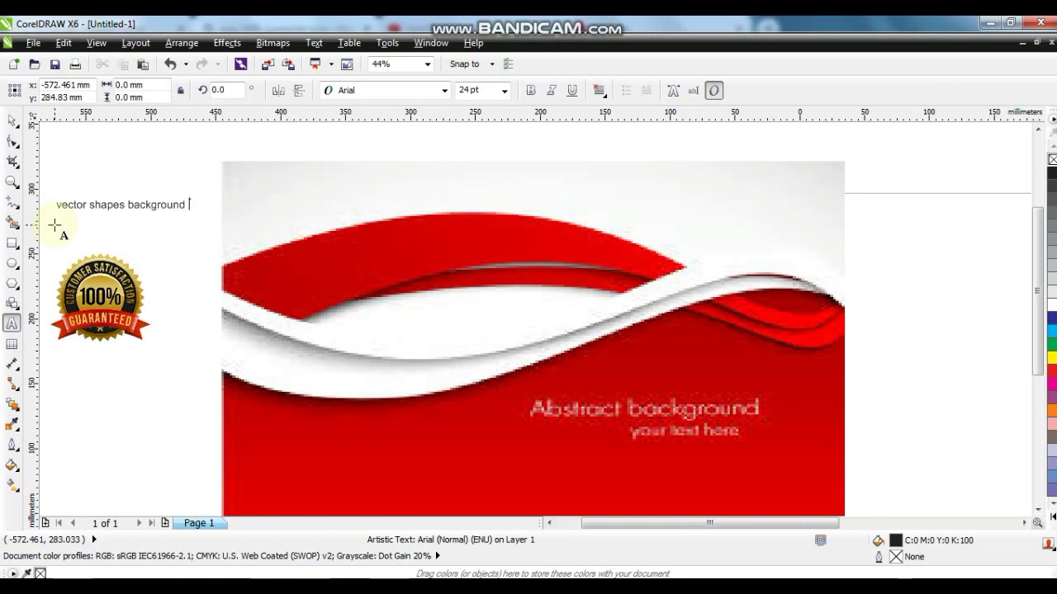
Enlarge the "vector shapes background" label to about 54 pt and place it above the red background picture
{"action": "left_click", "coordinate": [12, 121]}
{"action": "left_click_drag", "start_coordinate": [193, 219], "coordinate": [347, 216]}
{"action": "left_click_drag", "start_coordinate": [248, 212], "coordinate": [590, 146]}
Copy the "vector shapes background" label to above the badge logo and change its text to "png formate logo"
{"action": "left_click", "coordinate": [548, 524]}
{"action": "left_click", "coordinate": [548, 525]}
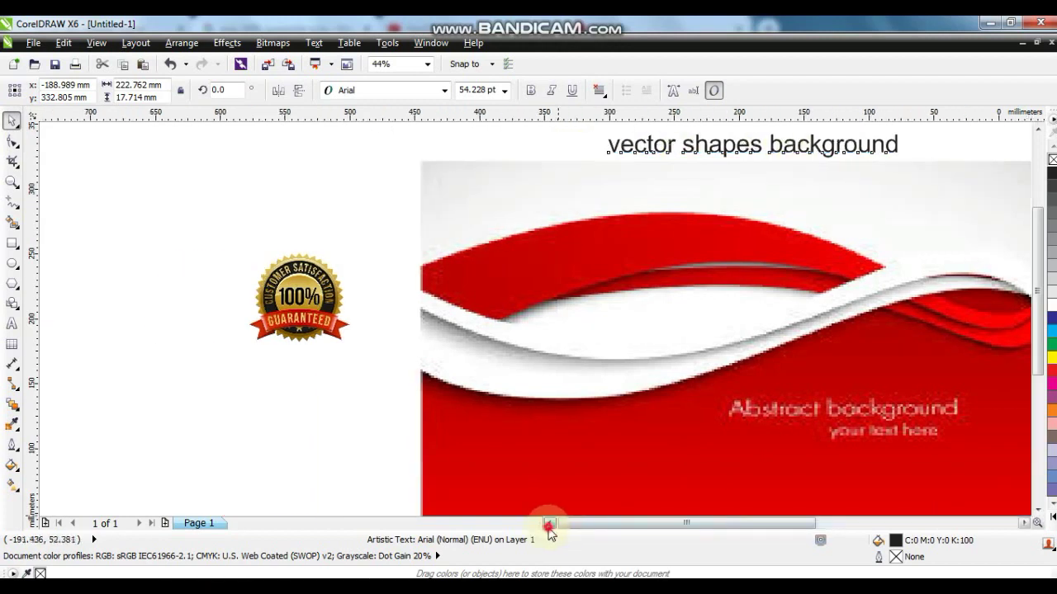
{"action": "left_click_drag", "start_coordinate": [790, 147], "coordinate": [330, 224]}
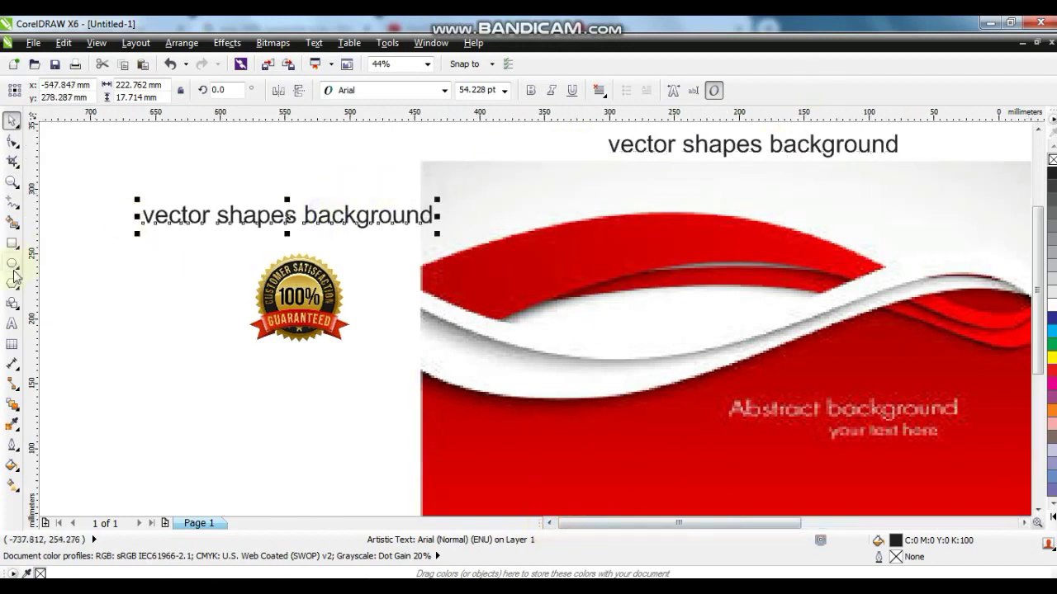
{"action": "left_click", "coordinate": [13, 322]}
{"action": "key", "text": "ctrl+a"}
{"action": "type", "text": "pn"}
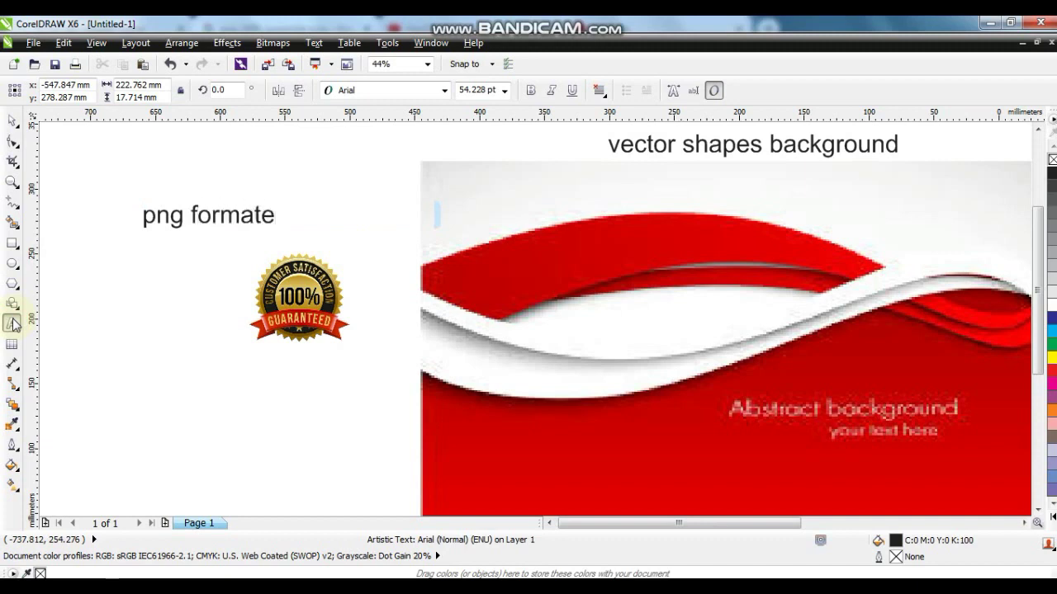
Move the badge logo so it sits directly beneath its "png formate logo" label
{"action": "left_click", "coordinate": [12, 120]}
{"action": "left_click_drag", "start_coordinate": [291, 281], "coordinate": [234, 269]}
{"action": "left_click", "coordinate": [306, 343]}
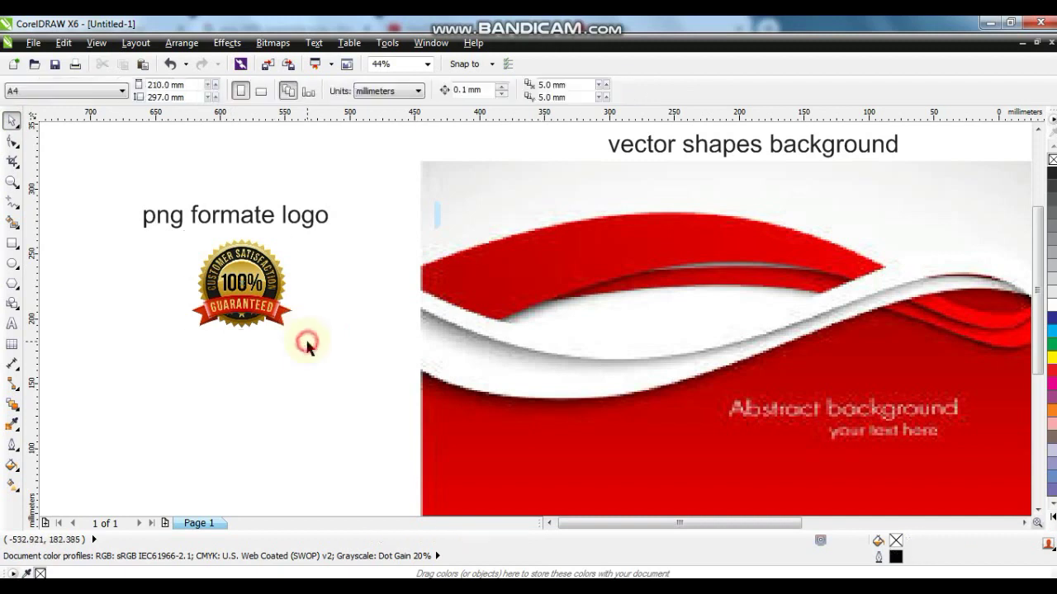
Copy the background label to above the dinner set picture, reword it as "dinner set pic (download google image)" and centre it over the picture
{"action": "key", "text": "F4"}
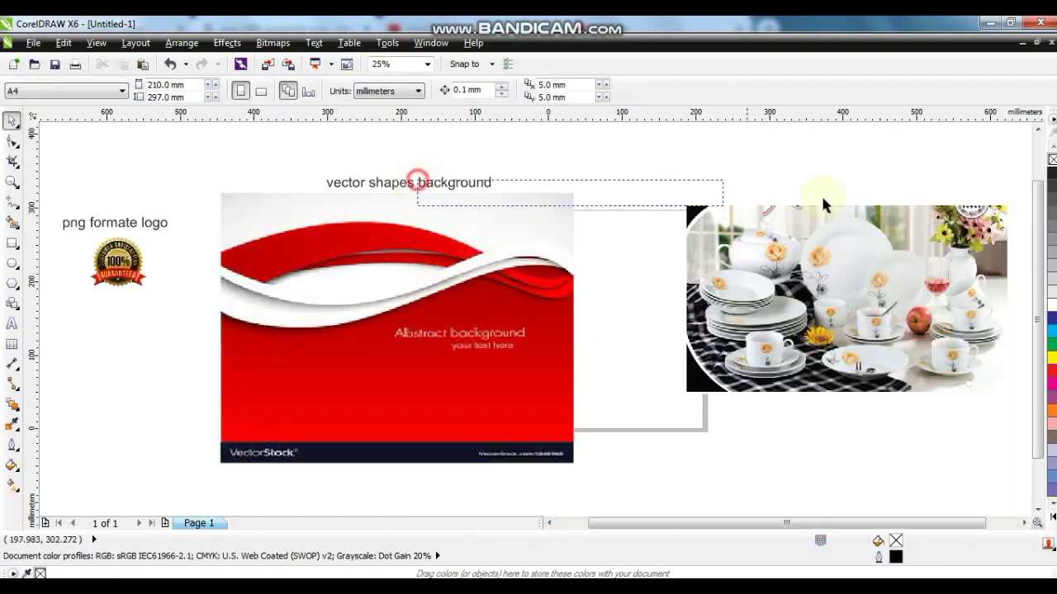
{"action": "left_click_drag", "start_coordinate": [486, 186], "coordinate": [911, 195]}
{"action": "left_click", "coordinate": [12, 324]}
{"action": "key", "text": "ctrl+a"}
{"action": "type", "text": "d"}
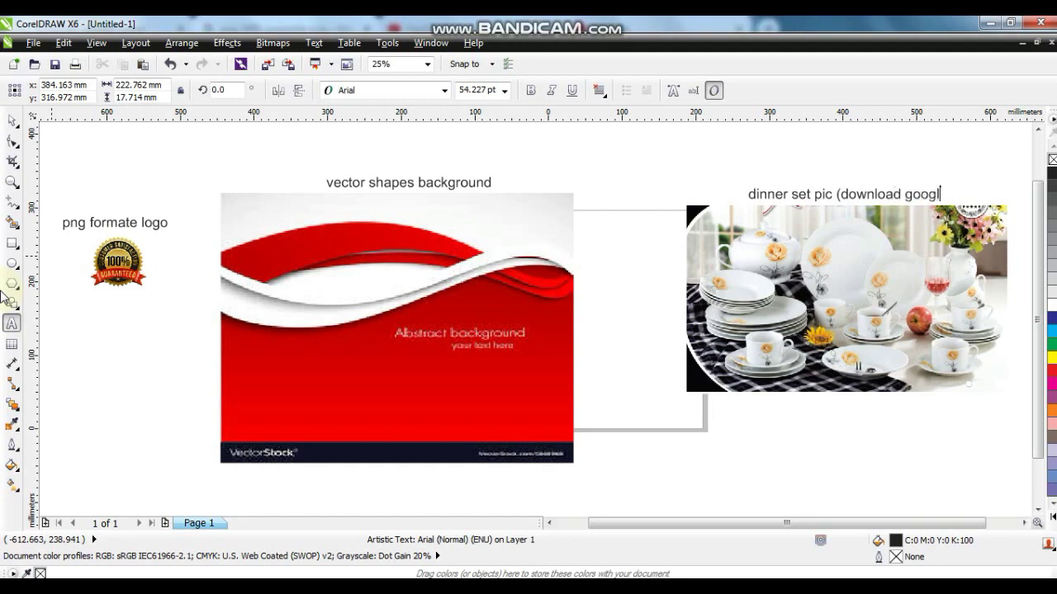
{"action": "type", "text": ")"}
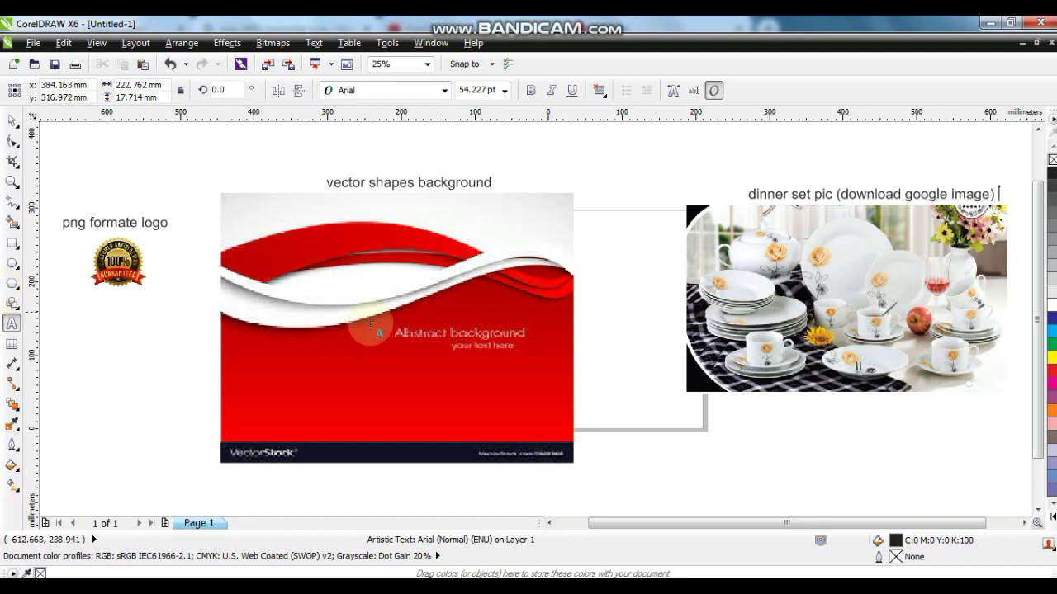
{"action": "left_click", "coordinate": [13, 120]}
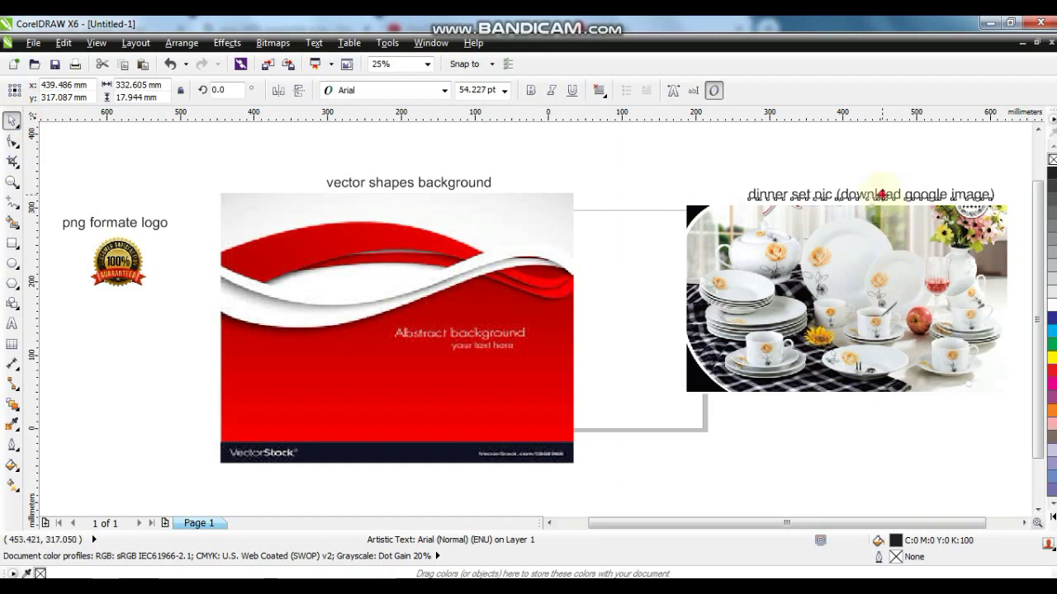
{"action": "left_click_drag", "start_coordinate": [874, 194], "coordinate": [841, 190]}
{"action": "left_click", "coordinate": [807, 456]}
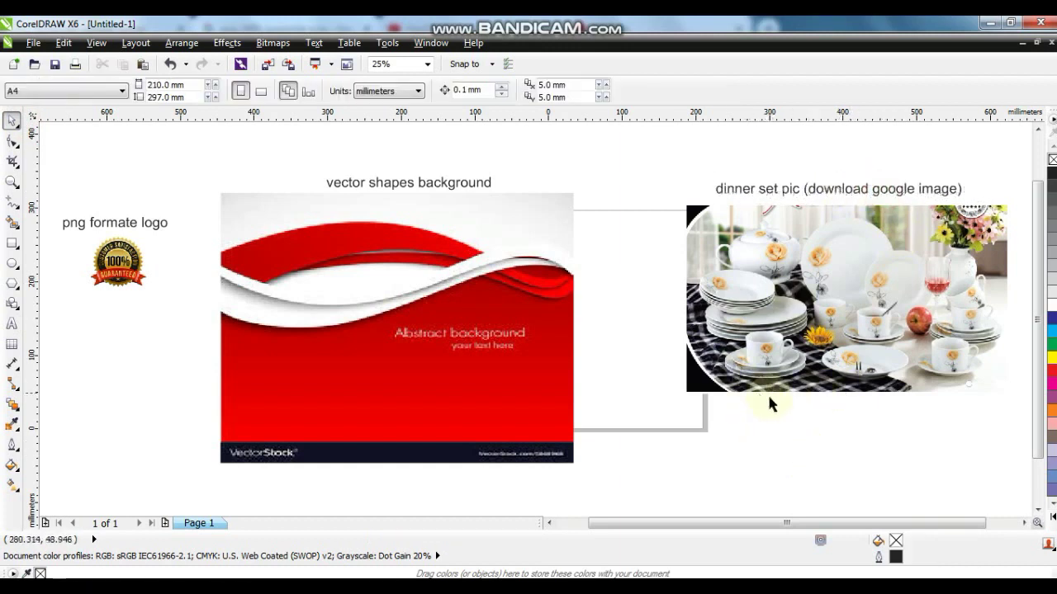
Draw a square about 658 mm wide in the empty area to the right of the dinner set picture
{"action": "scroll", "coordinate": [784, 411], "scroll_direction": "down", "scroll_amount": 1}
{"action": "left_click", "coordinate": [1017, 524]}
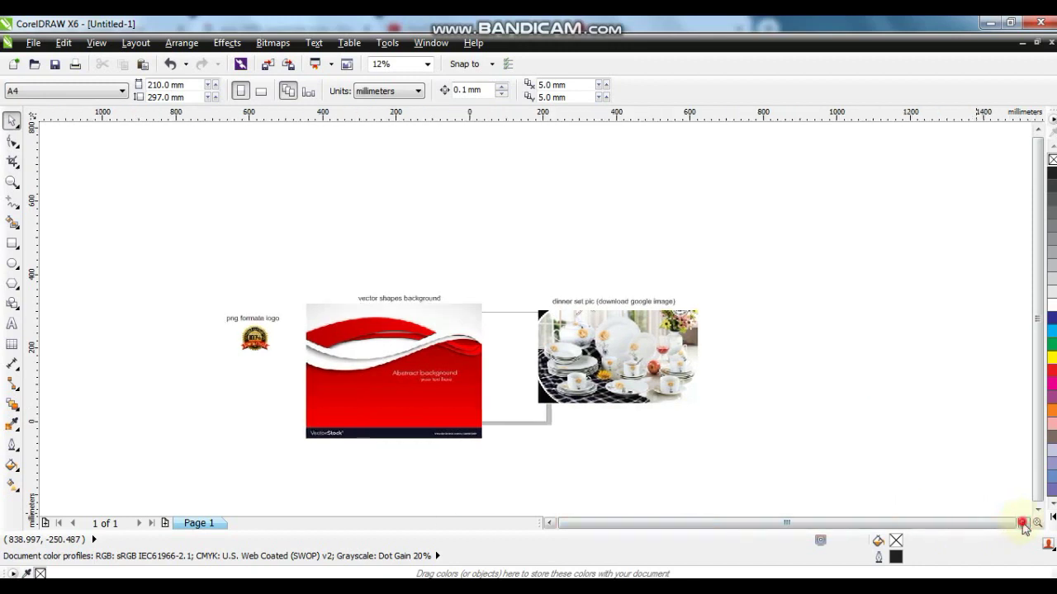
{"action": "left_click", "coordinate": [13, 244]}
{"action": "left_click_drag", "start_coordinate": [571, 199], "coordinate": [737, 442]}
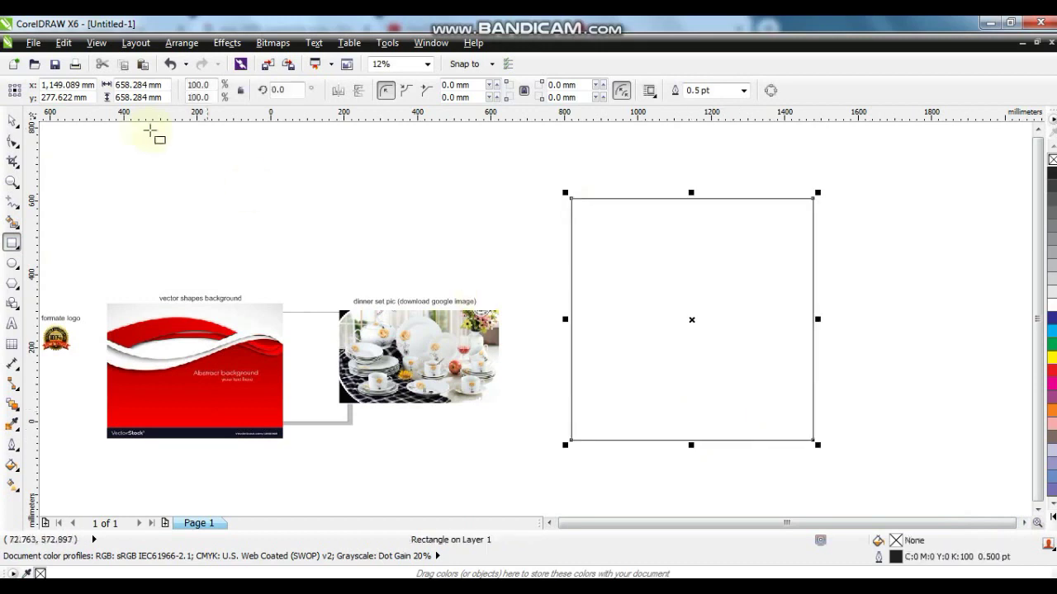
Switch the document units to inches and resize the square to 18 by 18 inches
{"action": "left_click", "coordinate": [202, 213]}
{"action": "left_click", "coordinate": [414, 93]}
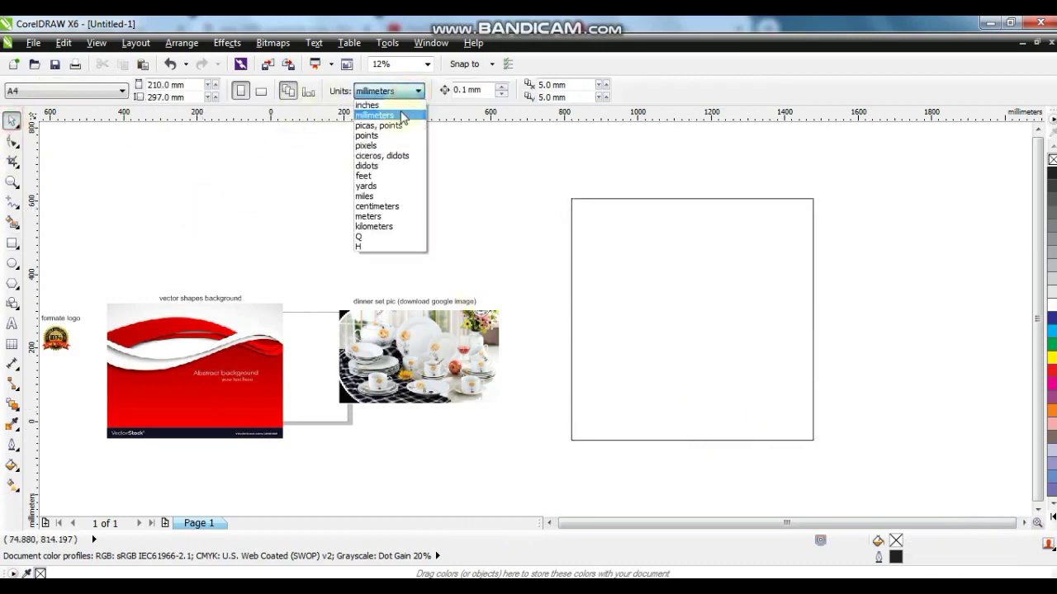
{"action": "left_click", "coordinate": [401, 106]}
{"action": "left_click", "coordinate": [572, 199]}
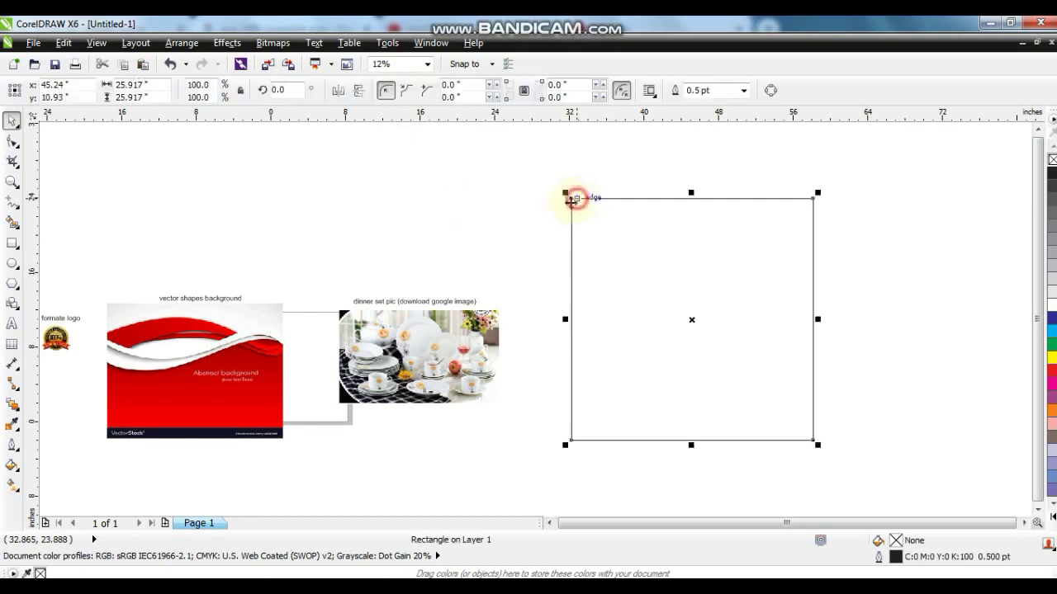
{"action": "type", "text": "18"}
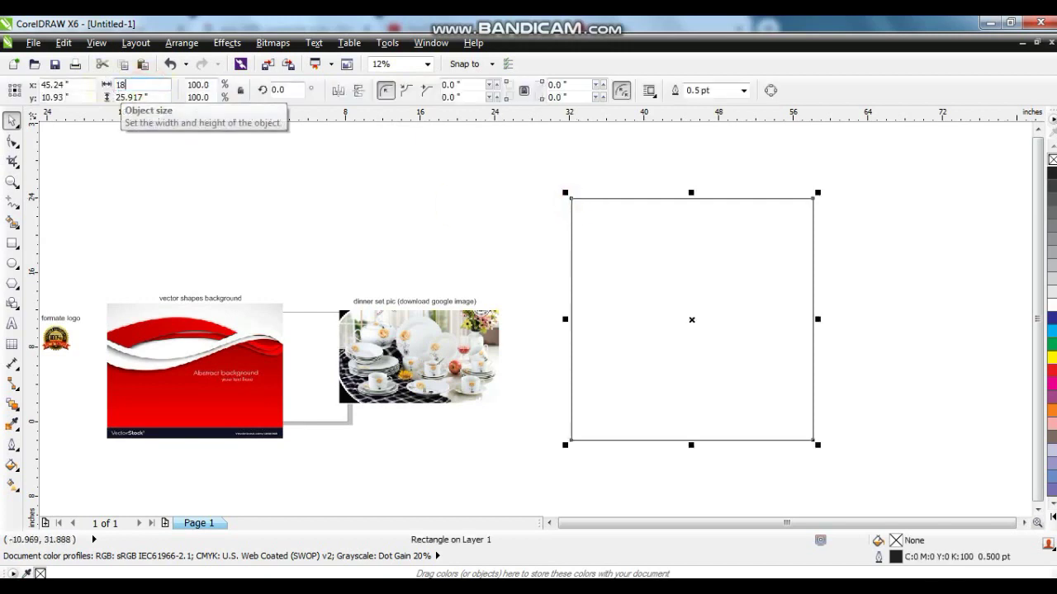
{"action": "type", "text": "18"}
{"action": "key", "text": "Return"}
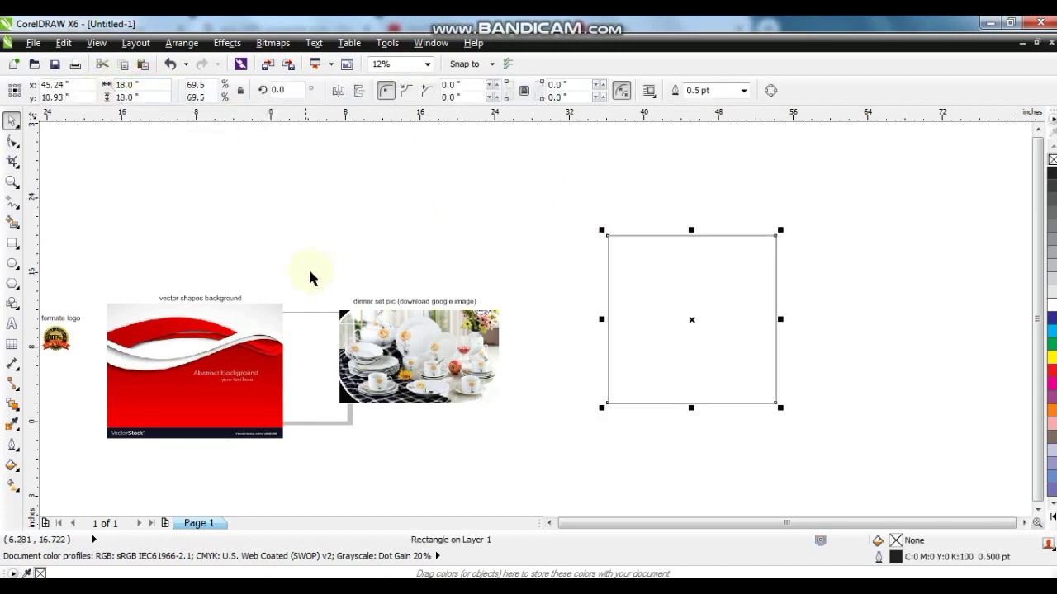
Place the red wave background picture over the square and nudge it down toward the square's lower part
{"action": "left_click", "coordinate": [543, 296]}
{"action": "left_click_drag", "start_coordinate": [168, 385], "coordinate": [618, 371]}
{"action": "key", "text": "shift+F2"}
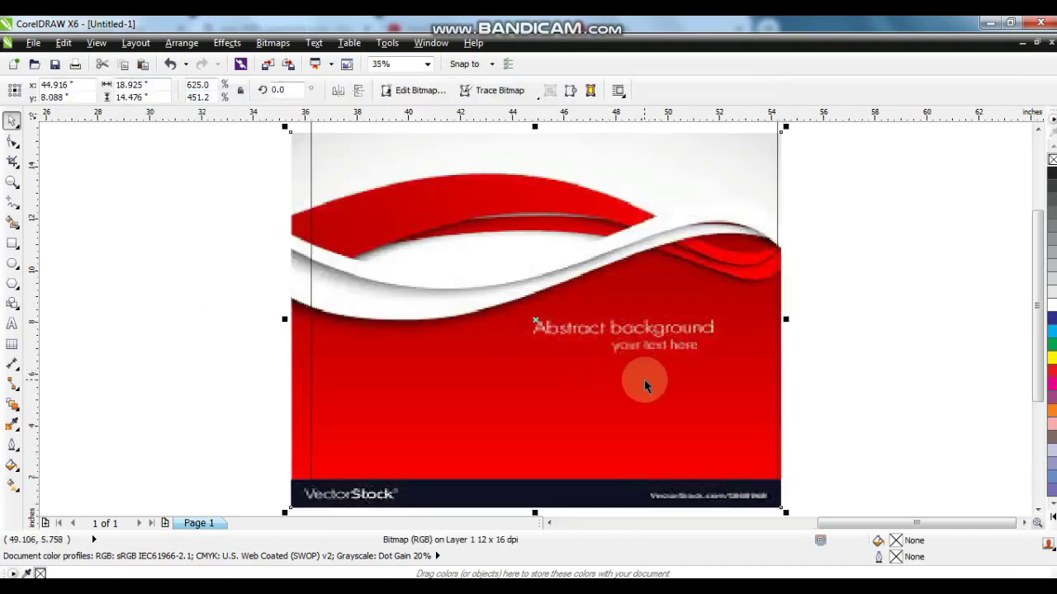
{"action": "scroll", "coordinate": [644, 384], "scroll_direction": "down", "scroll_amount": 2}
{"action": "key", "text": "Down"}
{"action": "key", "text": "Down"}
{"action": "key", "text": "Down"}
{"action": "key", "text": "Down"}
{"action": "key", "text": "Down"}
{"action": "key", "text": "Down"}
{"action": "key", "text": "Down"}
{"action": "key", "text": "Down"}
{"action": "key", "text": "Down"}
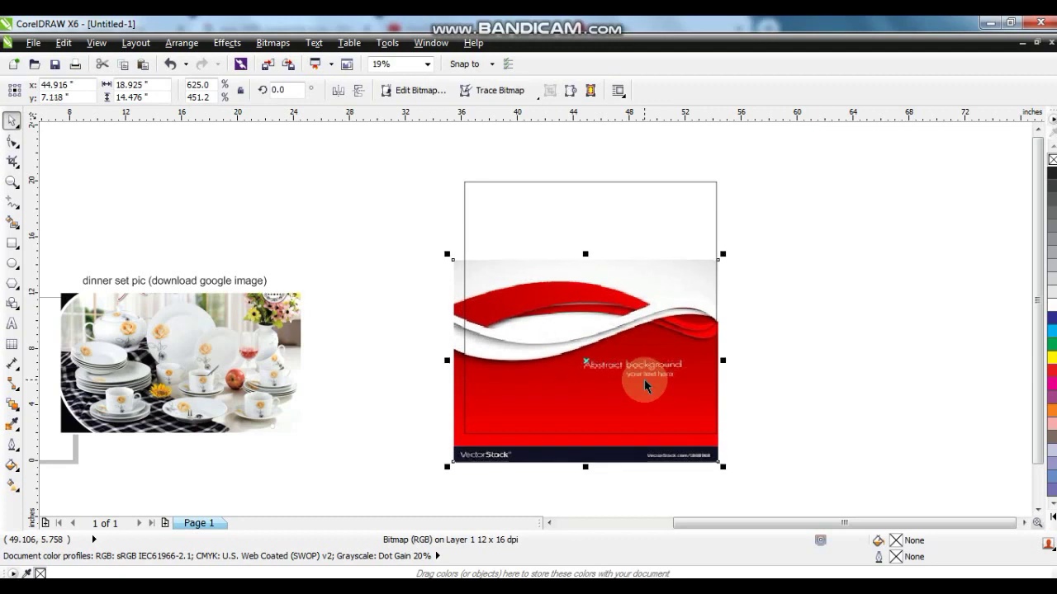
Lower the background picture slightly more and centre it horizontally on the square
{"action": "left_click_drag", "start_coordinate": [583, 363], "coordinate": [584, 380]}
{"action": "left_click", "coordinate": [715, 206], "text": "shift"}
{"action": "key", "text": "c"}
{"action": "left_click", "coordinate": [761, 242]}
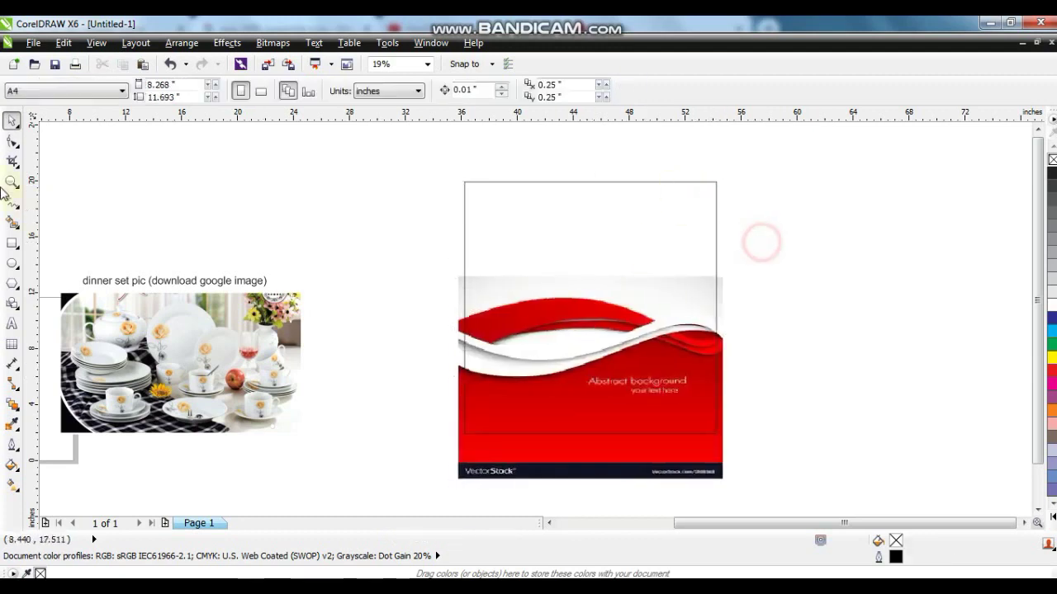
Draw a closed five-node straight-line outline roughly over the upper red band, from the picture's left edge to its right edge and back
{"action": "left_click", "coordinate": [12, 181]}
{"action": "left_click_drag", "start_coordinate": [450, 250], "coordinate": [749, 470]}
{"action": "left_click_drag", "start_coordinate": [206, 165], "coordinate": [830, 500]}
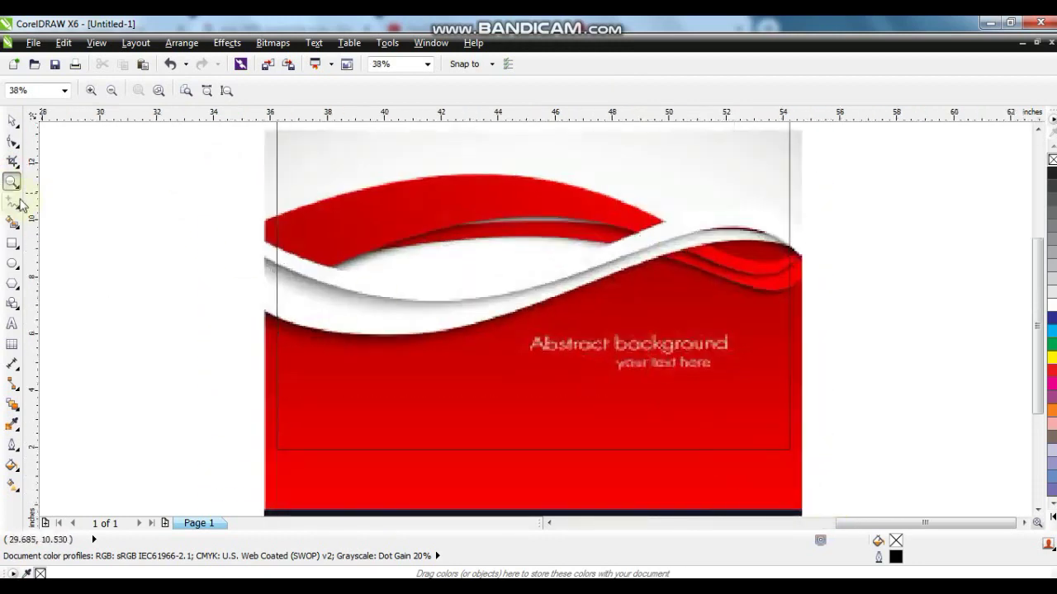
{"action": "left_click", "coordinate": [263, 218]}
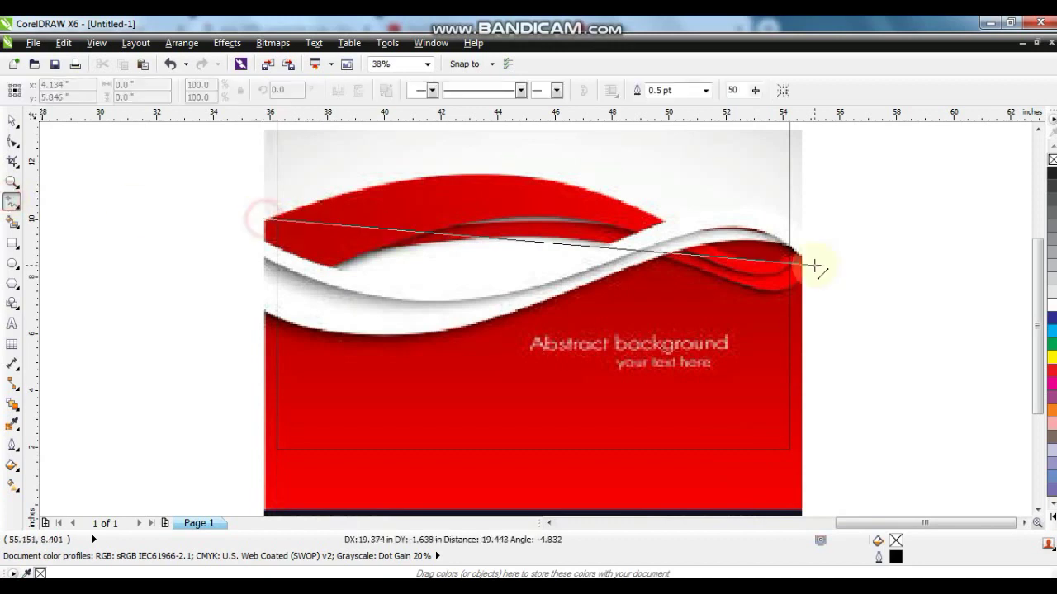
{"action": "left_click", "coordinate": [702, 241]}
{"action": "left_click", "coordinate": [801, 255]}
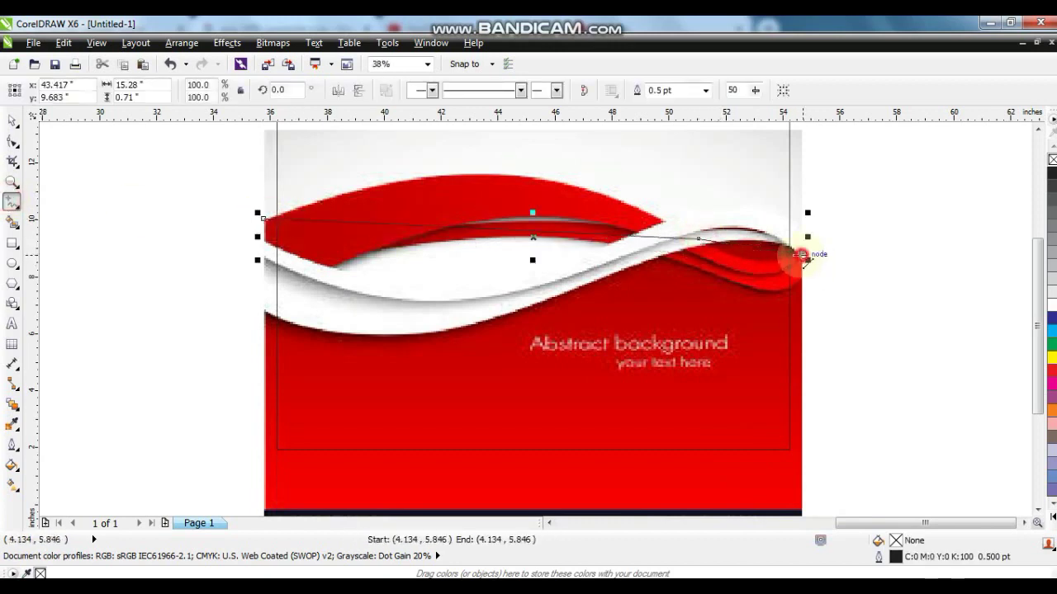
{"action": "left_click", "coordinate": [682, 245]}
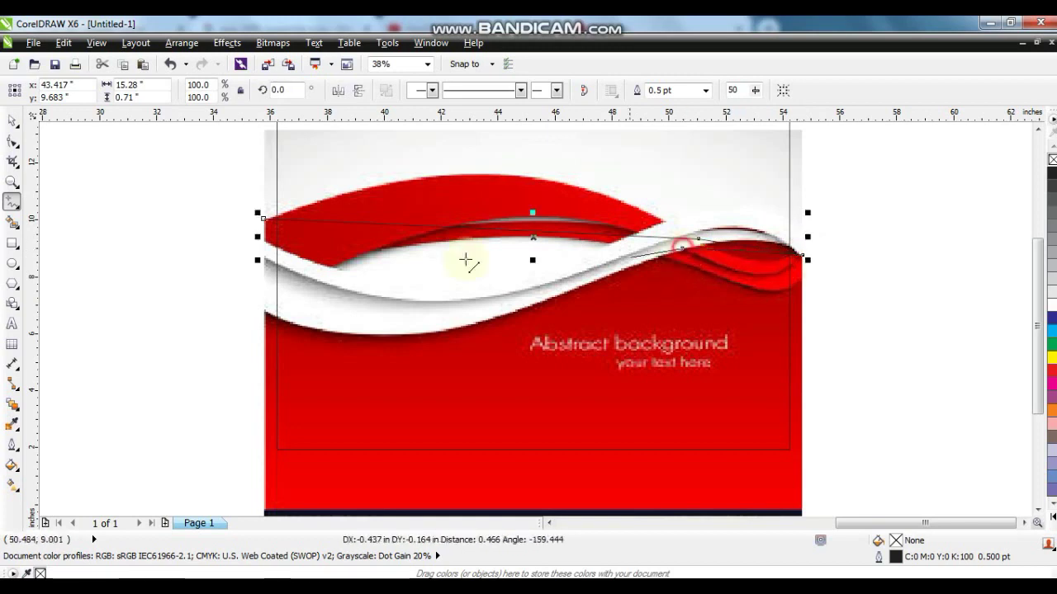
{"action": "left_click", "coordinate": [256, 303]}
{"action": "left_click", "coordinate": [261, 220]}
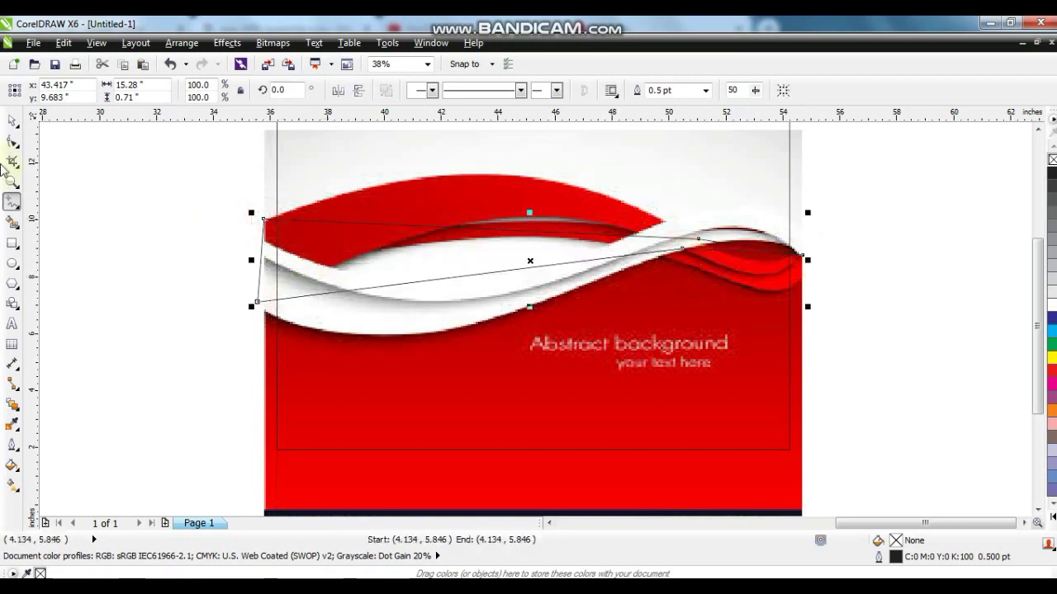
Convert the outline's segments to curves and bend them to follow the upper red band and its tail at the picture's right edge
{"action": "left_click", "coordinate": [10, 142]}
{"action": "left_click_drag", "start_coordinate": [94, 135], "coordinate": [892, 396]}
{"action": "key", "text": "shift+F2"}
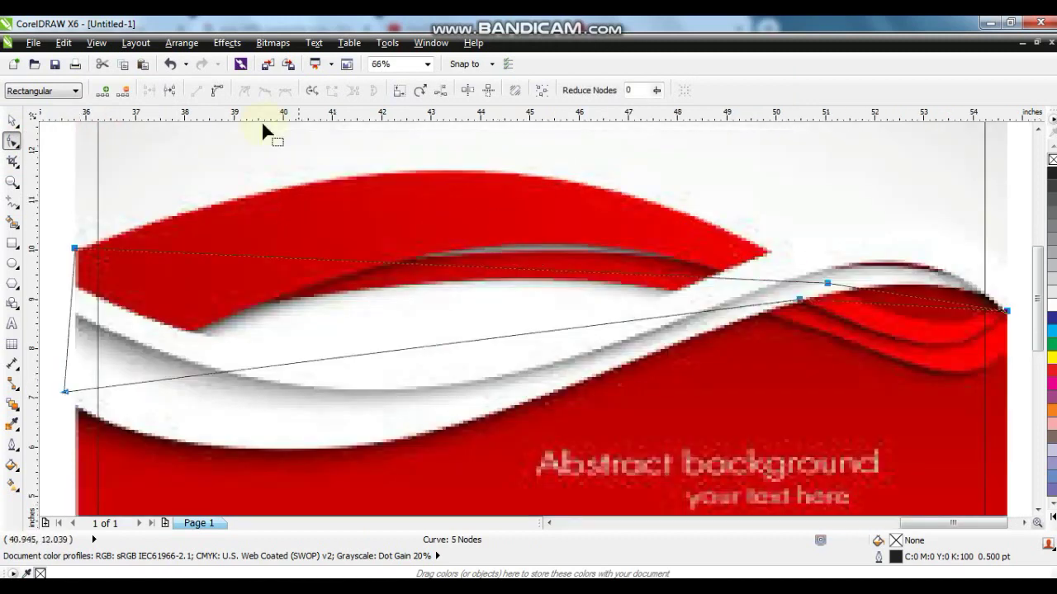
{"action": "left_click", "coordinate": [222, 93]}
{"action": "left_click_drag", "start_coordinate": [430, 264], "coordinate": [461, 180]}
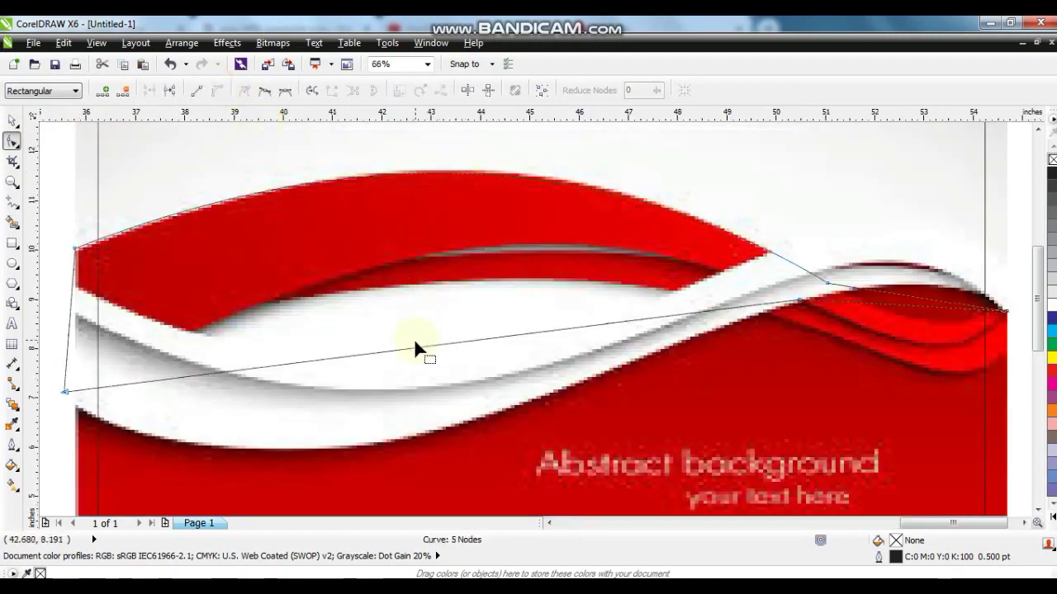
{"action": "left_click_drag", "start_coordinate": [415, 341], "coordinate": [447, 256]}
{"action": "left_click_drag", "start_coordinate": [925, 307], "coordinate": [931, 325]}
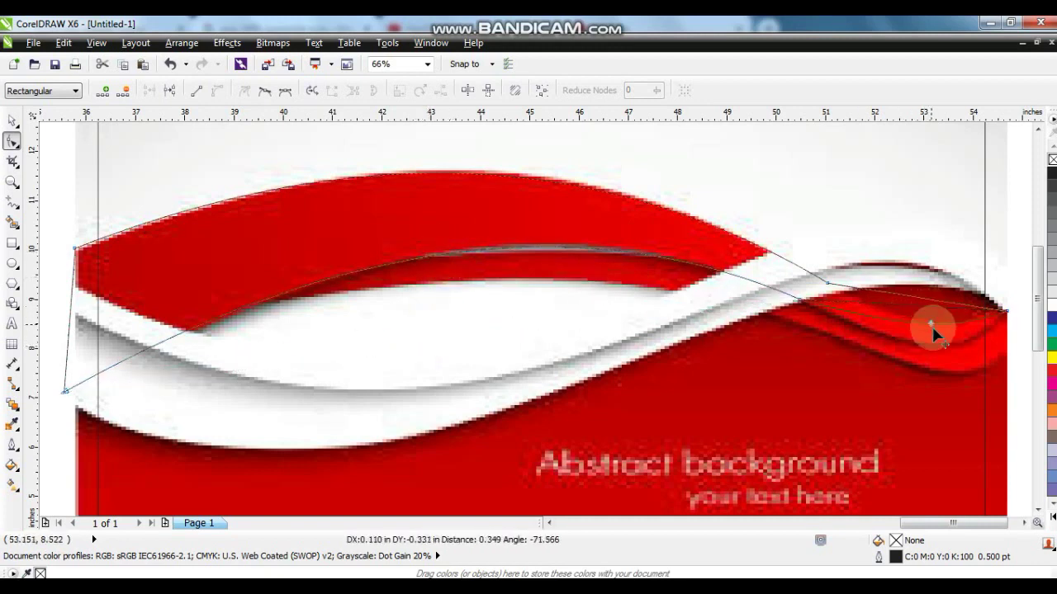
{"action": "mouse_move", "coordinate": [938, 341]}
{"action": "left_mouse_down"}
{"action": "mouse_move", "coordinate": [934, 302]}
{"action": "mouse_move", "coordinate": [930, 335]}
{"action": "left_mouse_up"}
{"action": "left_click", "coordinate": [849, 273]}
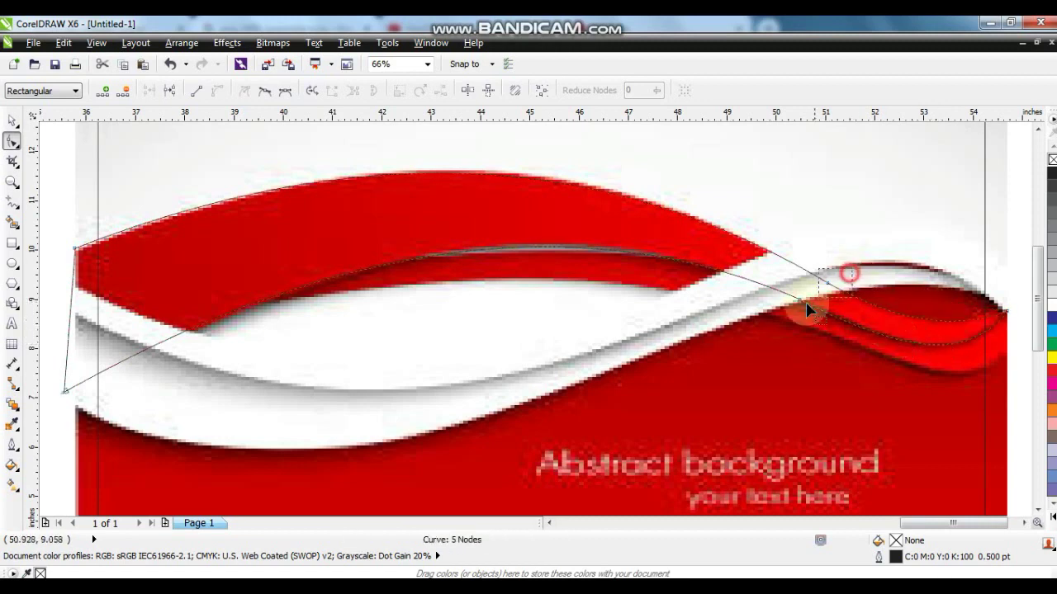
{"action": "left_click", "coordinate": [799, 300]}
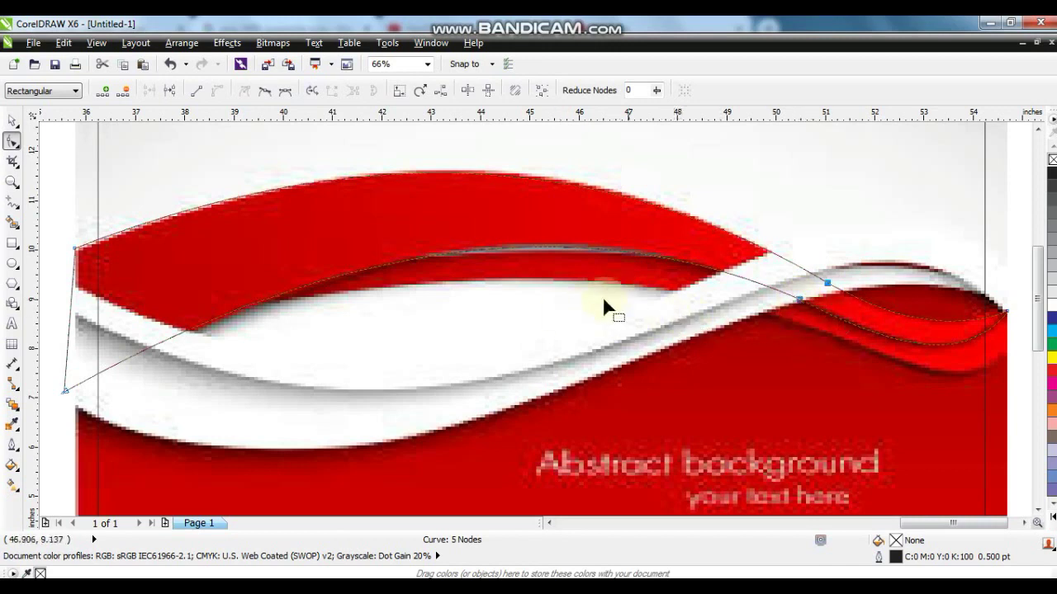
Draw a closed five-node straight-line outline roughly over the darker inner red band and its lower tail, ending at the picture's right edge
{"action": "left_click", "coordinate": [12, 201]}
{"action": "scroll", "coordinate": [326, 326], "scroll_direction": "down", "scroll_amount": 2}
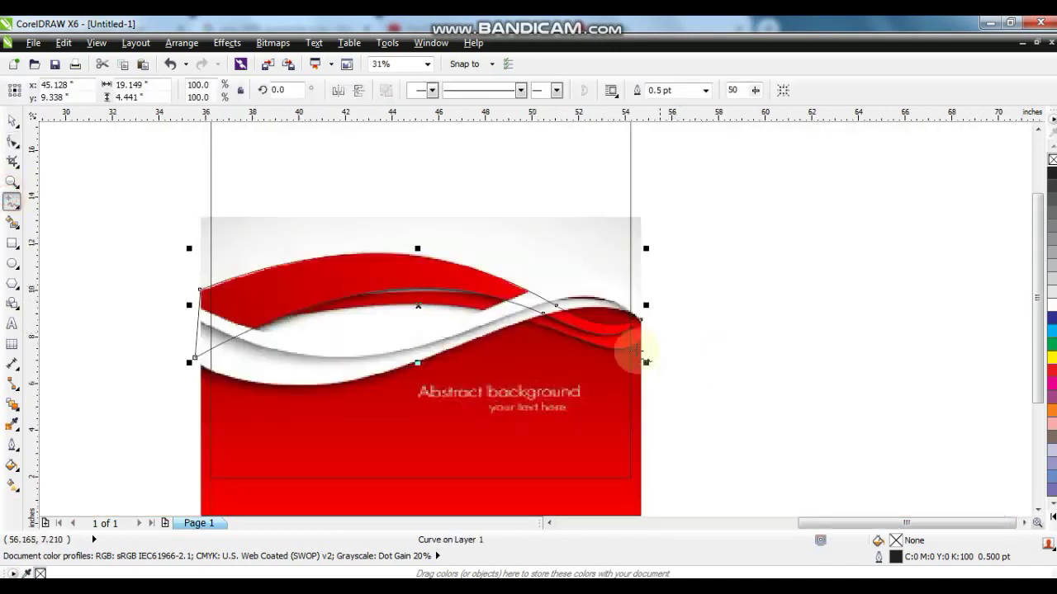
{"action": "left_click", "coordinate": [12, 181]}
{"action": "left_click_drag", "start_coordinate": [170, 266], "coordinate": [680, 410]}
{"action": "left_click", "coordinate": [12, 200]}
{"action": "left_click", "coordinate": [172, 248]}
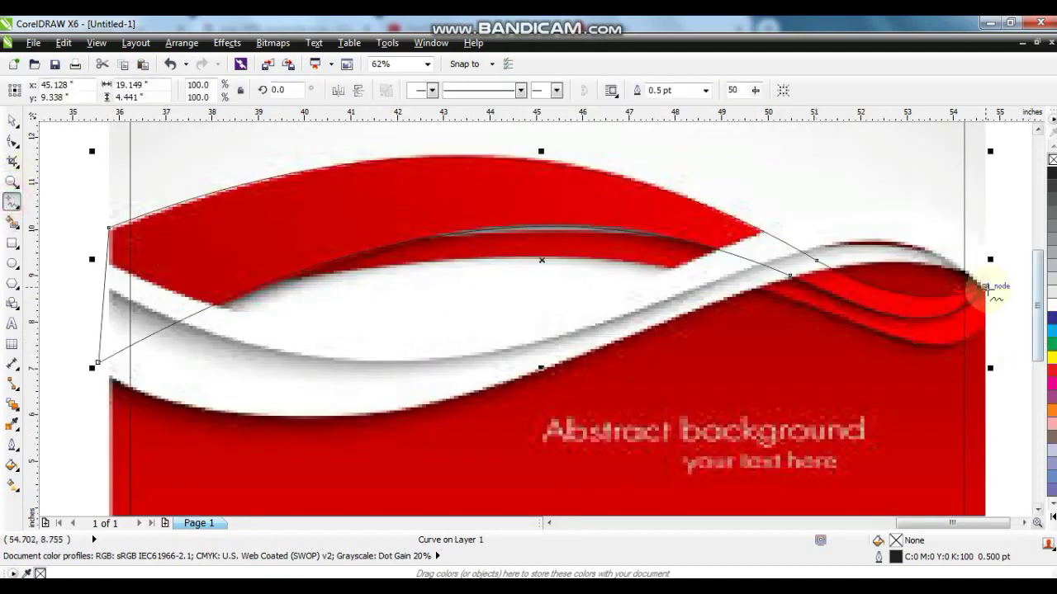
{"action": "left_click", "coordinate": [985, 288]}
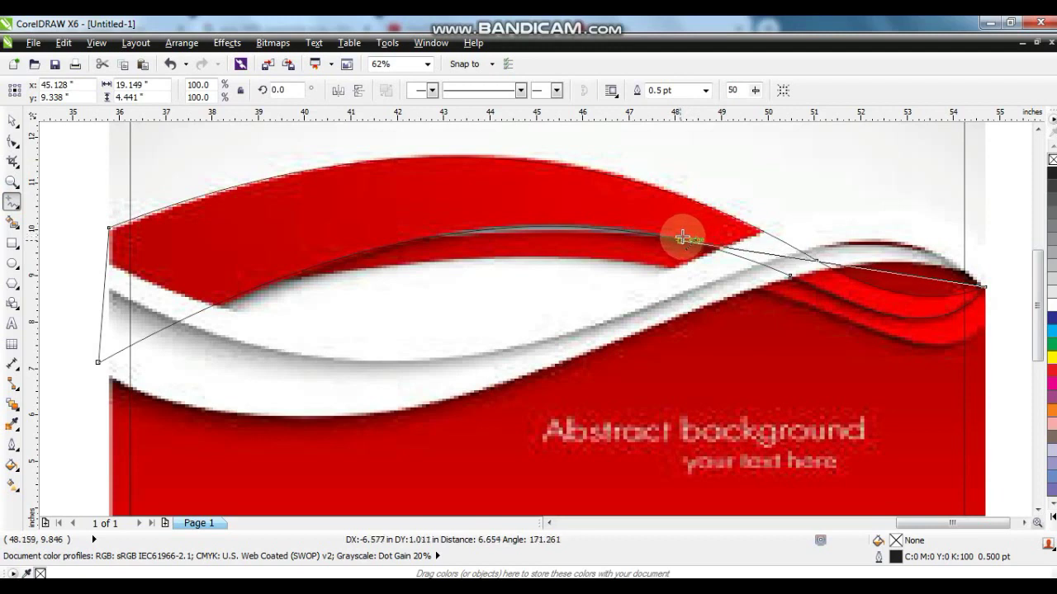
{"action": "left_click", "coordinate": [707, 247]}
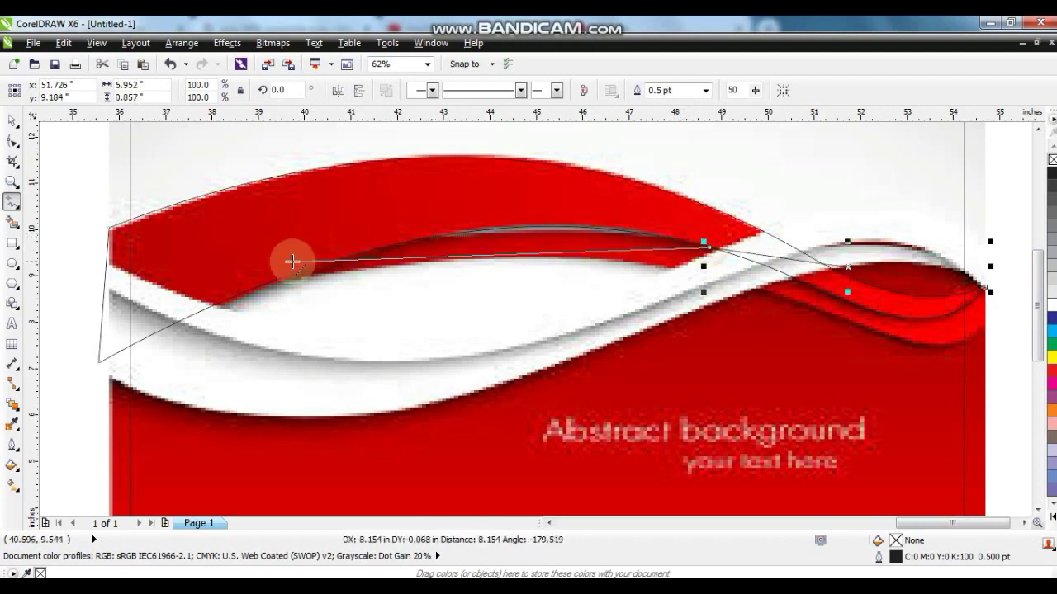
{"action": "left_click", "coordinate": [219, 285]}
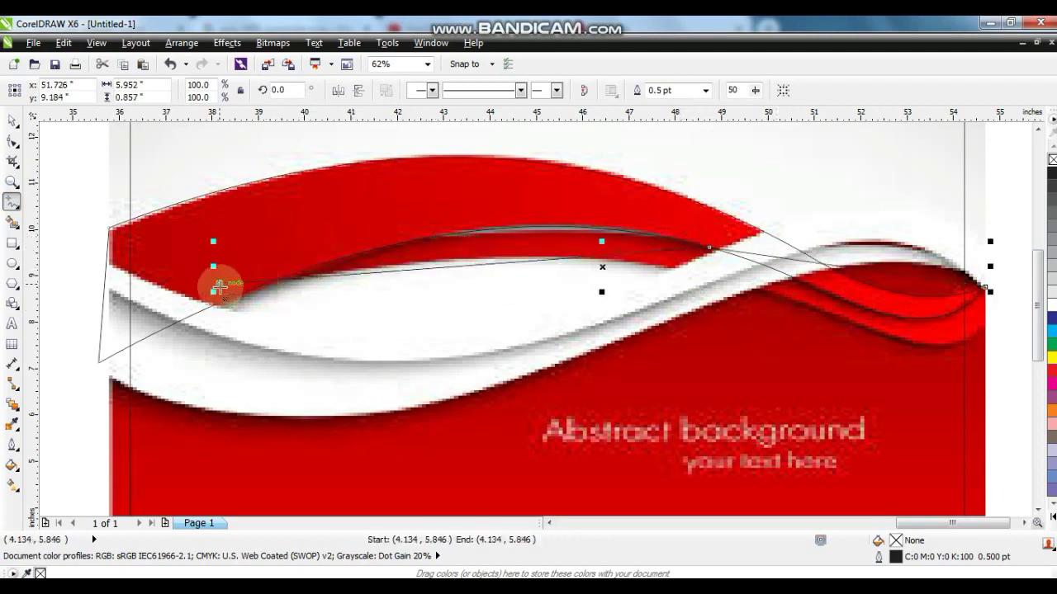
{"action": "left_click", "coordinate": [750, 288]}
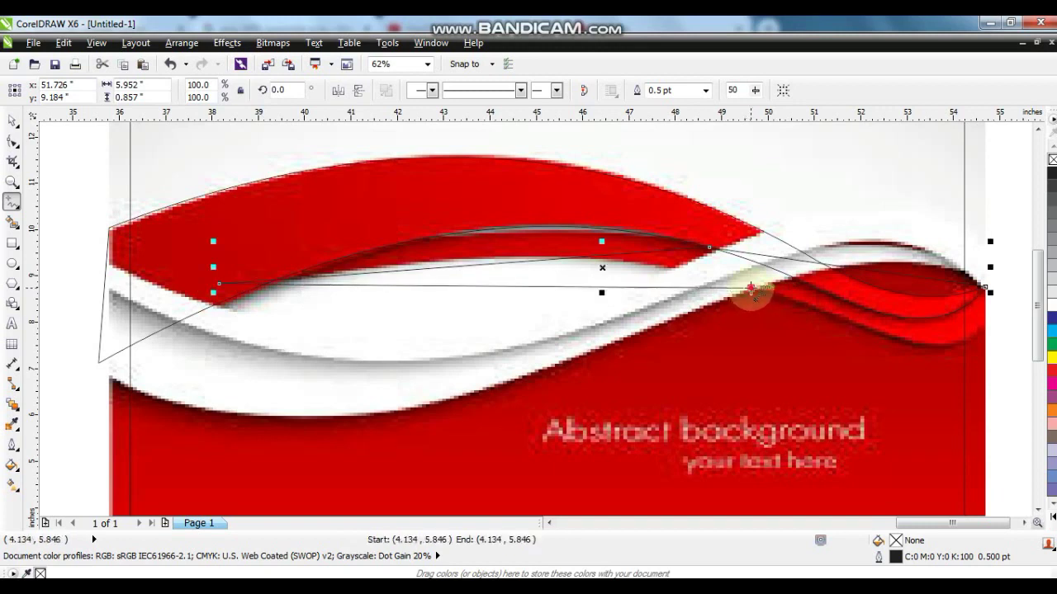
{"action": "left_click", "coordinate": [988, 338]}
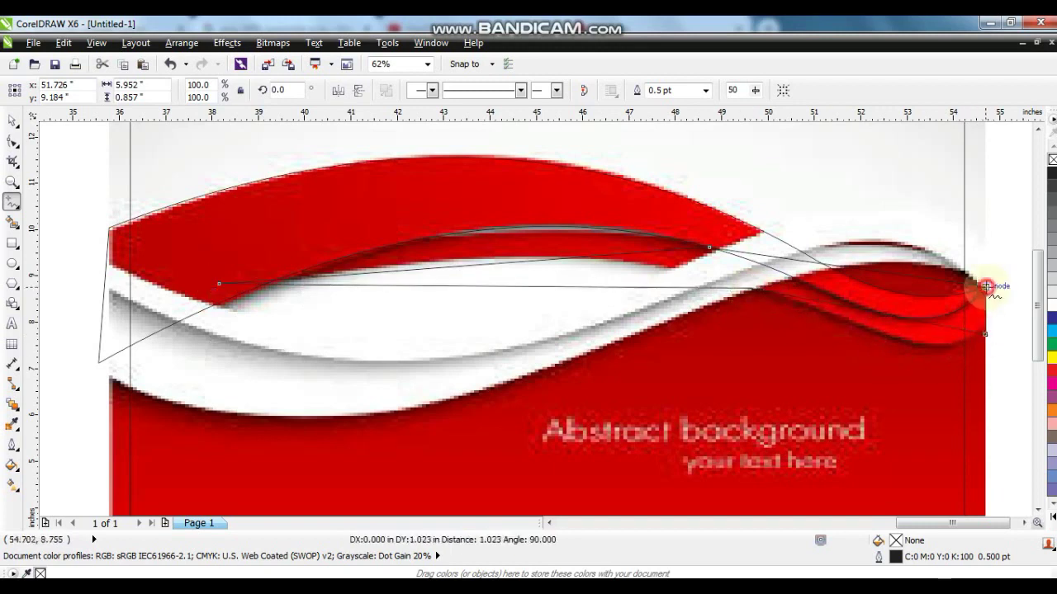
{"action": "left_click", "coordinate": [986, 287]}
Convert the inner band outline's segments to curves and bend them to follow the band's arch and its lower red tail
{"action": "left_click", "coordinate": [13, 142]}
{"action": "left_click_drag", "start_coordinate": [162, 194], "coordinate": [995, 403]}
{"action": "left_click", "coordinate": [214, 86]}
{"action": "left_click_drag", "start_coordinate": [529, 266], "coordinate": [520, 235]}
{"action": "left_click_drag", "start_coordinate": [523, 282], "coordinate": [543, 264]}
{"action": "left_click_drag", "start_coordinate": [915, 323], "coordinate": [948, 365]}
{"action": "left_click_drag", "start_coordinate": [830, 321], "coordinate": [835, 322]}
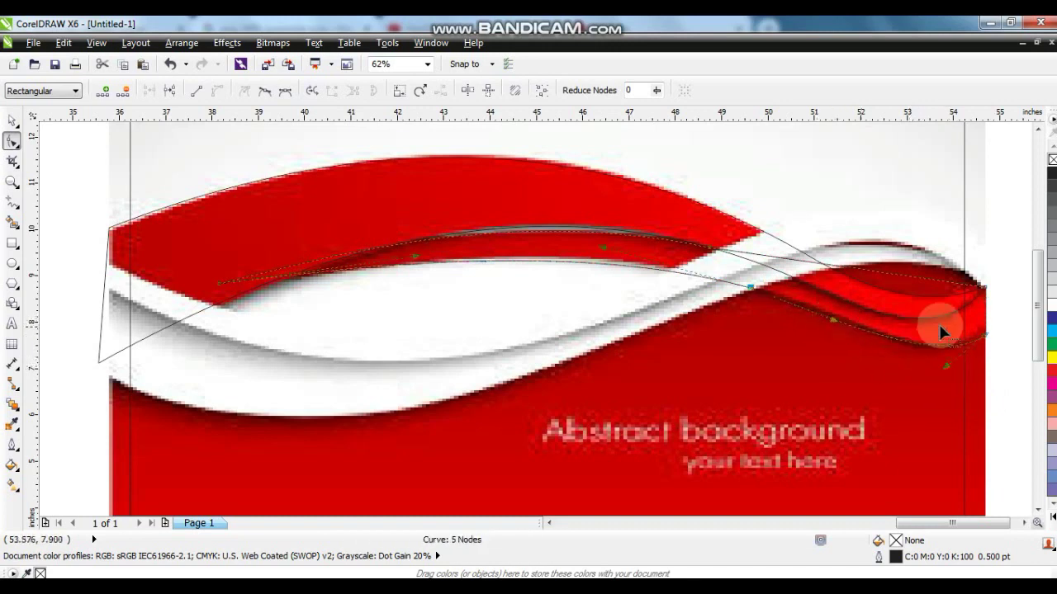
{"action": "left_click_drag", "start_coordinate": [896, 267], "coordinate": [899, 321]}
{"action": "left_click", "coordinate": [895, 305]}
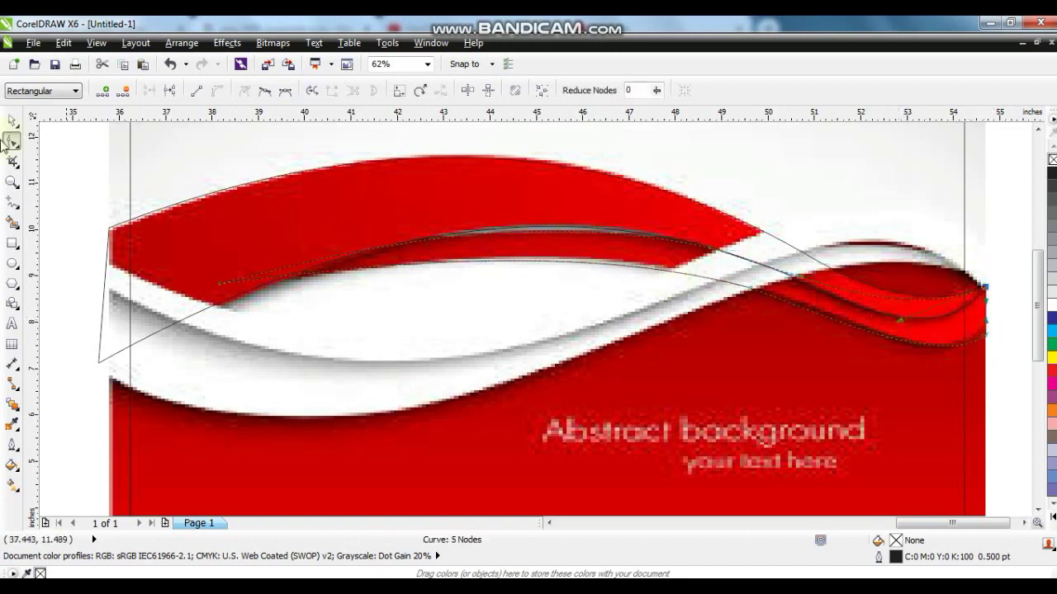
{"action": "left_click", "coordinate": [13, 120]}
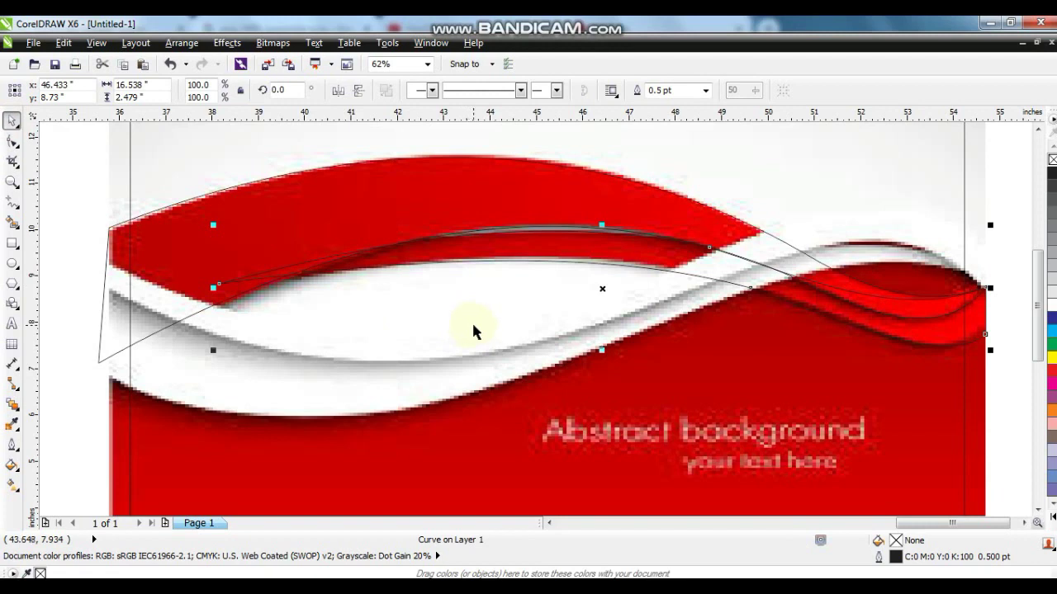
{"action": "left_click", "coordinate": [1009, 218]}
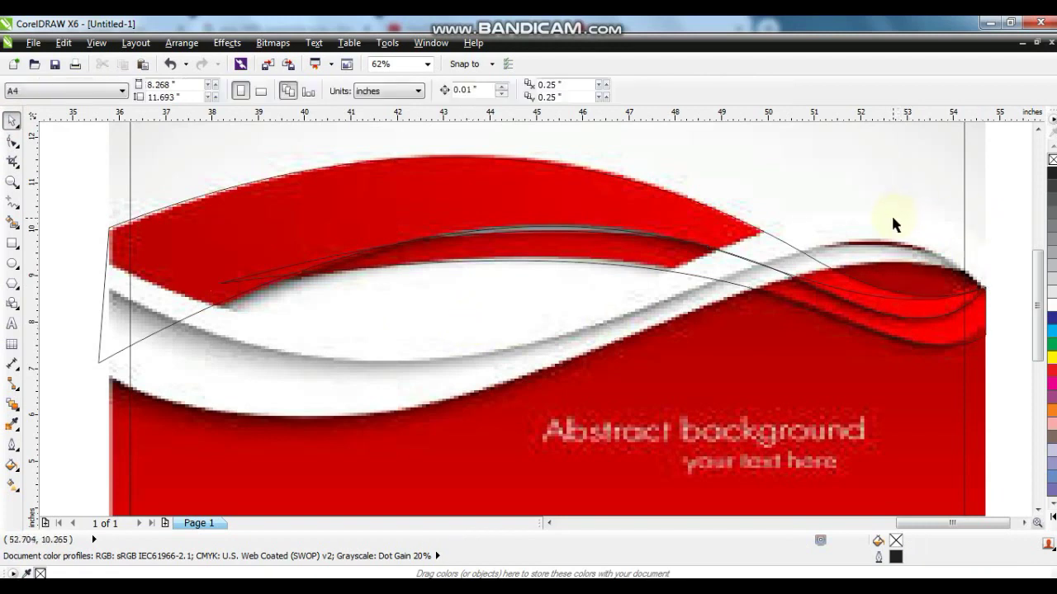
Draw a closed six-node straight-line outline for the upper white ribbon, from beyond the picture's left edge to its right edge and back
{"action": "scroll", "coordinate": [891, 214], "scroll_direction": "down", "scroll_amount": 1}
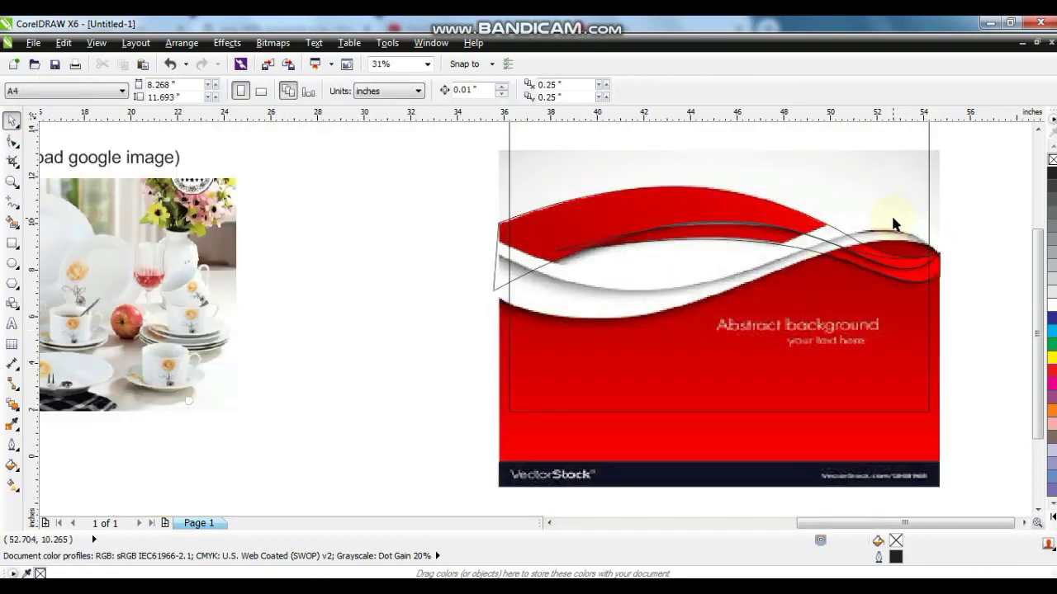
{"action": "left_click", "coordinate": [11, 181]}
{"action": "left_click_drag", "start_coordinate": [444, 182], "coordinate": [1010, 387]}
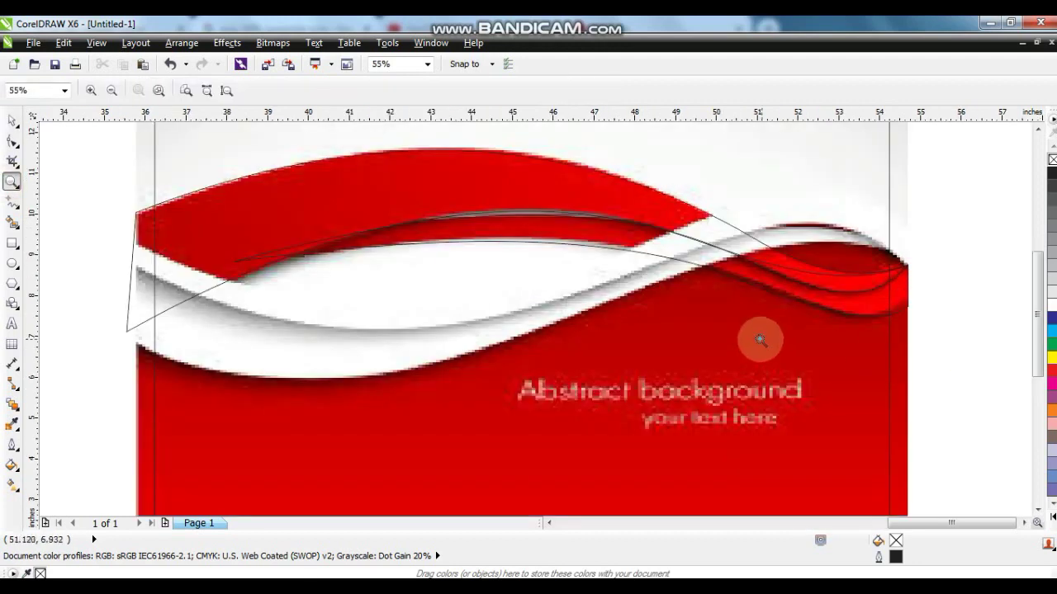
{"action": "left_click", "coordinate": [12, 200]}
{"action": "left_click", "coordinate": [124, 242]}
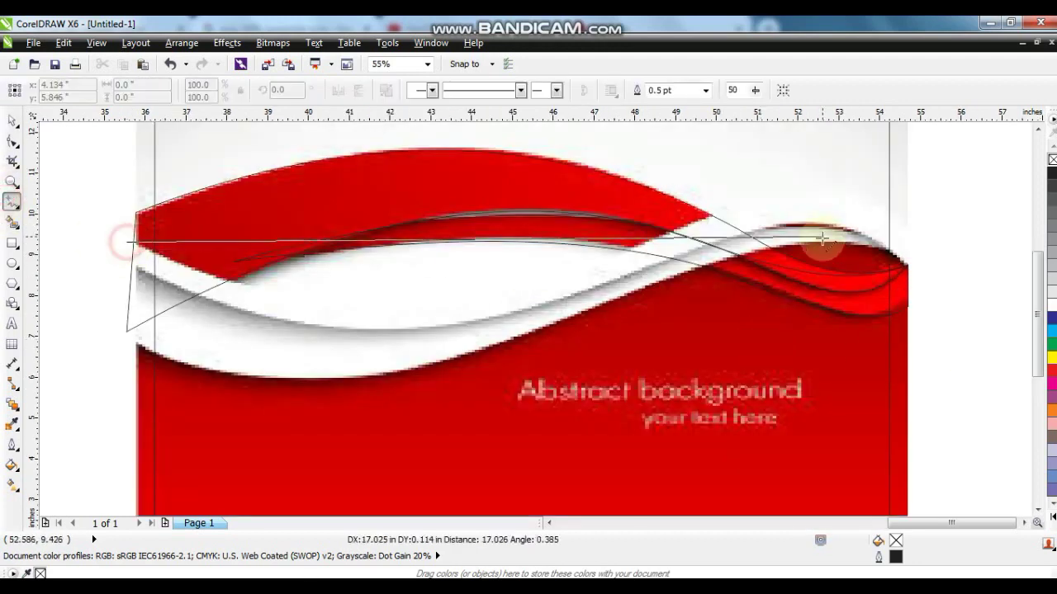
{"action": "left_click", "coordinate": [645, 242]}
{"action": "left_click", "coordinate": [917, 266]}
{"action": "left_click", "coordinate": [651, 267]}
{"action": "left_click", "coordinate": [129, 268]}
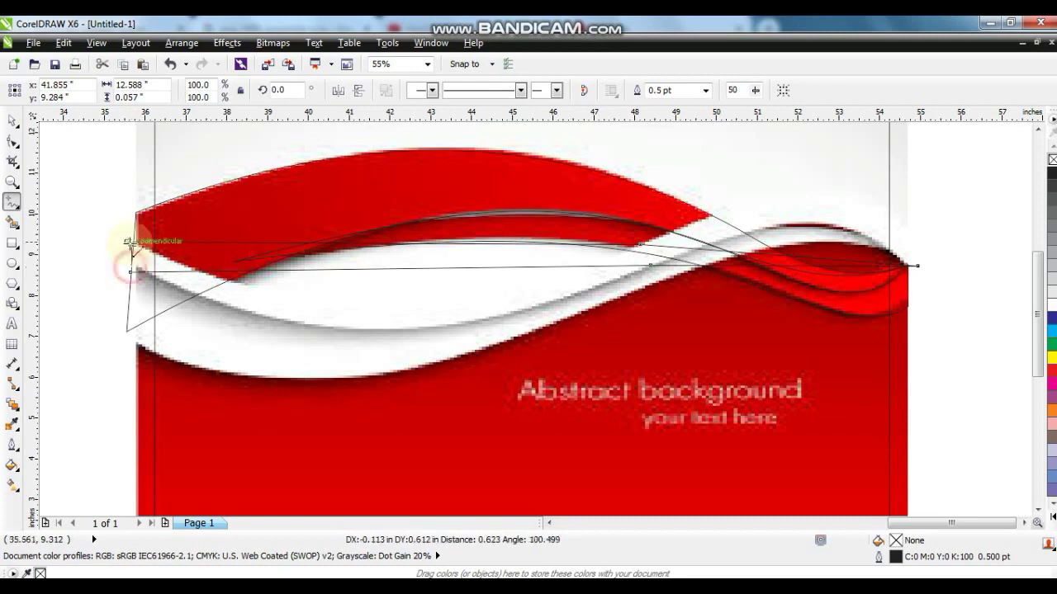
{"action": "left_click", "coordinate": [128, 241]}
Convert the upper ribbon outline's segments to curves and bend both long edges into the white ribbon's dip and crest
{"action": "left_click", "coordinate": [11, 142]}
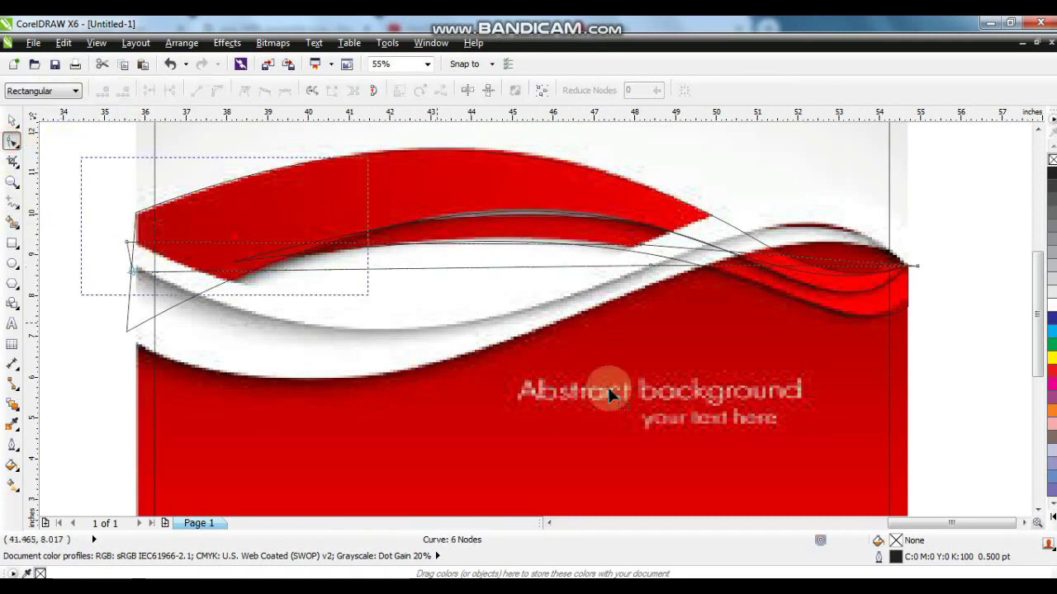
{"action": "left_click", "coordinate": [216, 91]}
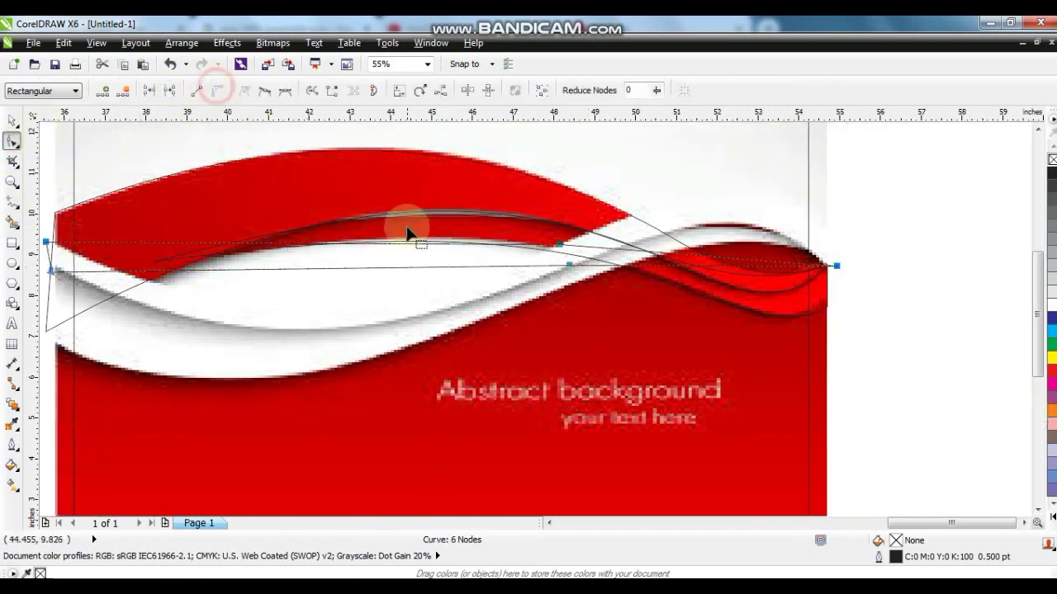
{"action": "left_click_drag", "start_coordinate": [351, 266], "coordinate": [307, 332]}
{"action": "left_click_drag", "start_coordinate": [321, 246], "coordinate": [309, 306]}
{"action": "left_click_drag", "start_coordinate": [706, 265], "coordinate": [739, 204]}
{"action": "left_click_drag", "start_coordinate": [712, 273], "coordinate": [725, 233]}
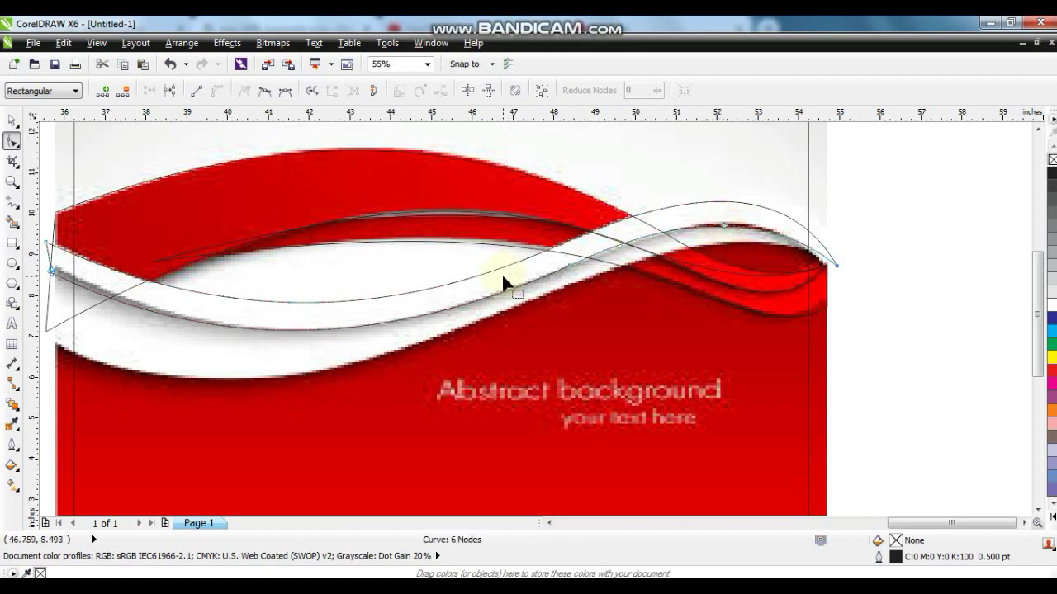
Draw a ten-node straight-line outline for the lower white ribbon, running inside the upper ribbon to the picture's right edge and back underneath
{"action": "left_click", "coordinate": [11, 201]}
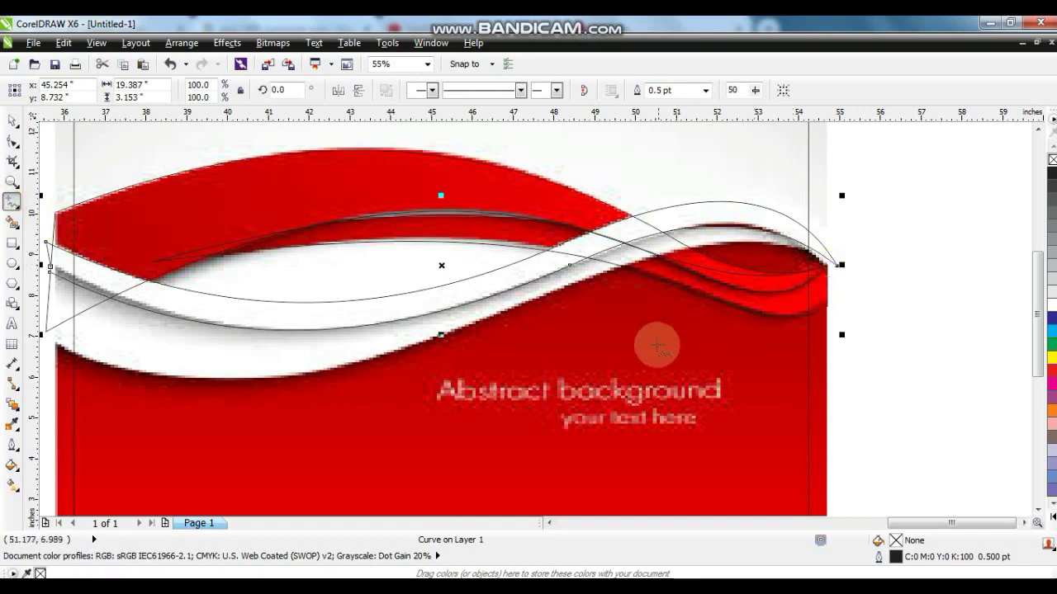
{"action": "scroll", "coordinate": [661, 341], "scroll_direction": "down", "scroll_amount": 2}
{"action": "left_click", "coordinate": [12, 181]}
{"action": "left_click", "coordinate": [677, 414]}
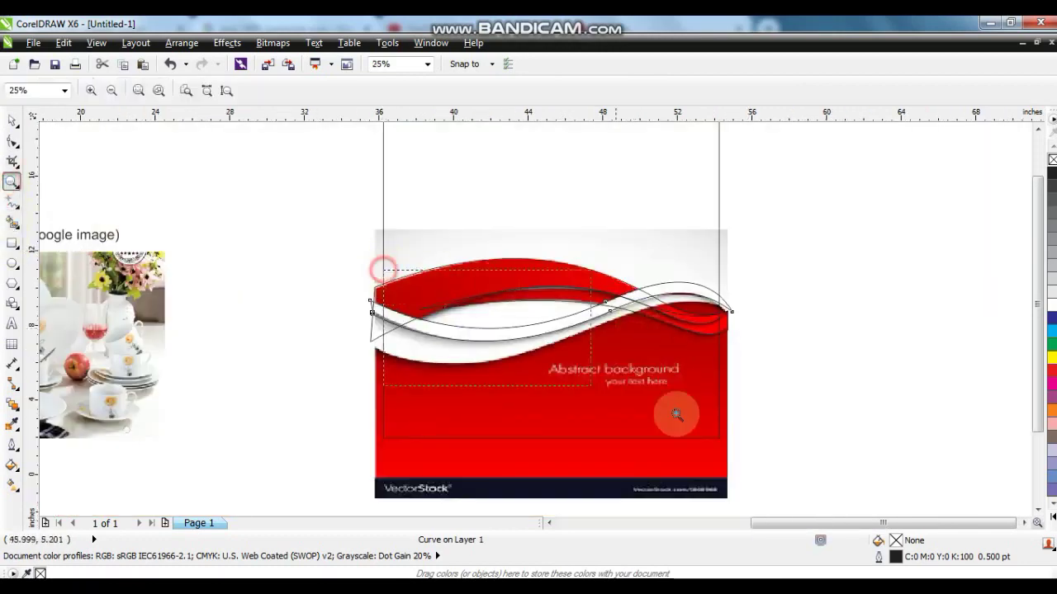
{"action": "right_click", "coordinate": [507, 347]}
{"action": "left_click_drag", "start_coordinate": [349, 277], "coordinate": [884, 476]}
{"action": "left_click", "coordinate": [12, 201]}
{"action": "left_click", "coordinate": [111, 204]}
{"action": "left_click", "coordinate": [260, 254]}
{"action": "left_click", "coordinate": [426, 256]}
{"action": "left_click", "coordinate": [552, 222]}
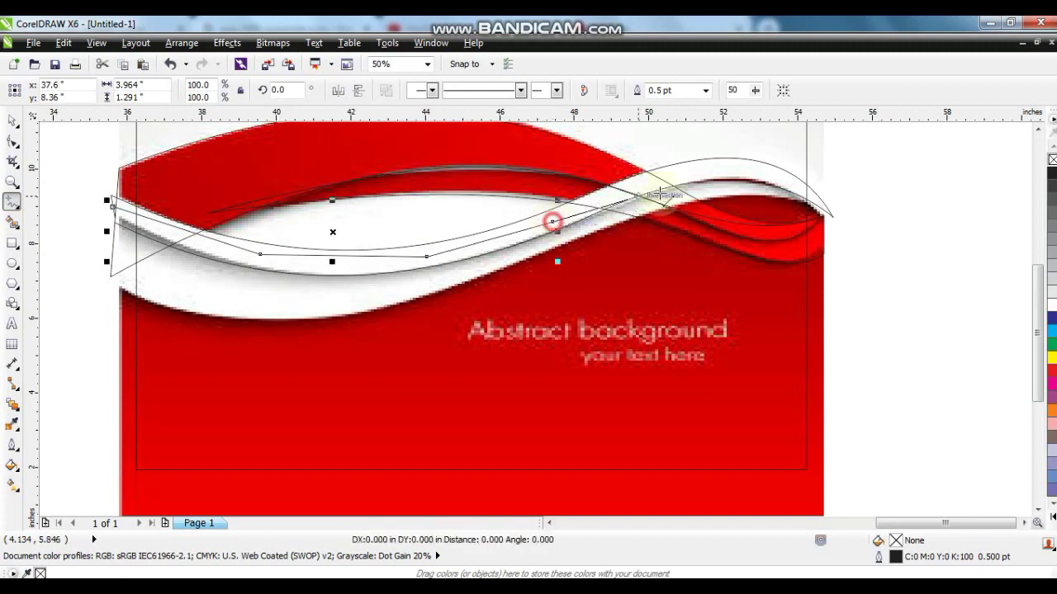
{"action": "left_click", "coordinate": [669, 184]}
{"action": "left_click", "coordinate": [720, 166]}
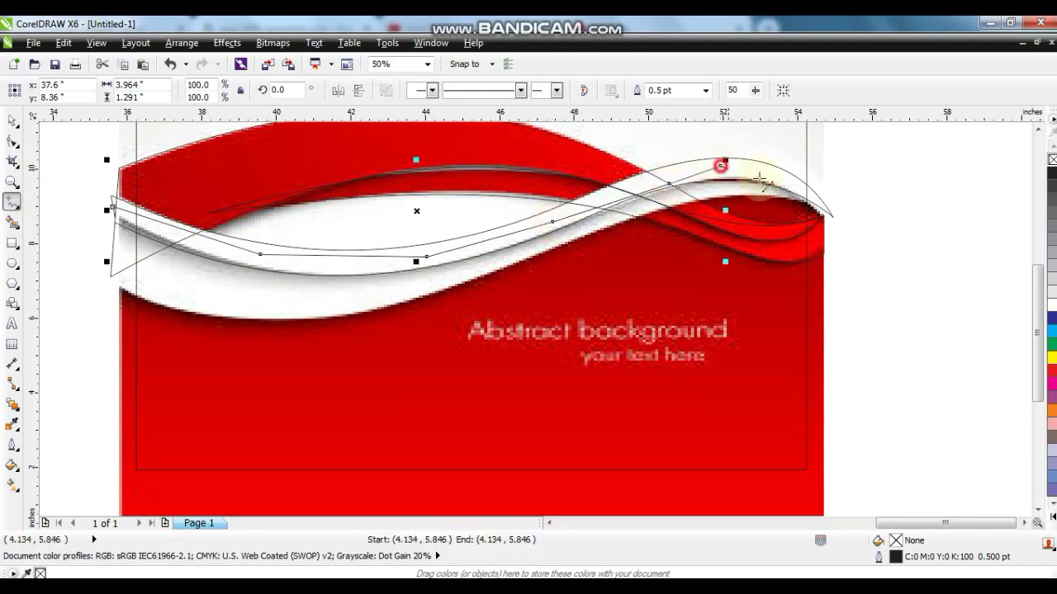
{"action": "left_click", "coordinate": [804, 189]}
{"action": "left_click", "coordinate": [828, 211]}
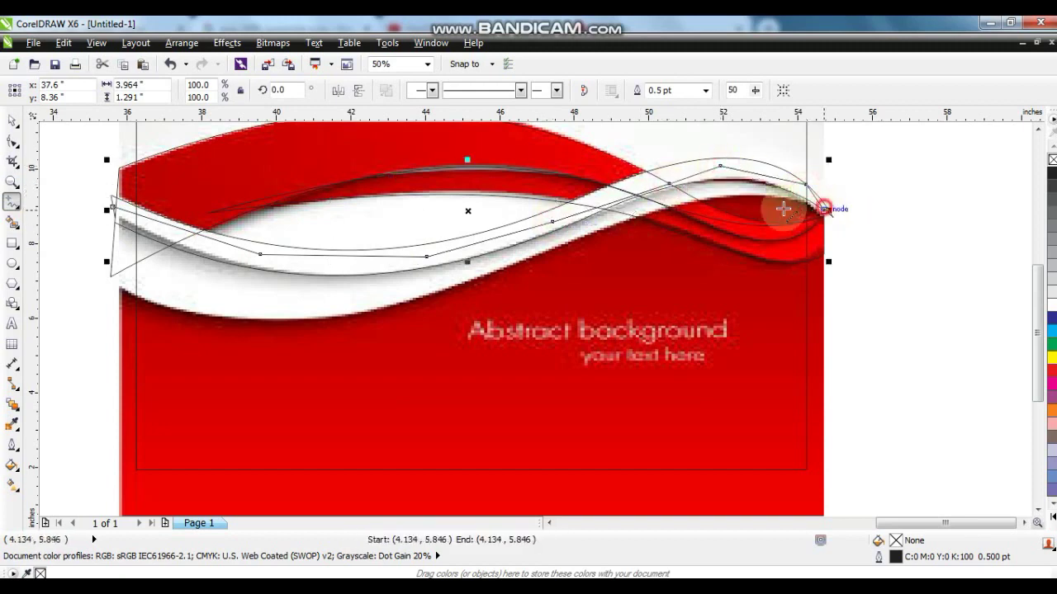
{"action": "left_click", "coordinate": [503, 269]}
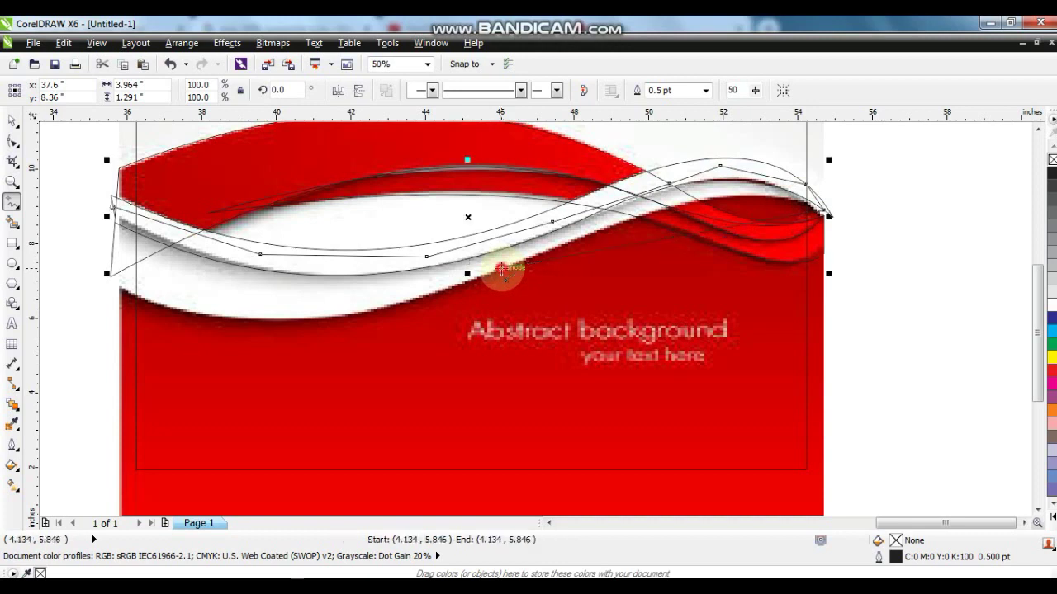
{"action": "left_click", "coordinate": [114, 285]}
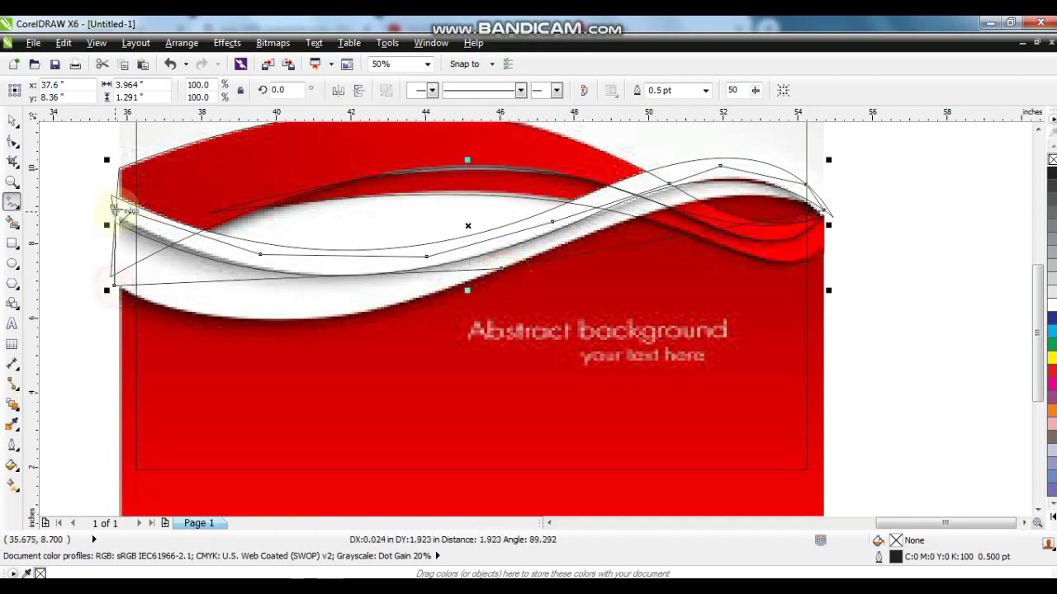
Convert the lower ribbon outline to curves and bend its lower edge to follow the boundary between the white ribbon and the red area
{"action": "left_click", "coordinate": [12, 142]}
{"action": "left_click_drag", "start_coordinate": [83, 147], "coordinate": [918, 366]}
{"action": "left_click", "coordinate": [217, 90]}
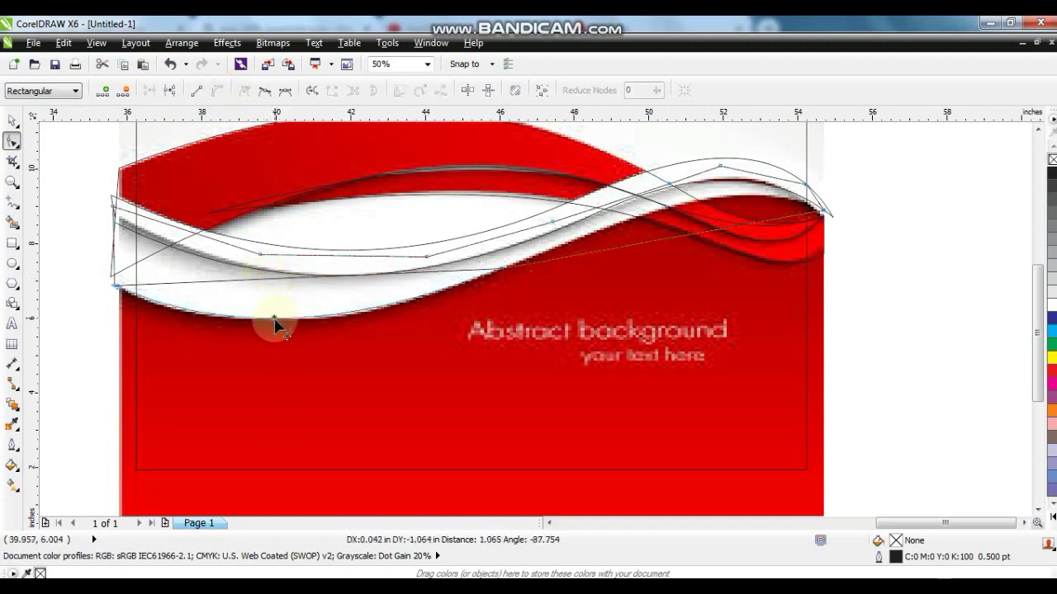
{"action": "left_click", "coordinate": [537, 299]}
{"action": "left_click_drag", "start_coordinate": [697, 239], "coordinate": [704, 211]}
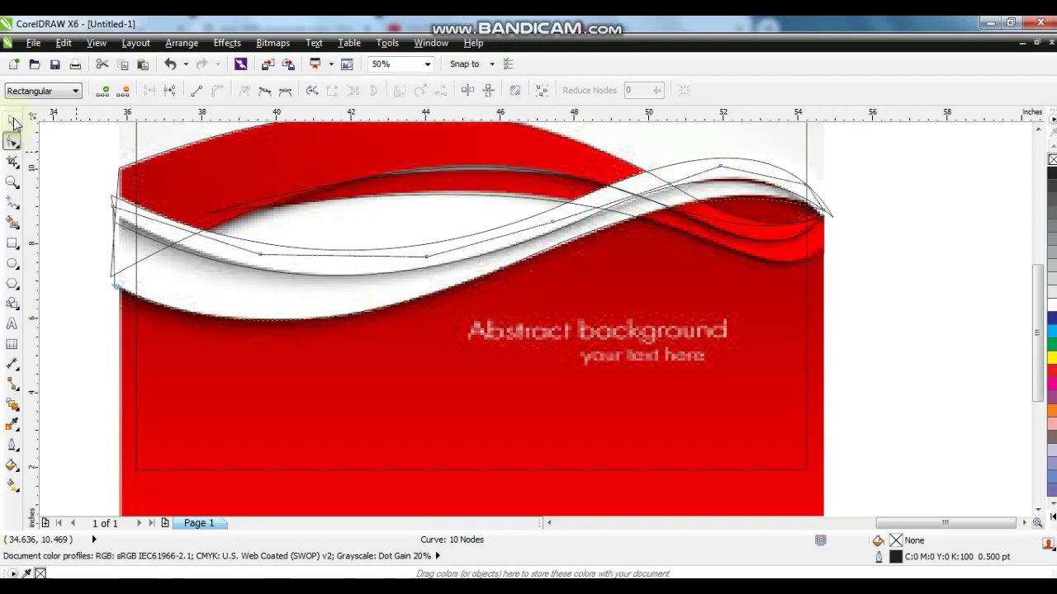
Move the red wave picture out from under the traced outlines to the empty area just right of the square
{"action": "left_click", "coordinate": [13, 123]}
{"action": "scroll", "coordinate": [475, 299], "scroll_direction": "down", "scroll_amount": 1}
{"action": "left_click_drag", "start_coordinate": [448, 415], "coordinate": [786, 447]}
{"action": "left_click", "coordinate": [727, 477]}
{"action": "left_click", "coordinate": [1024, 523]}
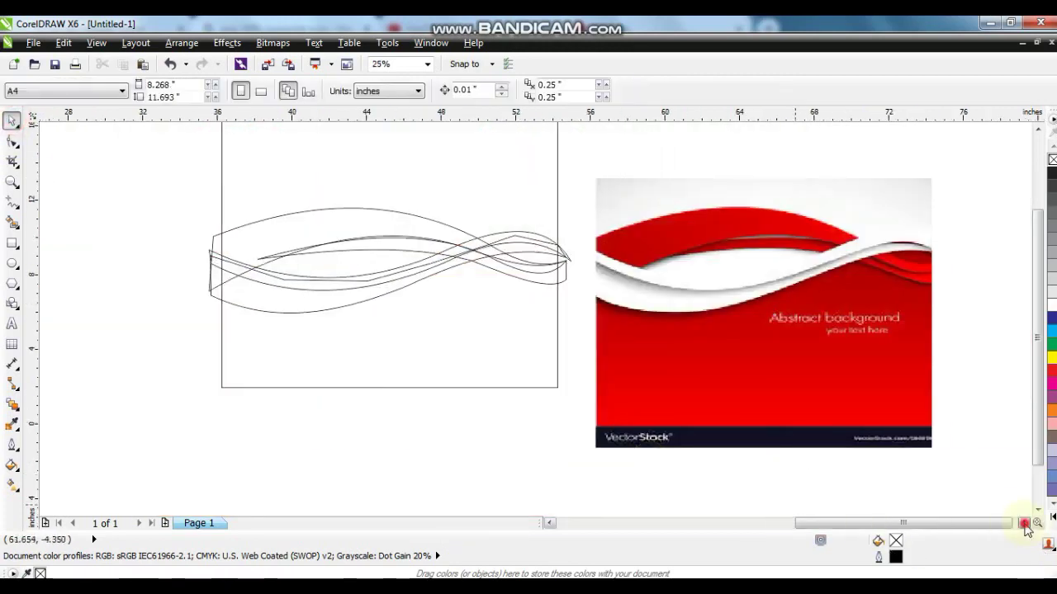
Fill the upper band shape with a uniform dark red, C29 M100 Y100 K39
{"action": "left_click", "coordinate": [377, 208]}
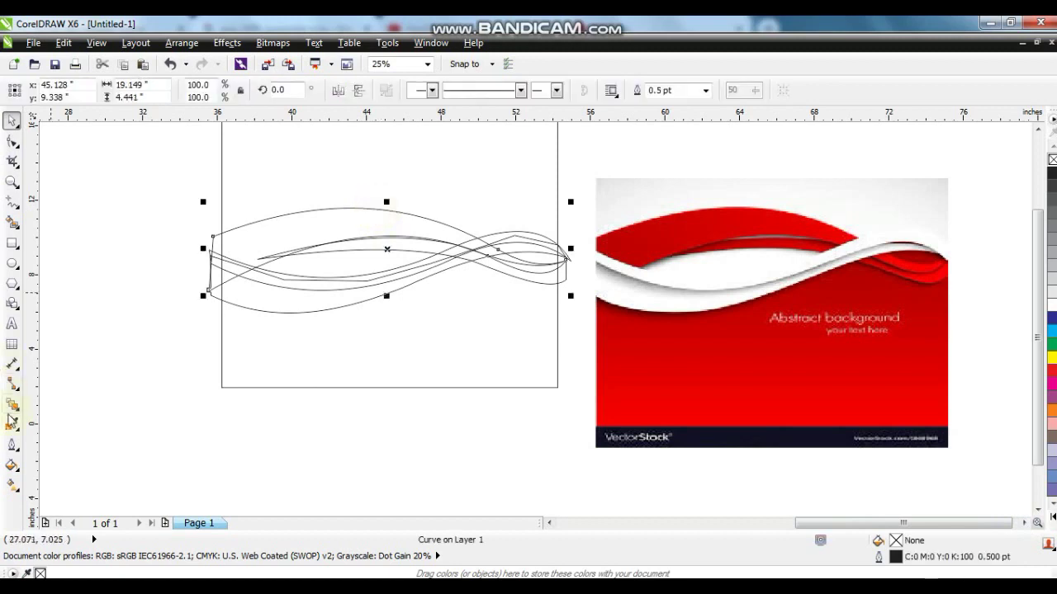
{"action": "left_click", "coordinate": [12, 465]}
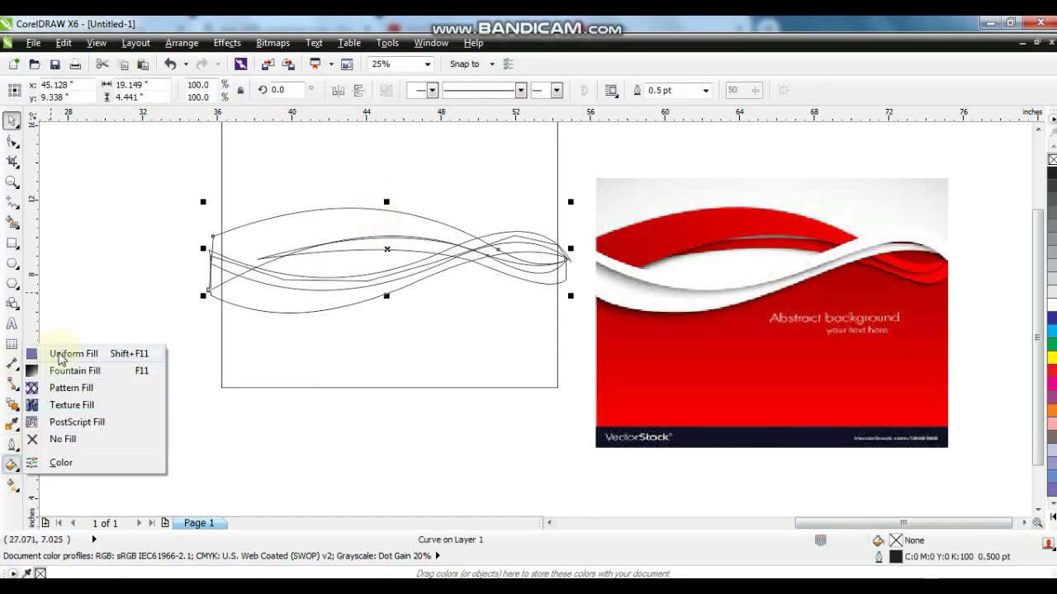
{"action": "left_click", "coordinate": [59, 355]}
{"action": "left_click", "coordinate": [395, 182]}
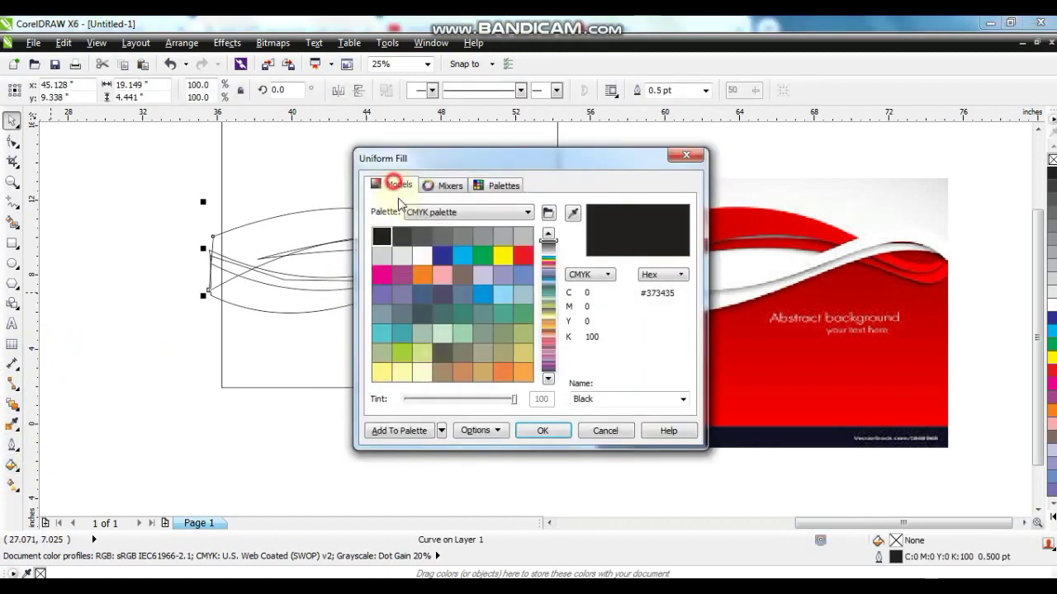
{"action": "left_click", "coordinate": [503, 323]}
{"action": "left_click", "coordinate": [549, 406]}
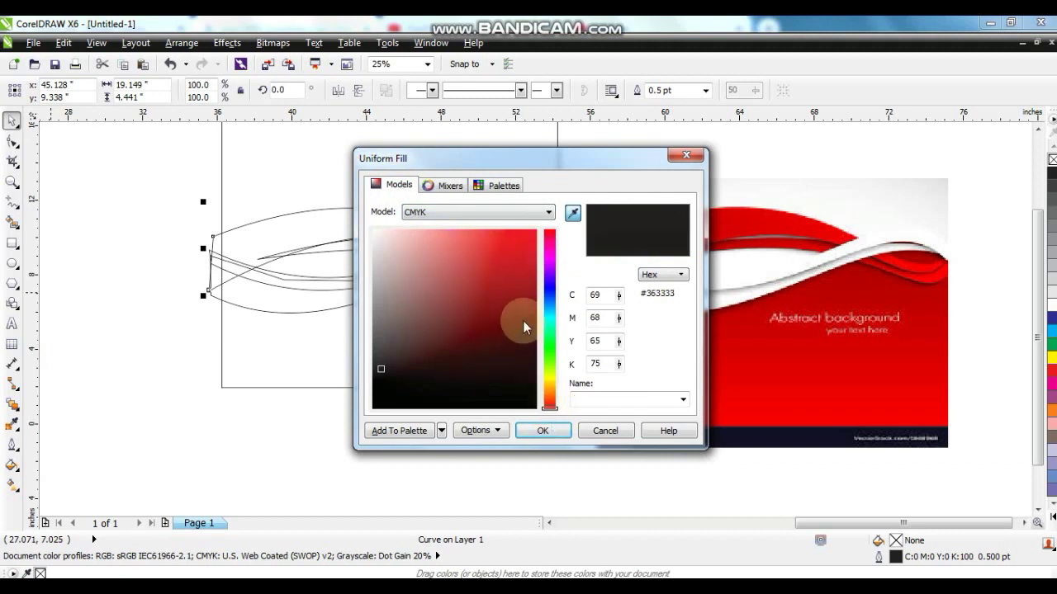
{"action": "left_click", "coordinate": [520, 312]}
{"action": "left_click", "coordinate": [544, 431]}
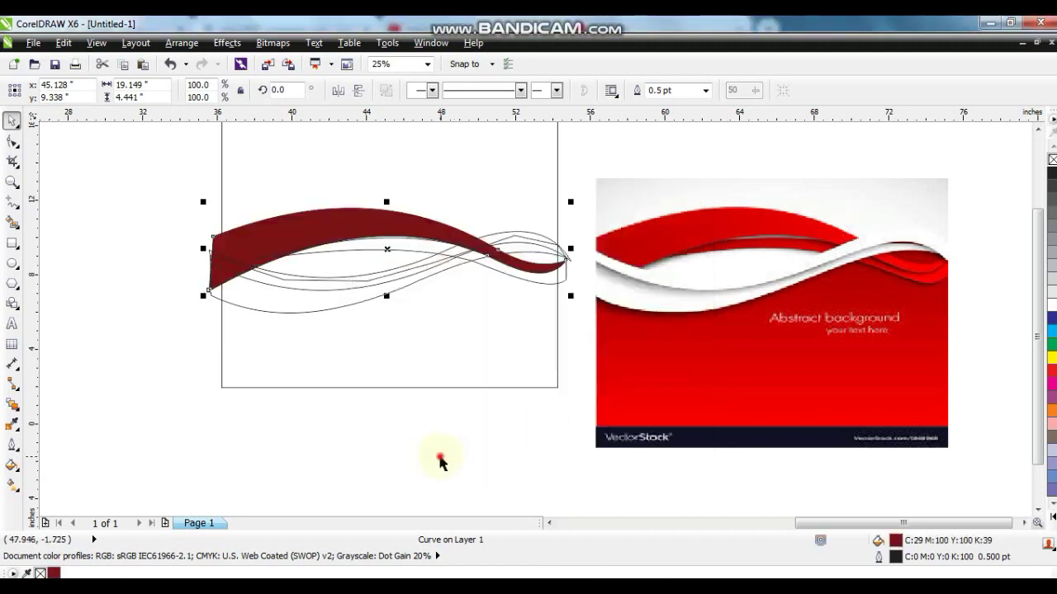
Apply a linear fountain fill across the upper band, from dark red at its left end to bright red toward its right end
{"action": "left_click", "coordinate": [437, 450]}
{"action": "left_click", "coordinate": [11, 180]}
{"action": "left_click_drag", "start_coordinate": [216, 185], "coordinate": [859, 361]}
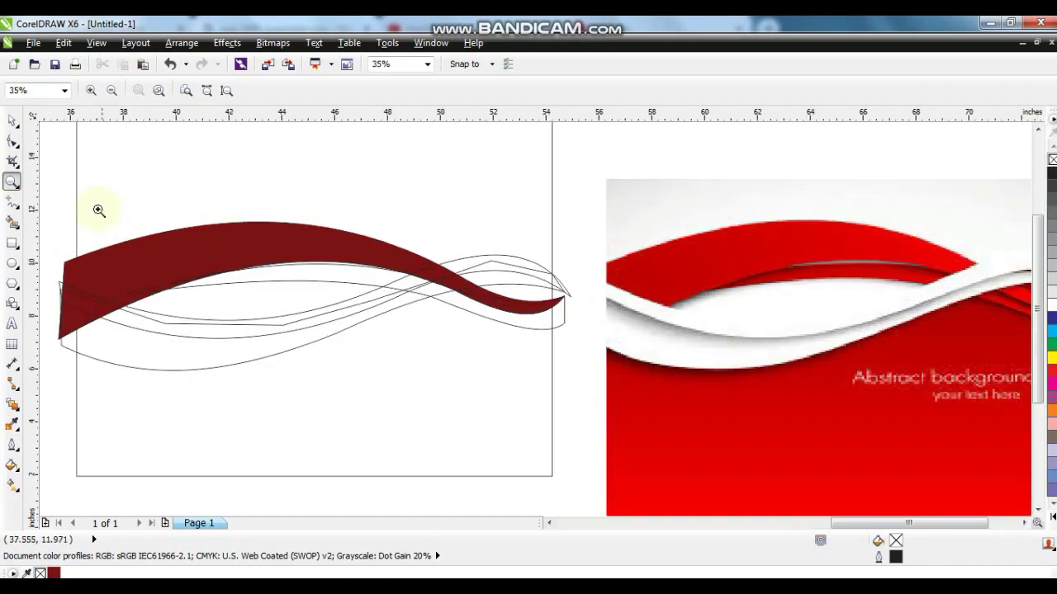
{"action": "left_click", "coordinate": [12, 121]}
{"action": "left_click", "coordinate": [184, 221]}
{"action": "key", "text": "g"}
{"action": "left_click_drag", "start_coordinate": [83, 296], "coordinate": [462, 246]}
{"action": "left_click", "coordinate": [11, 121]}
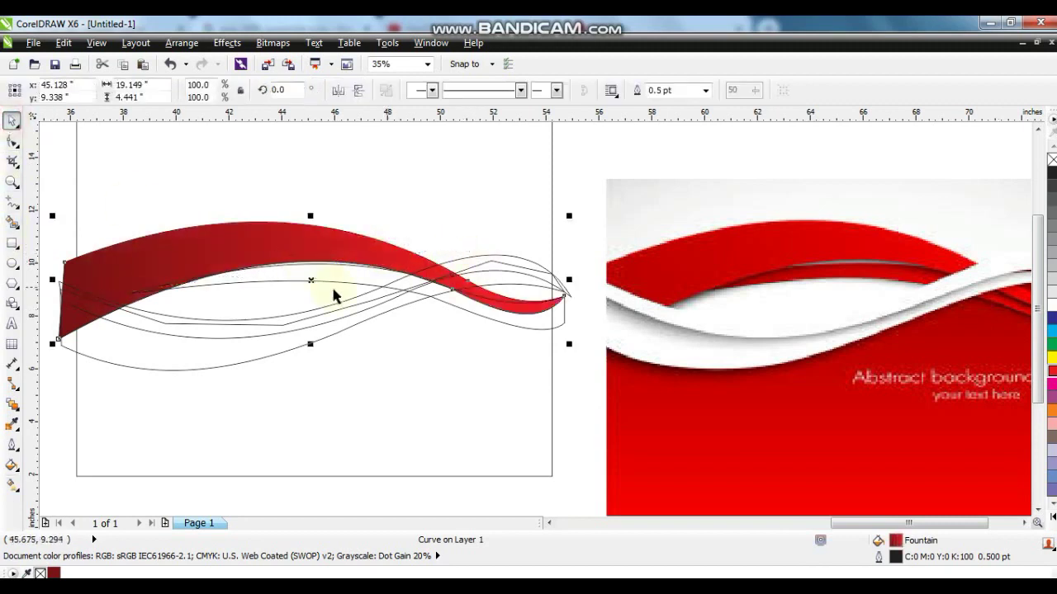
Give the lower band shape a linear fountain fill, from dark red near its right end to bright red toward its left
{"action": "left_click", "coordinate": [338, 281]}
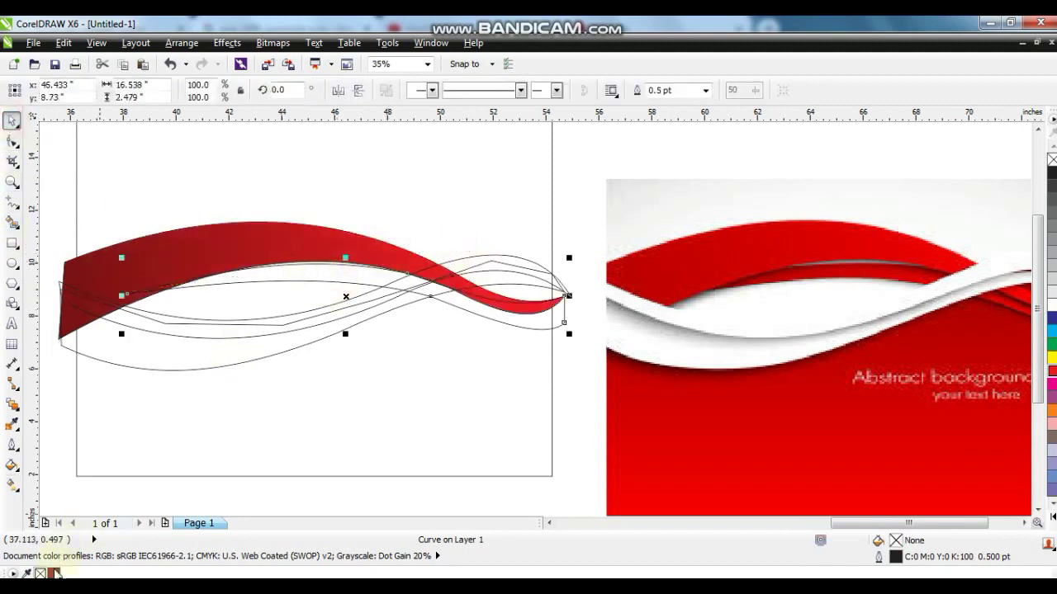
{"action": "left_click", "coordinate": [54, 572]}
{"action": "key", "text": "g"}
{"action": "left_click_drag", "start_coordinate": [512, 297], "coordinate": [224, 272]}
{"action": "left_click_drag", "start_coordinate": [1053, 377], "coordinate": [224, 272]}
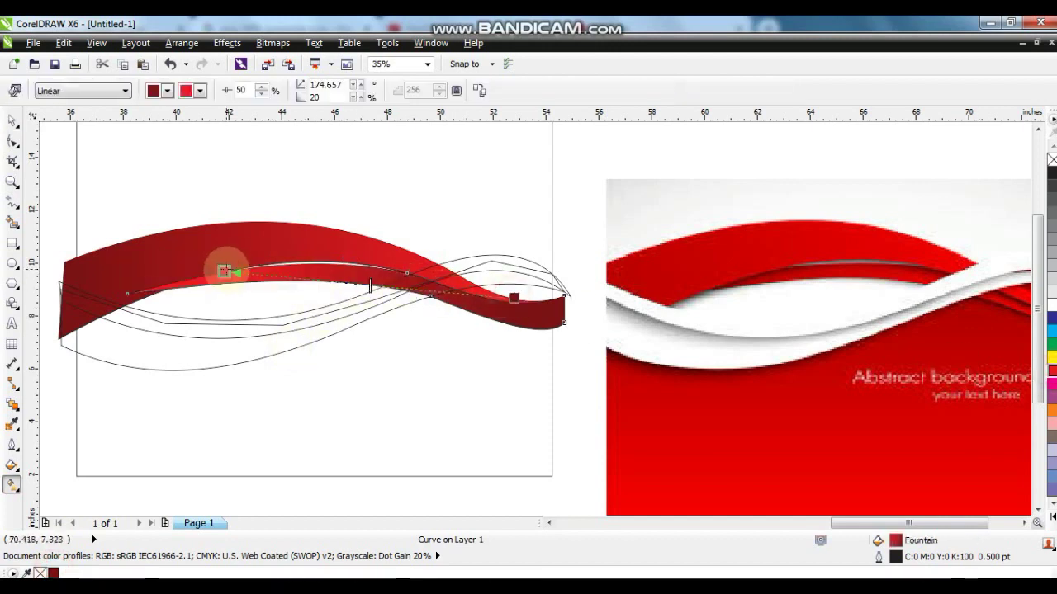
Remove the outline from both red band shapes
{"action": "left_click", "coordinate": [15, 121]}
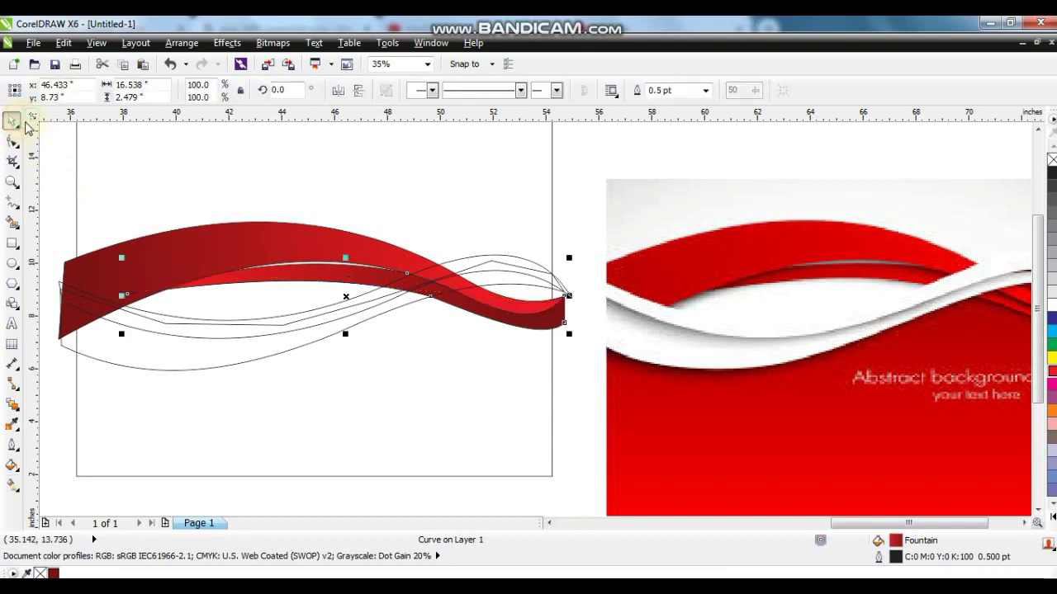
{"action": "left_click", "coordinate": [553, 327]}
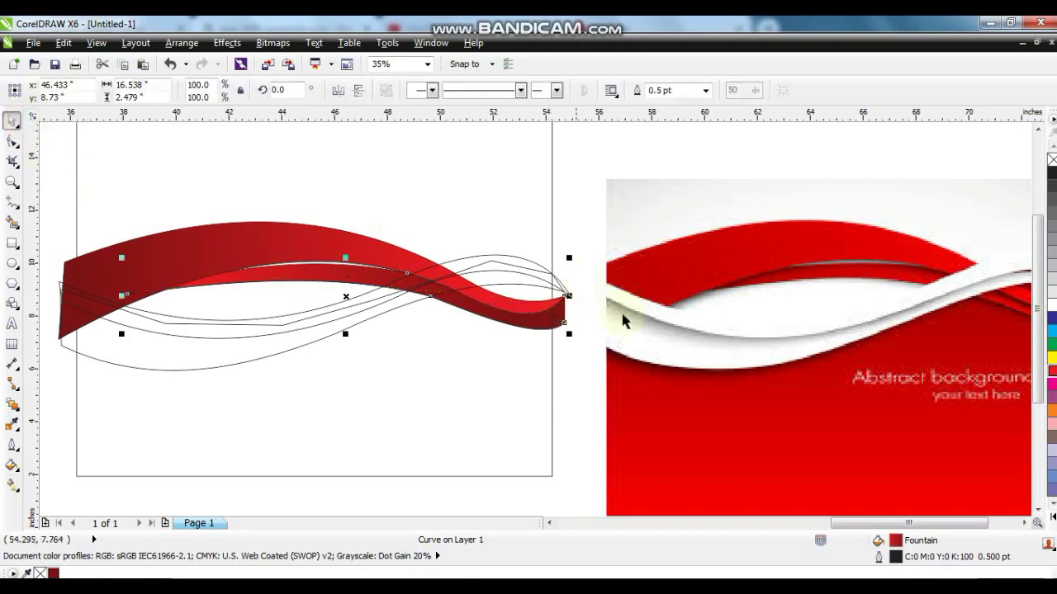
{"action": "right_click", "coordinate": [1051, 160]}
{"action": "left_click", "coordinate": [342, 235]}
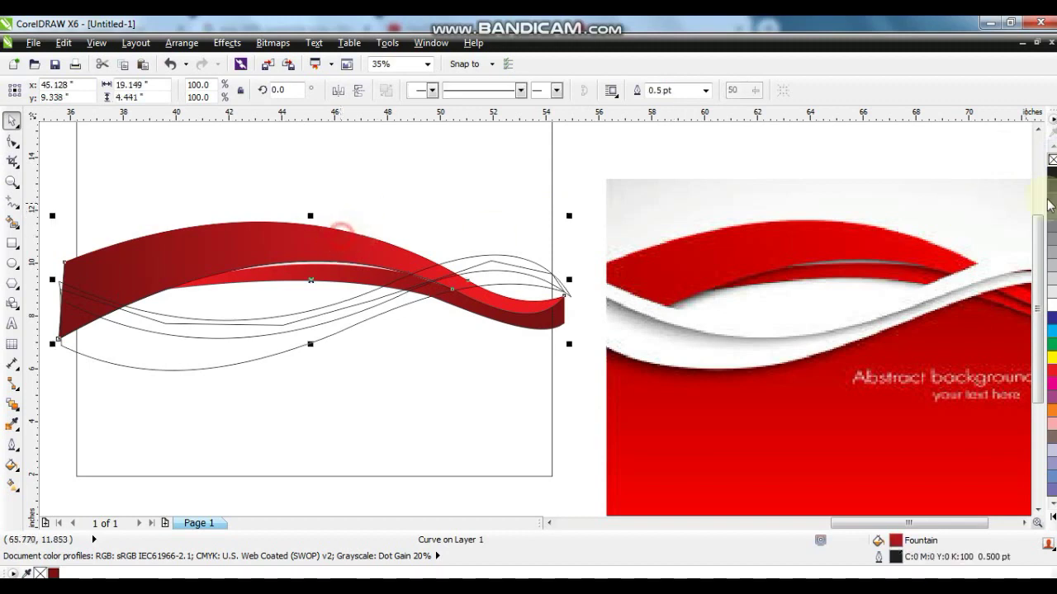
Fill the lower ribbon shape with 20% black and assign a white fill to the upper ribbon outline
{"action": "left_click", "coordinate": [232, 363]}
{"action": "left_click", "coordinate": [1052, 280]}
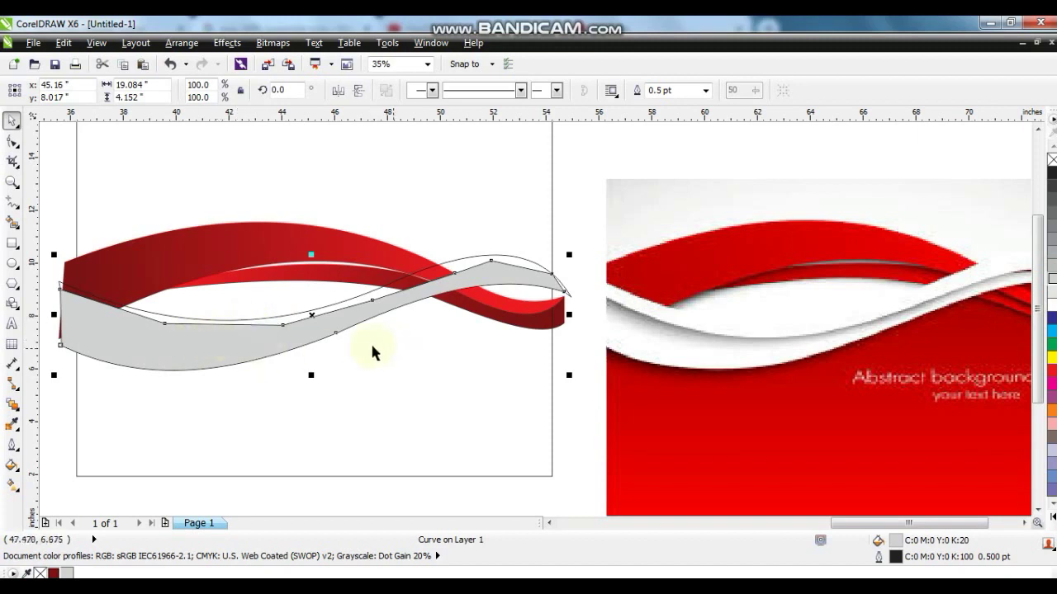
{"action": "left_click", "coordinate": [380, 296]}
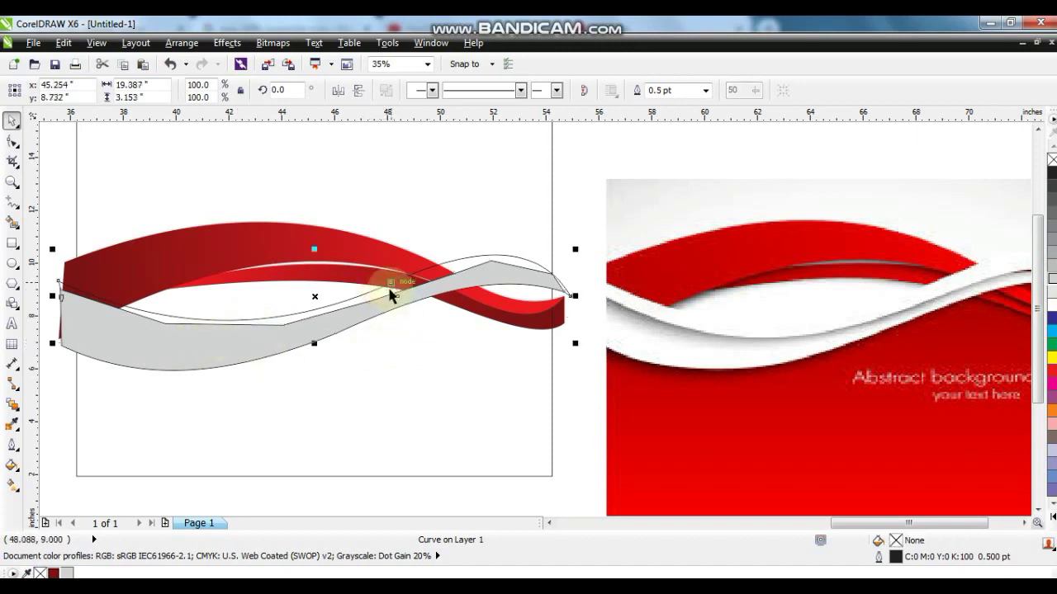
{"action": "left_click", "coordinate": [1052, 304]}
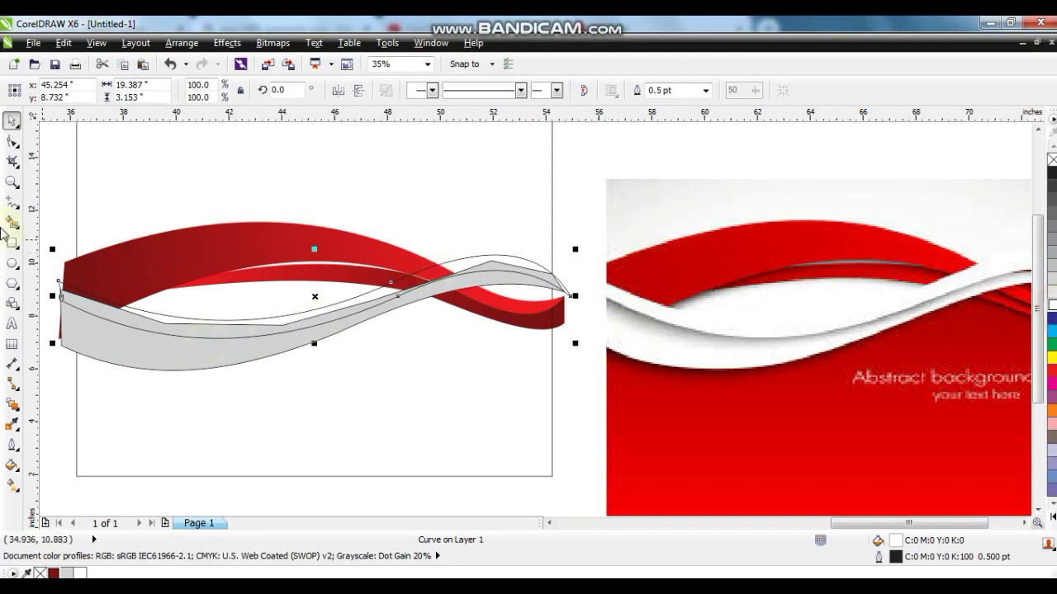
Join the two open end nodes at the upper ribbon's left end to close its outline
{"action": "left_click", "coordinate": [13, 180]}
{"action": "left_click_drag", "start_coordinate": [56, 272], "coordinate": [131, 330]}
{"action": "left_click", "coordinate": [9, 145]}
{"action": "left_click", "coordinate": [289, 287]}
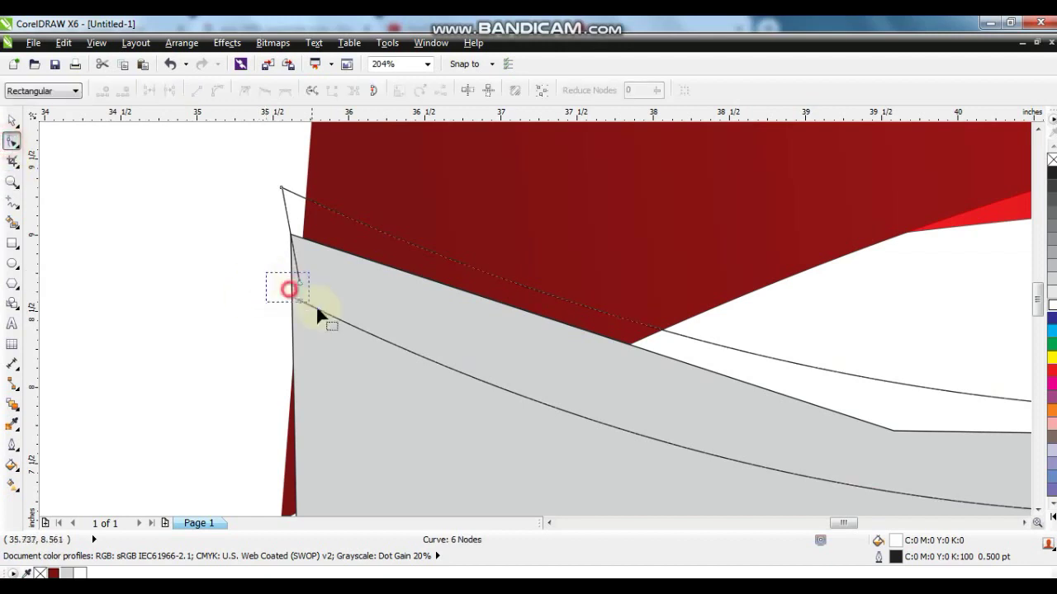
{"action": "left_click", "coordinate": [149, 93]}
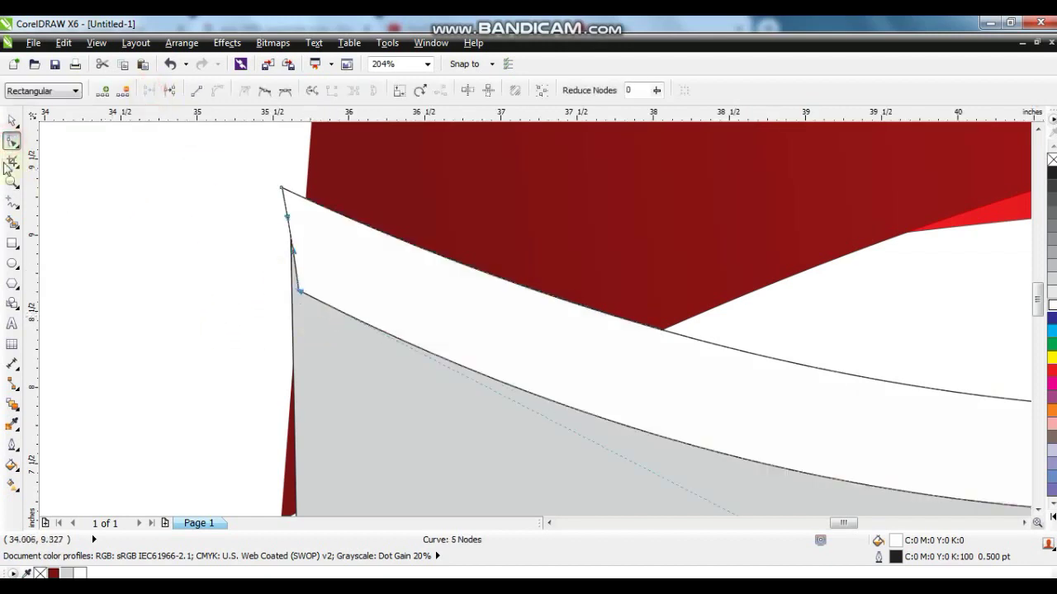
{"action": "left_click", "coordinate": [12, 122]}
Draw a closed straight-line outline for the lower area, with its upper edge running along the ribbons and its base below the square
{"action": "key", "text": "F4"}
{"action": "left_click_drag", "start_coordinate": [585, 176], "coordinate": [967, 419]}
{"action": "key", "text": "shift+F2"}
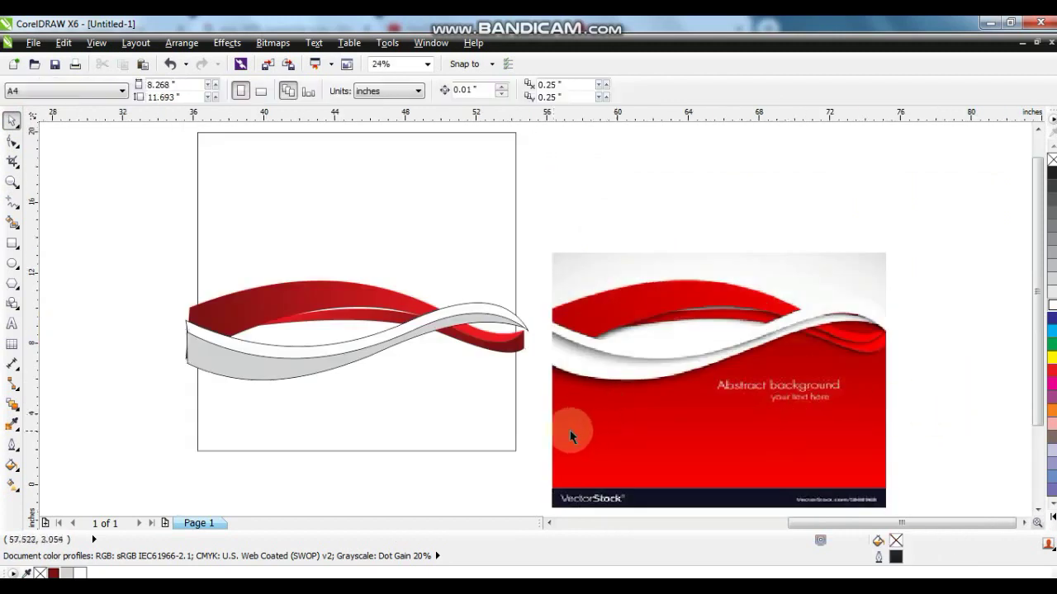
{"action": "left_click", "coordinate": [12, 203]}
{"action": "left_click", "coordinate": [263, 356]}
{"action": "left_click", "coordinate": [354, 353]}
{"action": "left_click", "coordinate": [416, 325]}
{"action": "left_click", "coordinate": [462, 310]}
{"action": "left_click", "coordinate": [495, 311]}
{"action": "left_click", "coordinate": [541, 331]}
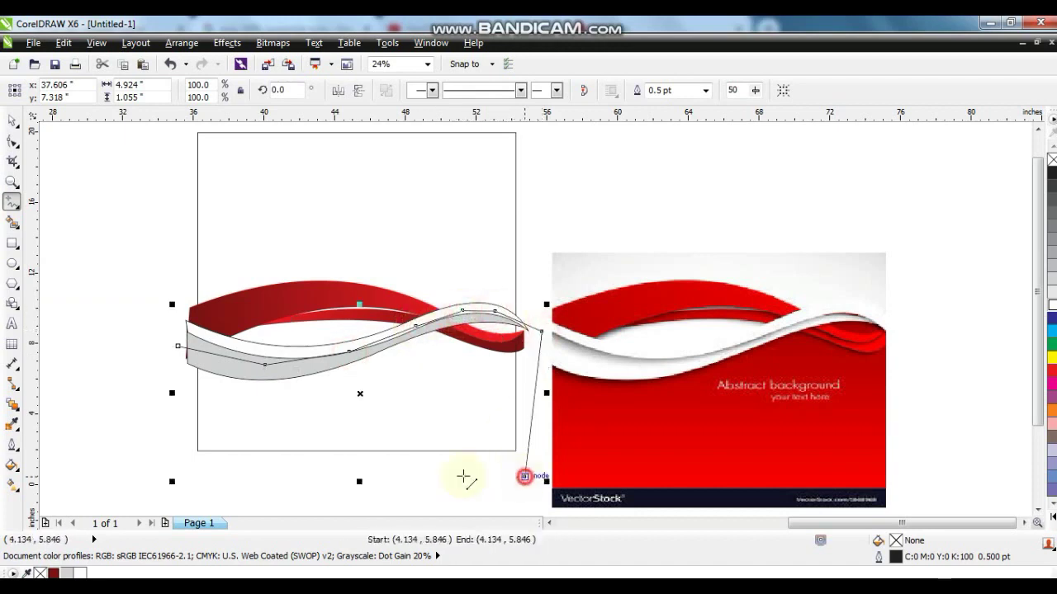
{"action": "left_click", "coordinate": [180, 461]}
{"action": "left_click", "coordinate": [178, 347]}
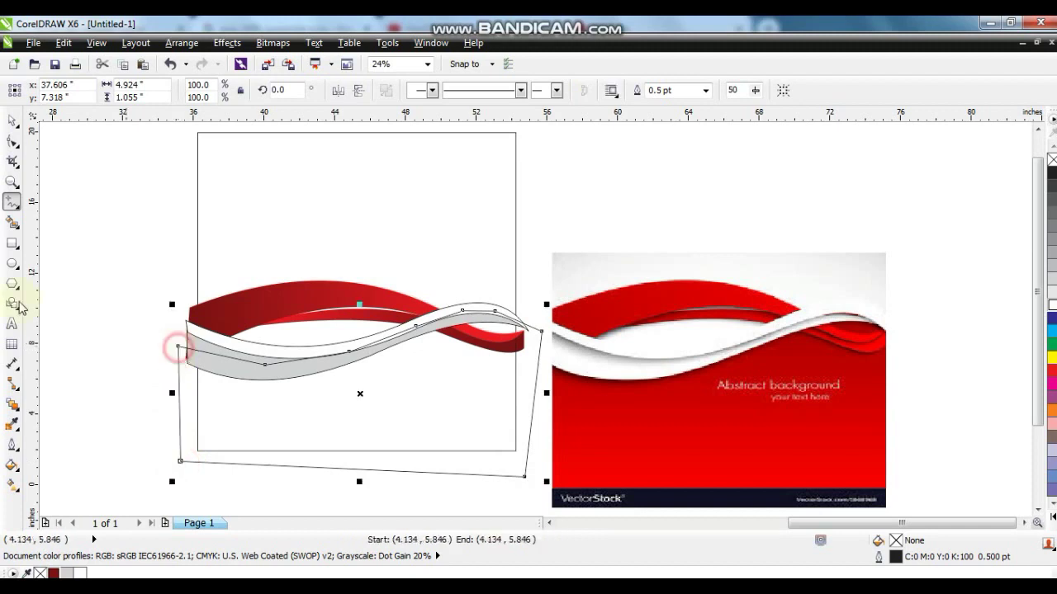
Fill the new lower area with dark red, C29 M100 Y100 K39, and send it behind the ribbons and bands
{"action": "left_click", "coordinate": [11, 121]}
{"action": "left_click", "coordinate": [52, 569]}
{"action": "left_click", "coordinate": [271, 448]}
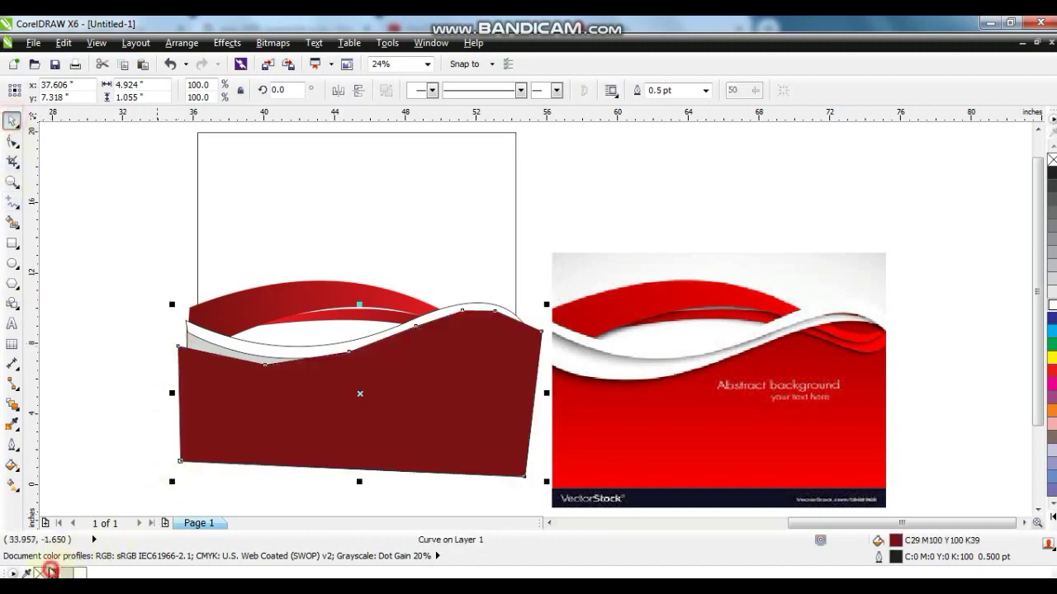
{"action": "key", "text": "ctrl+Page_Down"}
Apply a vertical linear fountain fill to the lower area, from bright red under the ribbons to dark red at its base
{"action": "left_click", "coordinate": [407, 413]}
{"action": "key", "text": "g"}
{"action": "left_click_drag", "start_coordinate": [351, 450], "coordinate": [354, 342]}
{"action": "left_click_drag", "start_coordinate": [487, 366], "coordinate": [354, 344]}
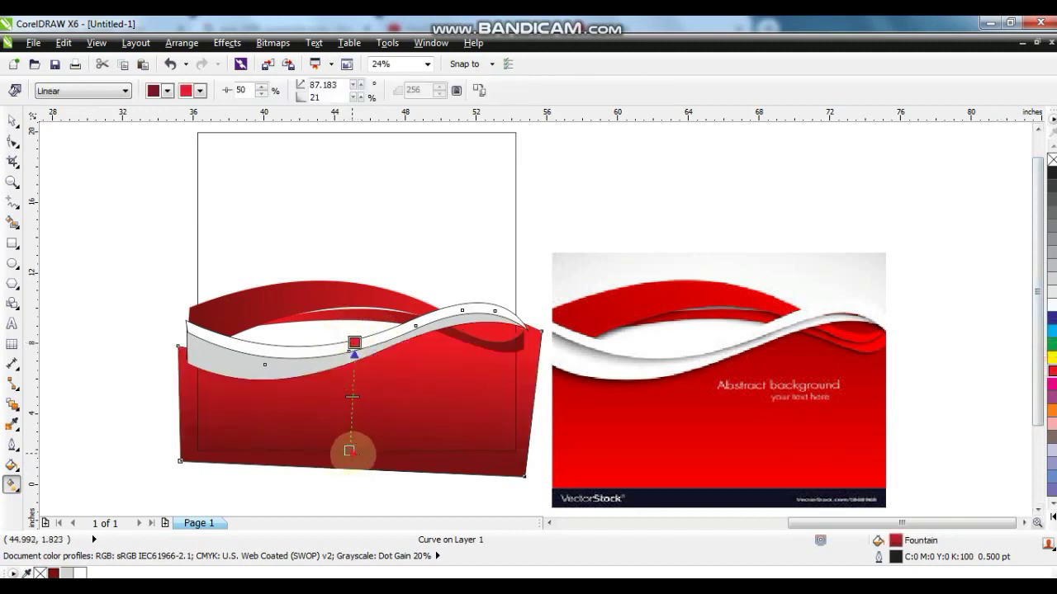
{"action": "left_click_drag", "start_coordinate": [349, 450], "coordinate": [352, 468]}
{"action": "left_click_drag", "start_coordinate": [354, 342], "coordinate": [352, 361]}
Remove the outlines from all the ribbon, band and lower area shapes
{"action": "left_click", "coordinate": [12, 124]}
{"action": "left_click_drag", "start_coordinate": [561, 224], "coordinate": [153, 495]}
{"action": "right_click", "coordinate": [1051, 158]}
Select the five wave shapes without the square and add a drop shadow running down from the upper band to the base
{"action": "left_click_drag", "start_coordinate": [668, 216], "coordinate": [153, 380]}
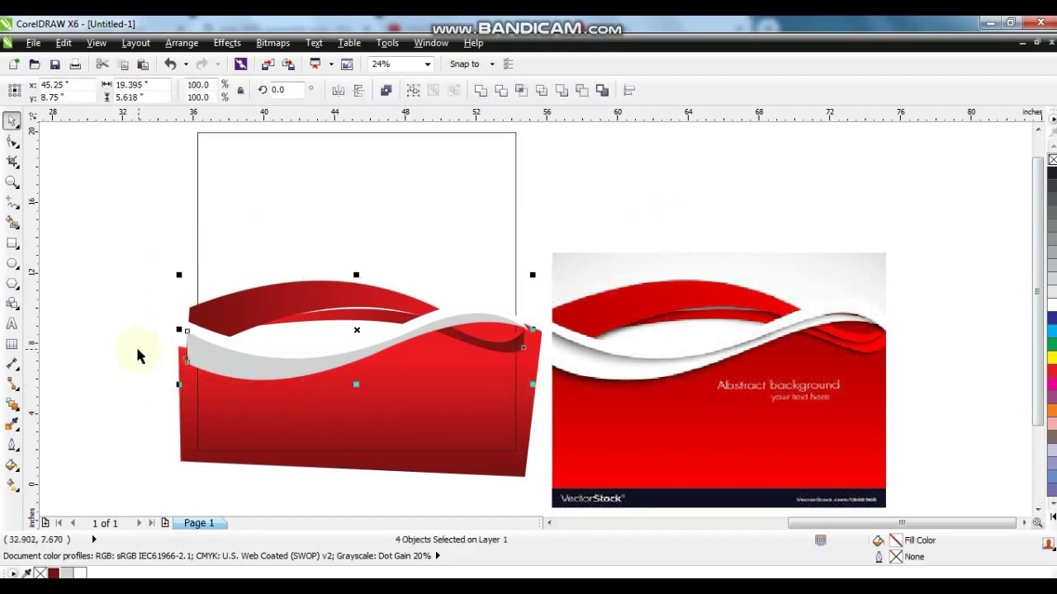
{"action": "left_click", "coordinate": [257, 434], "text": "shift"}
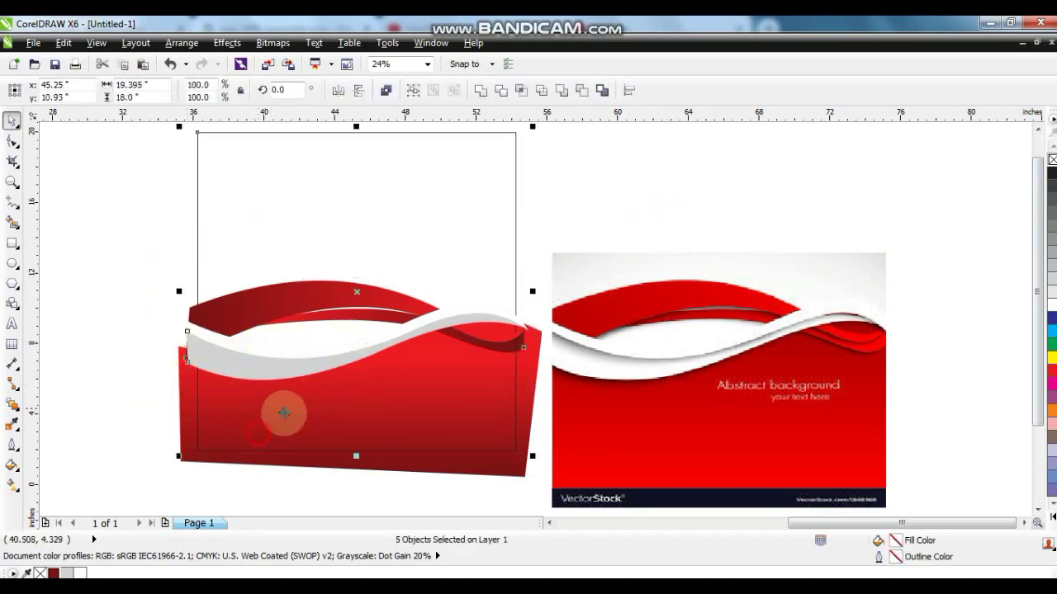
{"action": "left_click_drag", "start_coordinate": [125, 246], "coordinate": [561, 478]}
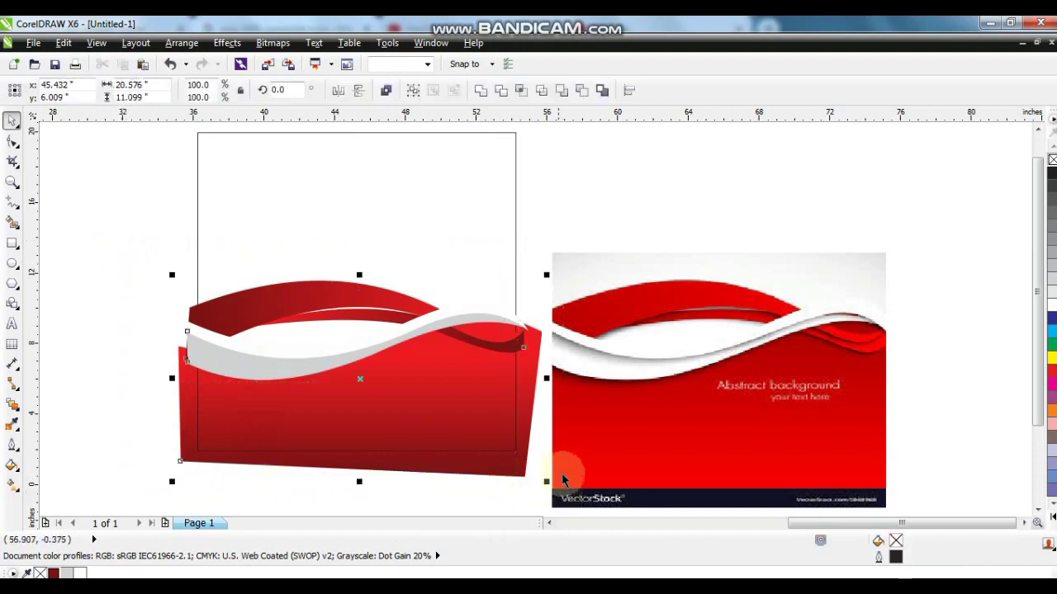
{"action": "left_click", "coordinate": [18, 410]}
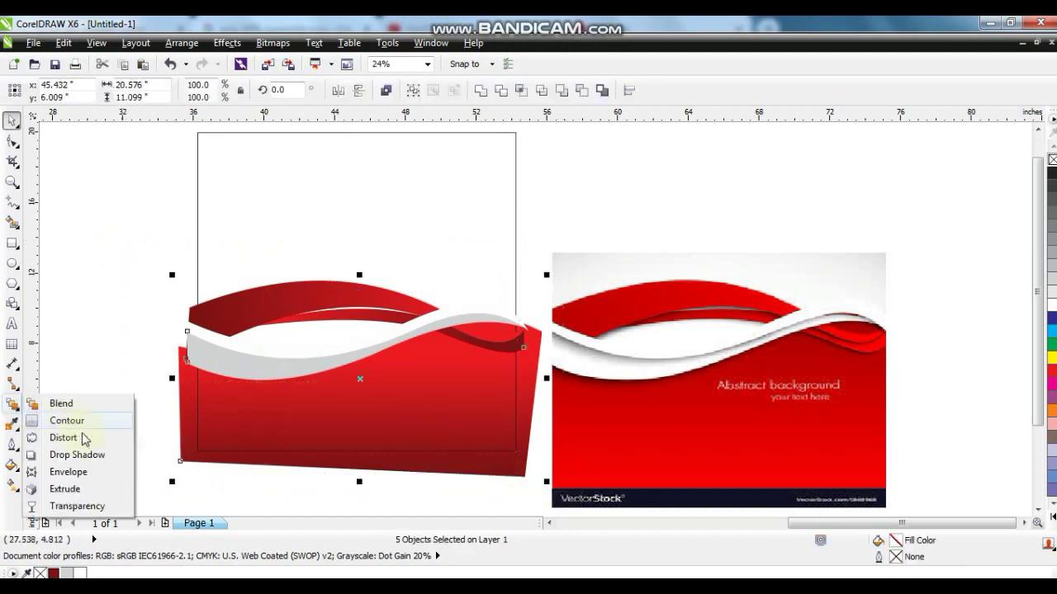
{"action": "left_click", "coordinate": [67, 455]}
{"action": "left_click_drag", "start_coordinate": [340, 288], "coordinate": [356, 474]}
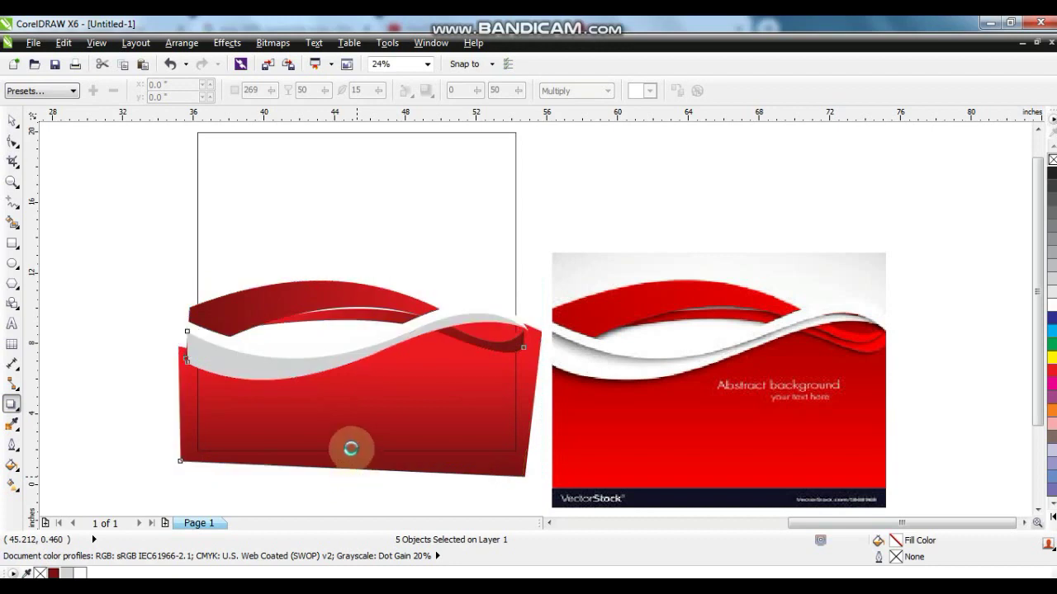
{"action": "left_click", "coordinate": [323, 436]}
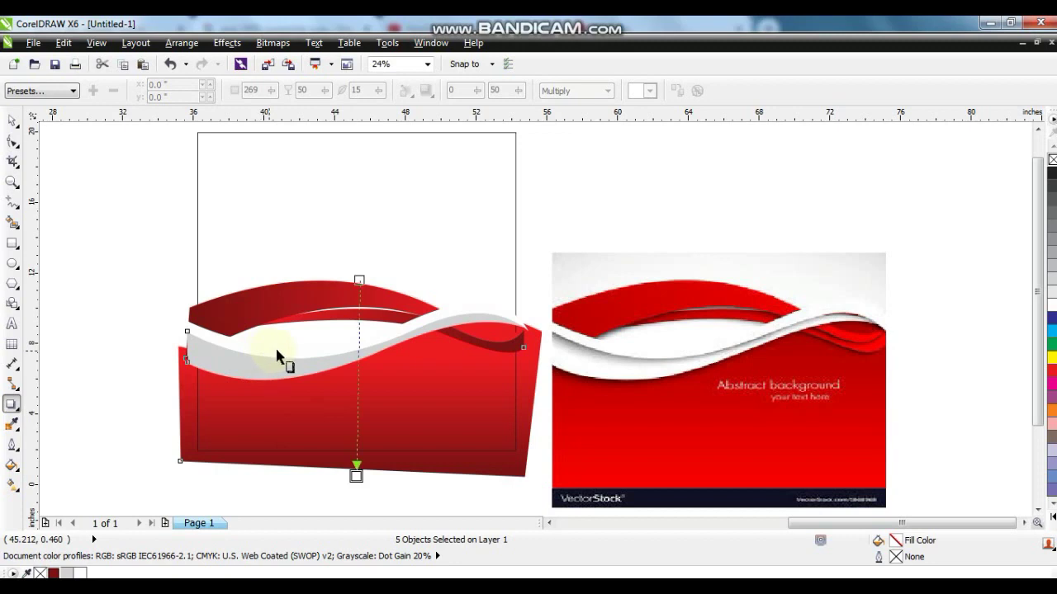
Set the drop shadows' colour to black and their opacity to 100
{"action": "left_click_drag", "start_coordinate": [358, 376], "coordinate": [359, 439]}
{"action": "left_click", "coordinate": [651, 91]}
{"action": "scroll", "coordinate": [668, 165], "scroll_direction": "down", "scroll_amount": 3}
{"action": "left_click", "coordinate": [672, 193]}
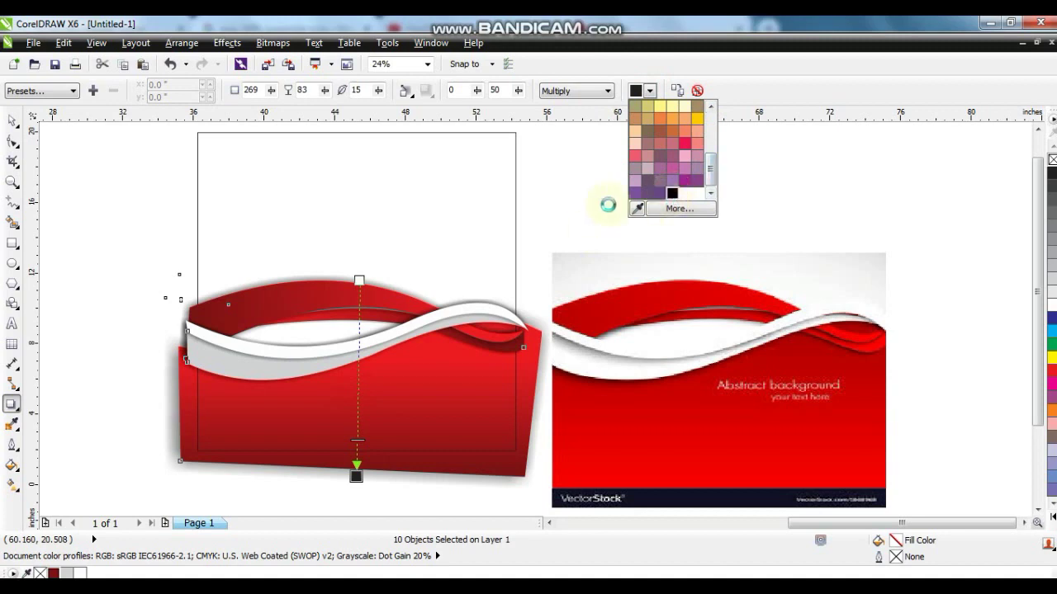
{"action": "left_click_drag", "start_coordinate": [366, 395], "coordinate": [360, 424]}
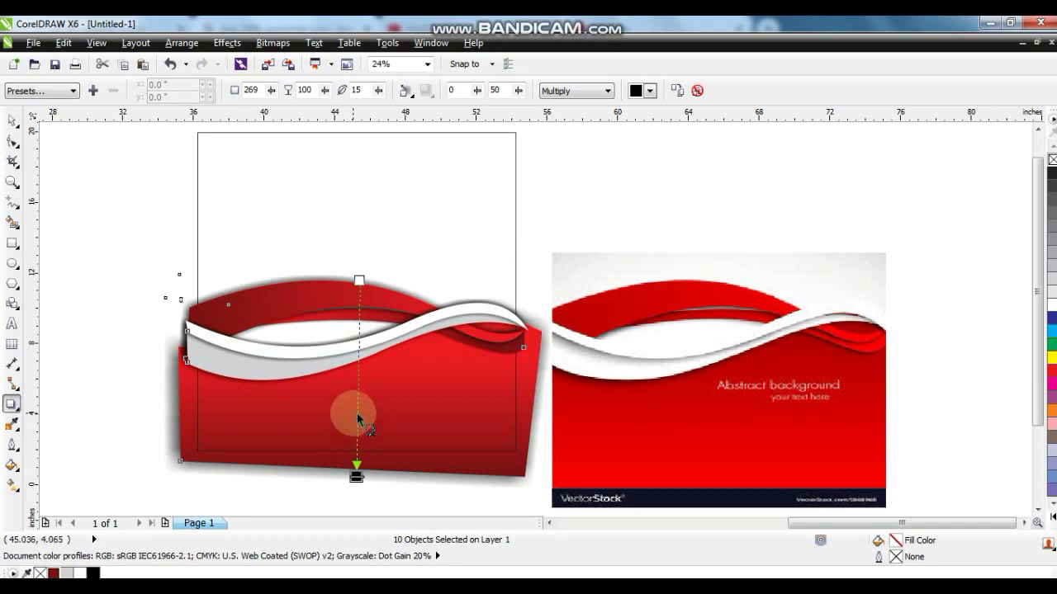
{"action": "left_click_drag", "start_coordinate": [357, 419], "coordinate": [357, 419]}
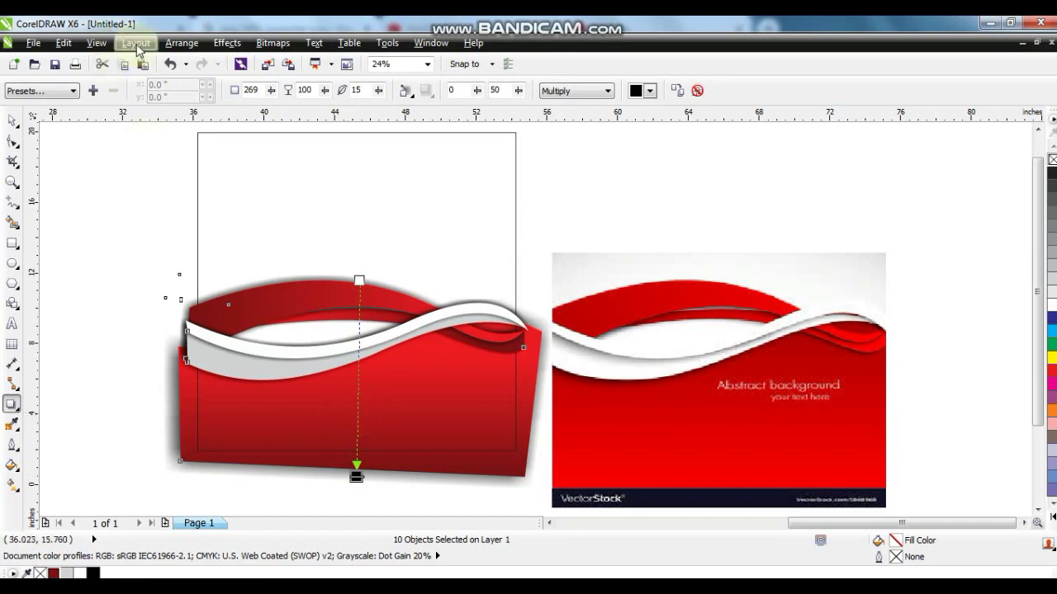
Break the drop shadows apart from the five wave shapes
{"action": "left_click", "coordinate": [177, 48]}
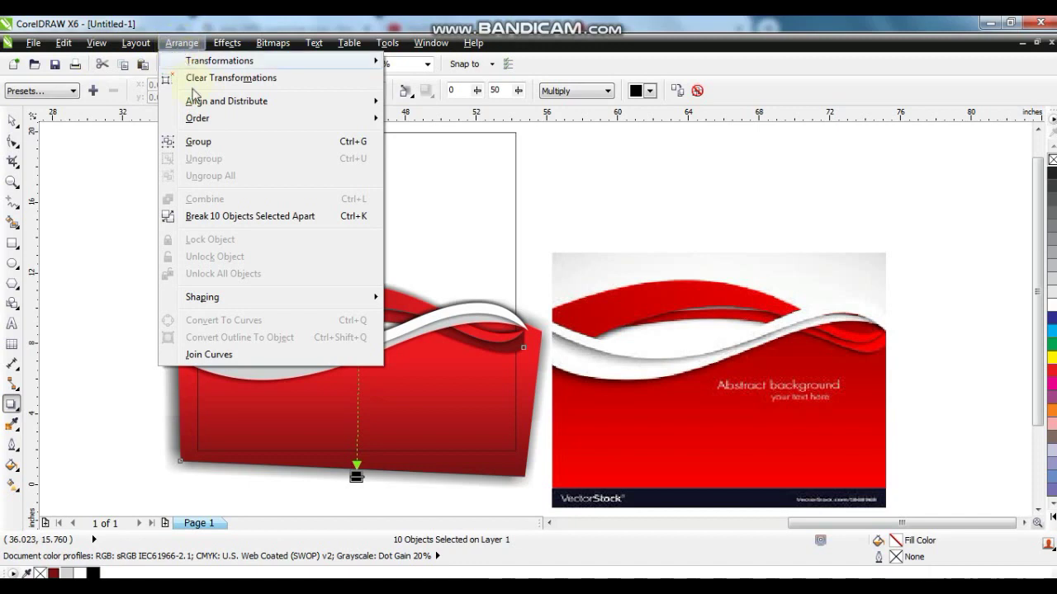
{"action": "left_click", "coordinate": [180, 216]}
{"action": "left_click", "coordinate": [12, 141]}
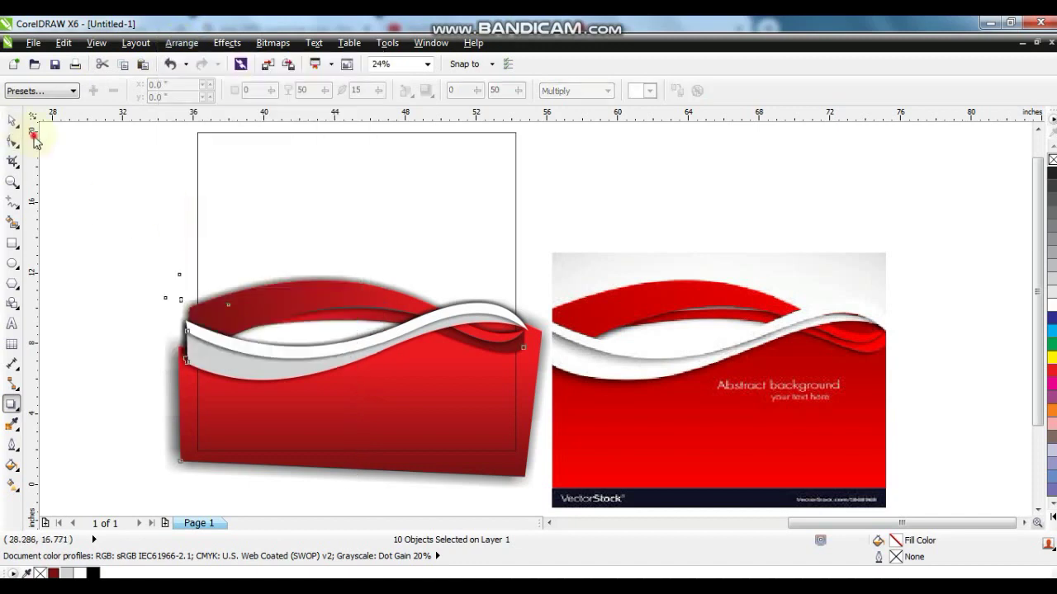
{"action": "left_click", "coordinate": [15, 120]}
Select all the wave shapes with their shadows and PowerClip them inside the 18 by 18 inch square
{"action": "left_click_drag", "start_coordinate": [99, 165], "coordinate": [586, 505]}
{"action": "left_click", "coordinate": [1037, 132]}
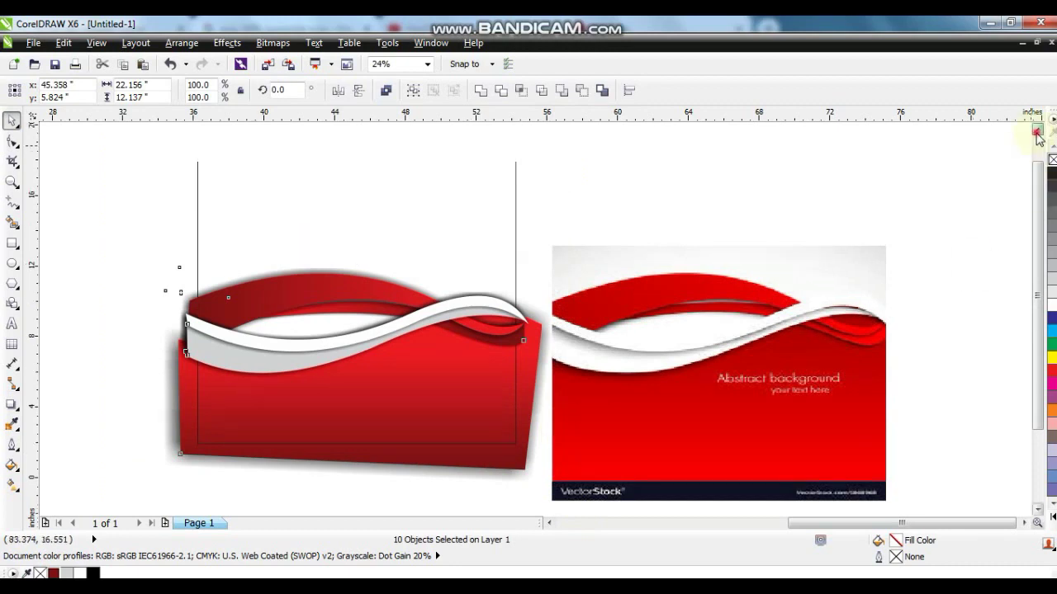
{"action": "left_click", "coordinate": [226, 43]}
{"action": "mouse_move", "coordinate": [289, 272]}
{"action": "left_click", "coordinate": [376, 261]}
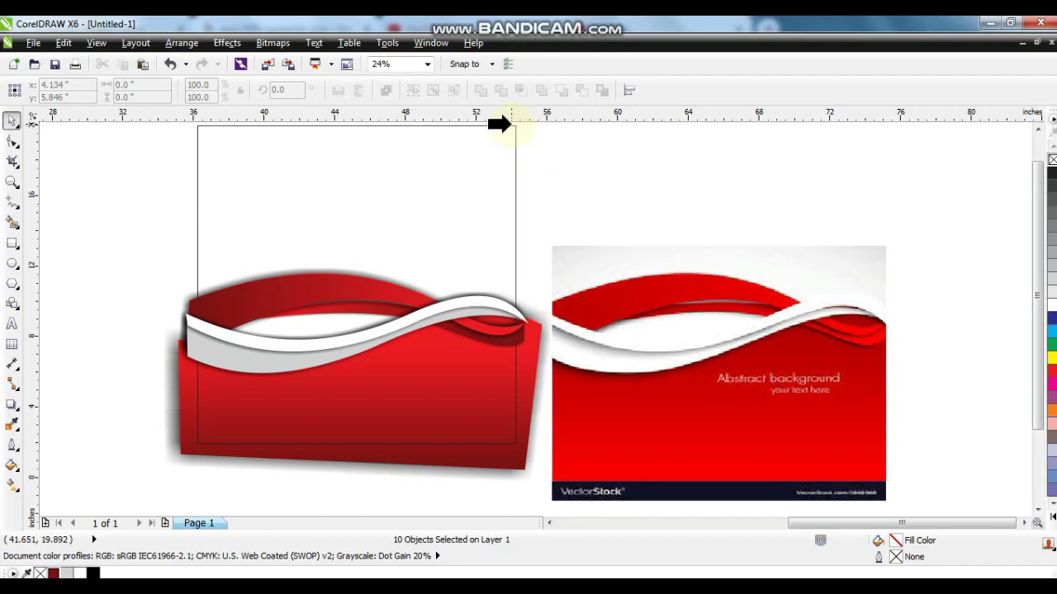
{"action": "left_click", "coordinate": [511, 124]}
{"action": "left_click", "coordinate": [515, 345]}
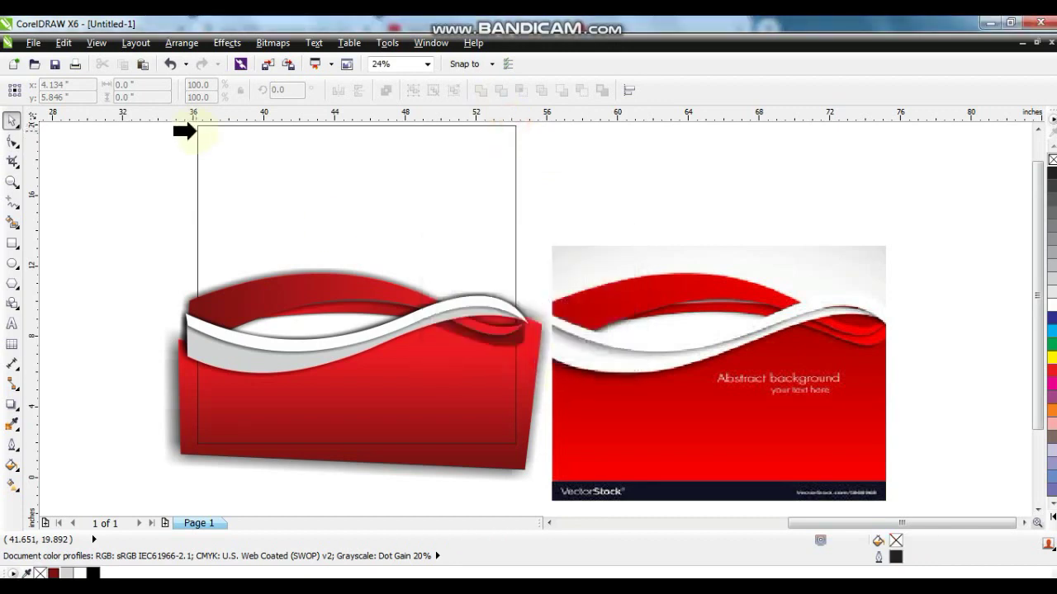
{"action": "left_click", "coordinate": [198, 130]}
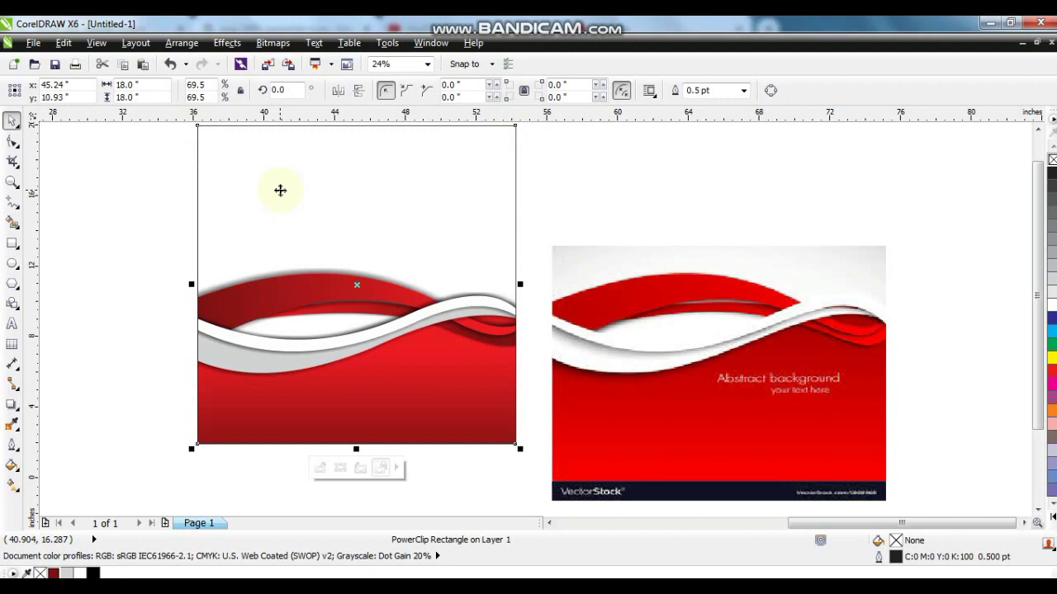
Move the dinner set photo onto the upper part of the square, behind the wave artwork
{"action": "left_click", "coordinate": [696, 307]}
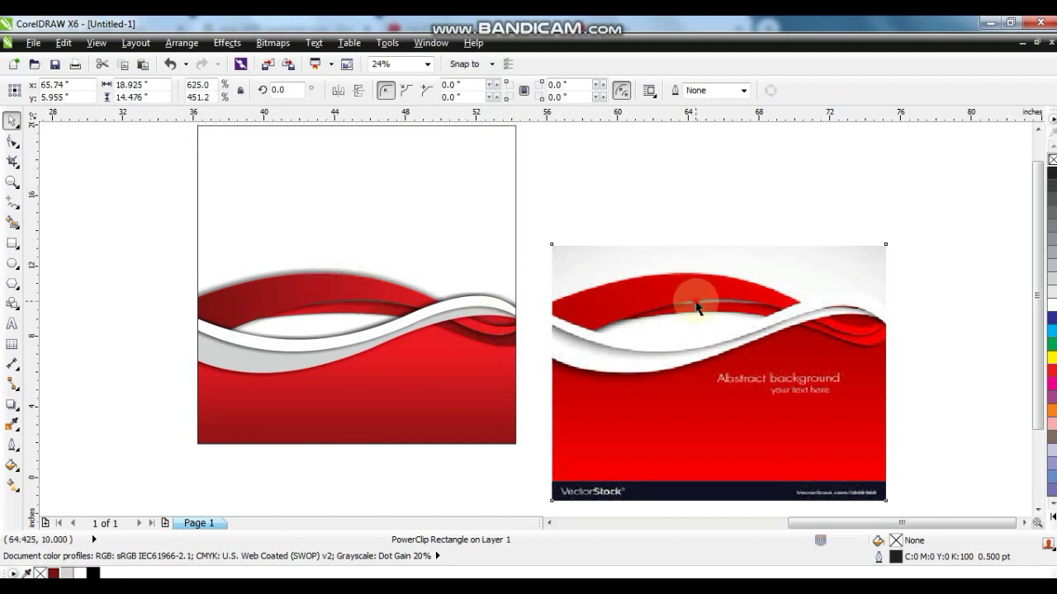
{"action": "key", "text": "F4"}
{"action": "left_click", "coordinate": [450, 363]}
{"action": "left_click_drag", "start_coordinate": [450, 364], "coordinate": [711, 285]}
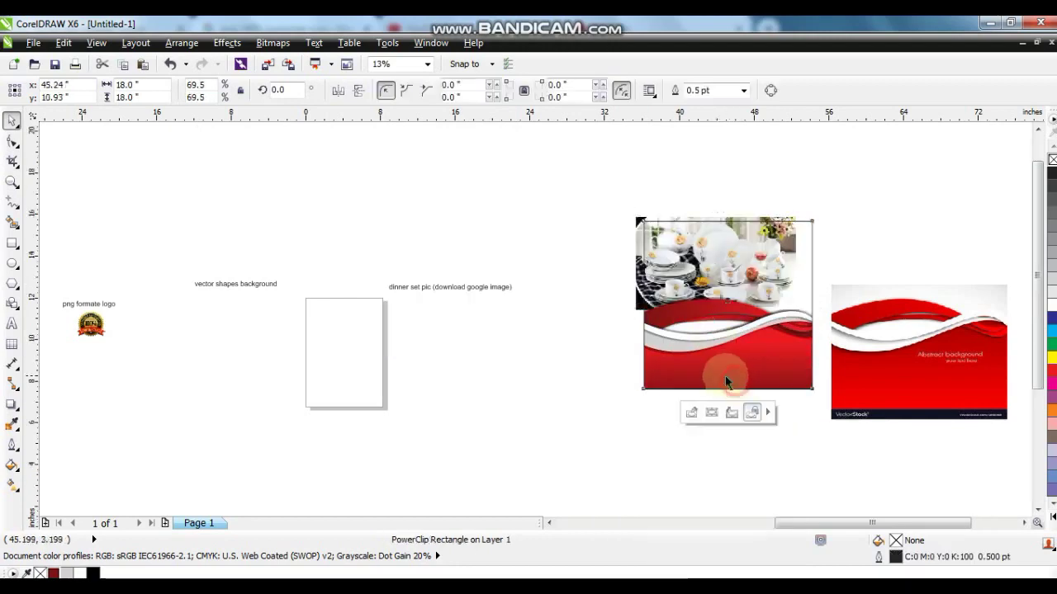
{"action": "scroll", "coordinate": [725, 376], "scroll_direction": "up", "scroll_amount": 2}
Enlarge the dinner set photo to about 21.3 by 12.5 inches so it covers the square's upper part down to the waves
{"action": "left_click", "coordinate": [342, 200]}
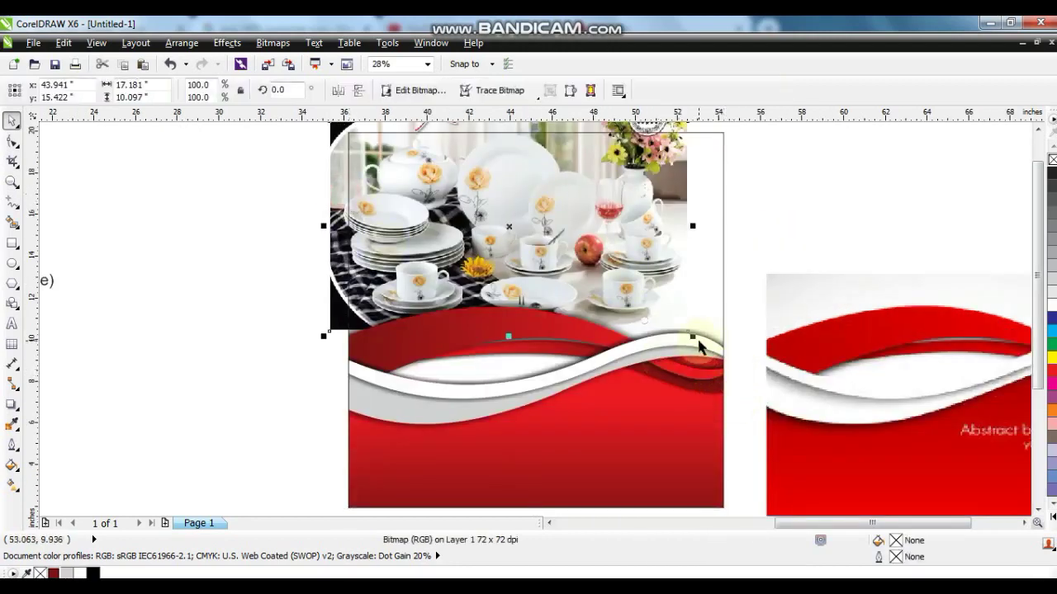
{"action": "left_click_drag", "start_coordinate": [694, 338], "coordinate": [739, 365]}
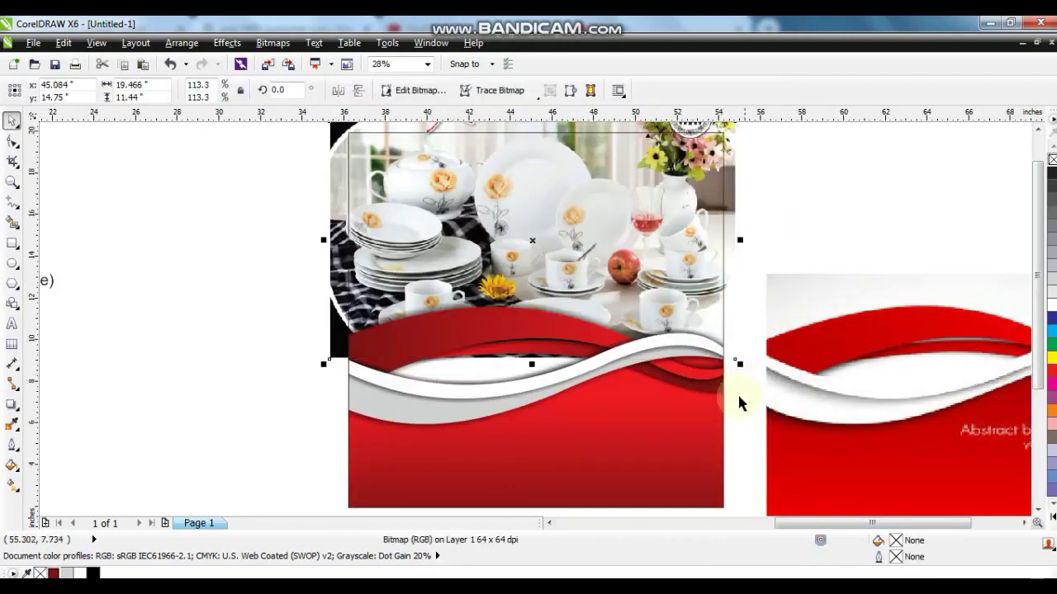
{"action": "left_click_drag", "start_coordinate": [698, 445], "coordinate": [724, 424]}
{"action": "left_click", "coordinate": [795, 255]}
{"action": "left_click", "coordinate": [736, 359]}
{"action": "left_click_drag", "start_coordinate": [743, 369], "coordinate": [781, 386]}
Adjust the dinner set photo's brightness to -26, contrast to 22 and intensity to 10
{"action": "left_click", "coordinate": [227, 42]}
{"action": "mouse_move", "coordinate": [246, 61]}
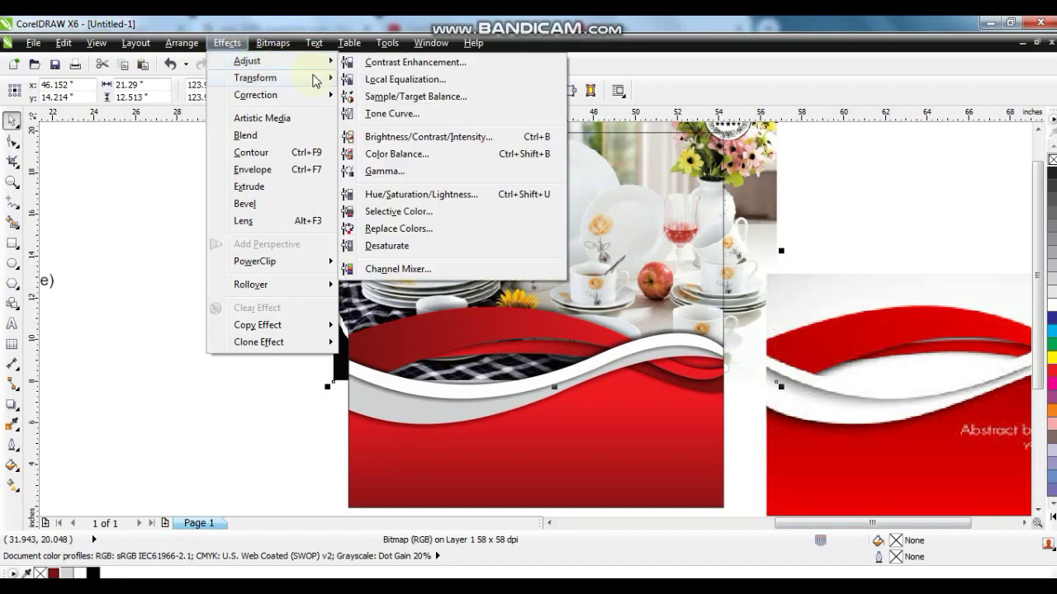
{"action": "left_click", "coordinate": [417, 137]}
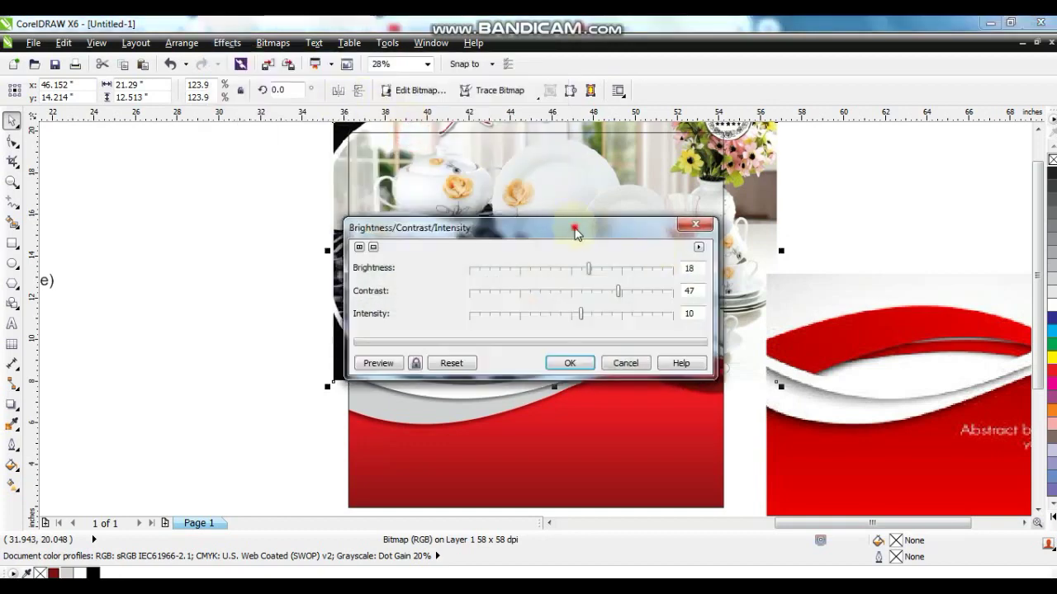
{"action": "left_click_drag", "start_coordinate": [573, 230], "coordinate": [832, 234]}
{"action": "left_click", "coordinate": [673, 369]}
{"action": "left_click_drag", "start_coordinate": [841, 273], "coordinate": [854, 302]}
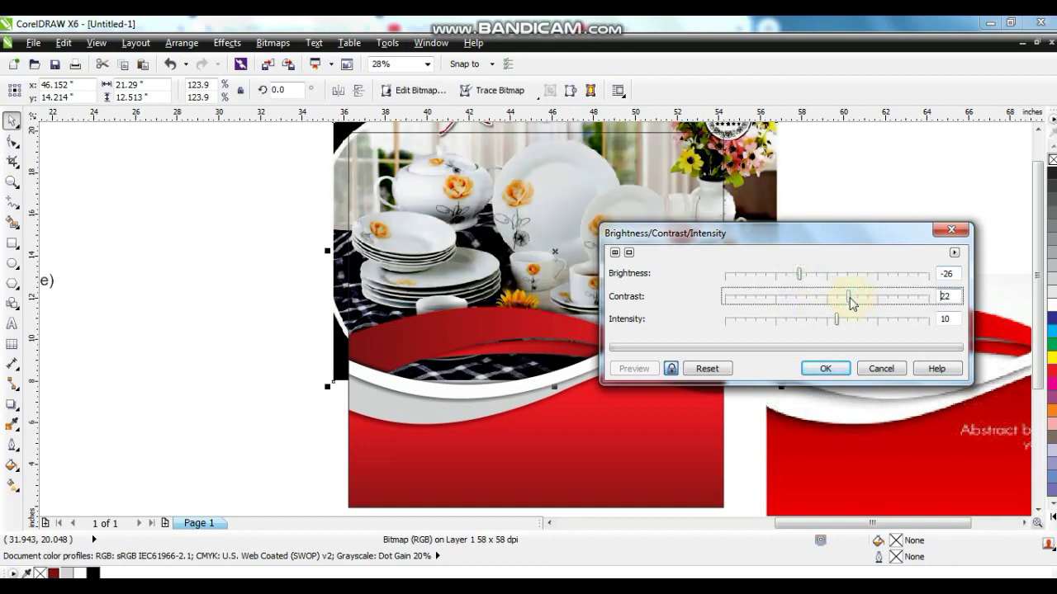
{"action": "left_click", "coordinate": [817, 367]}
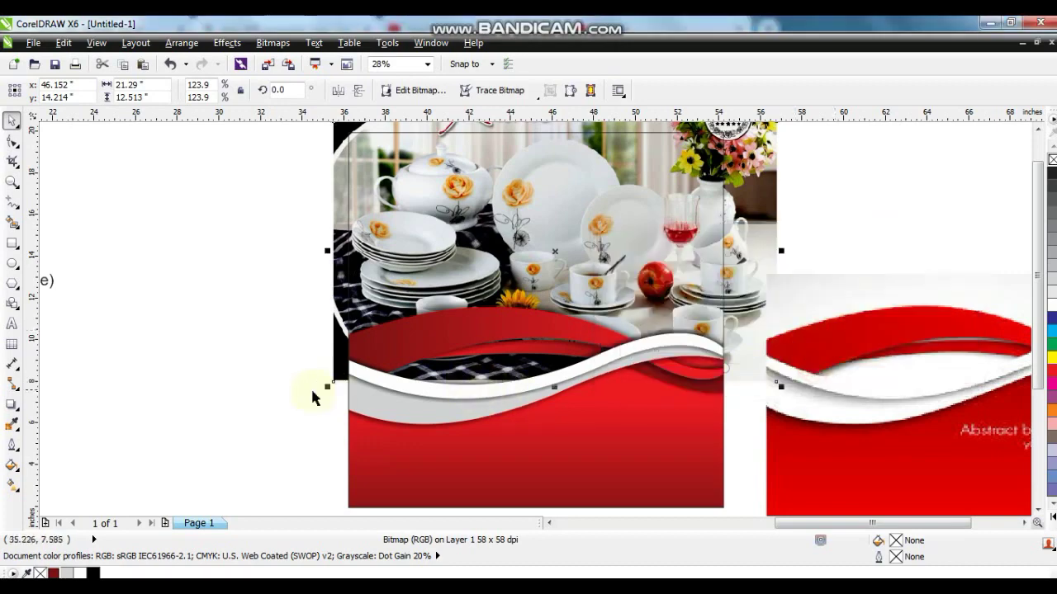
Enlarge the dinner set photo to about 21.9 by 12.9 inches and PowerClip it inside the 18 by 18 inch square
{"action": "left_click_drag", "start_coordinate": [326, 386], "coordinate": [314, 394]}
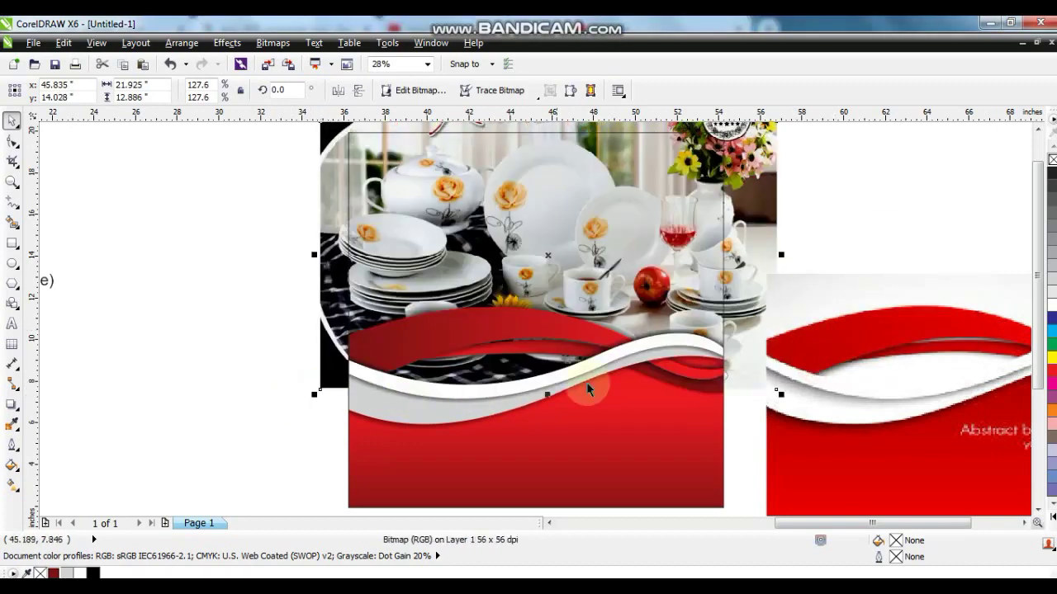
{"action": "left_click", "coordinate": [227, 42]}
{"action": "mouse_move", "coordinate": [306, 261]}
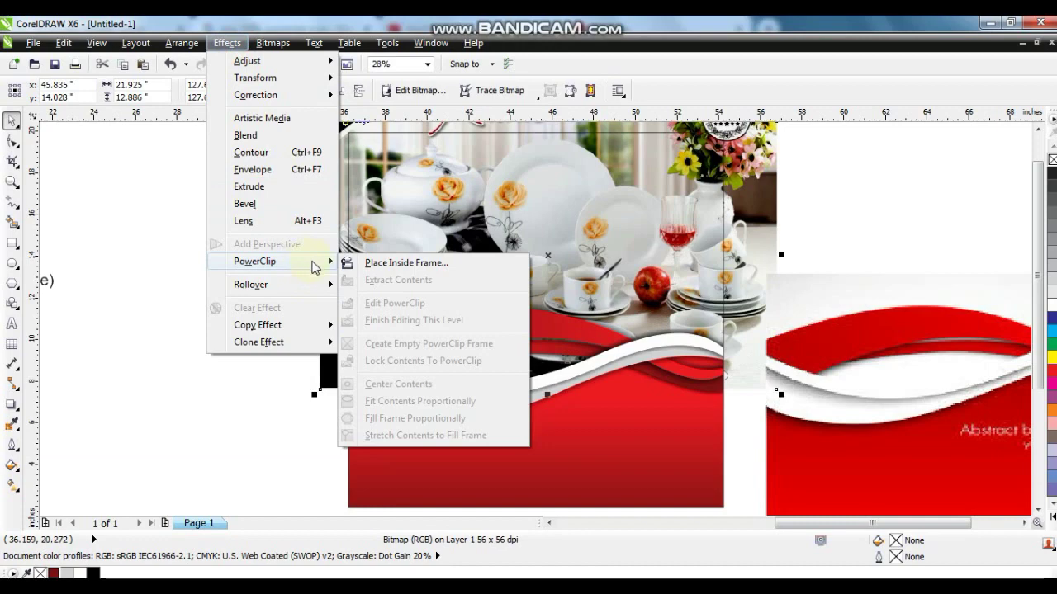
{"action": "left_click", "coordinate": [372, 263]}
{"action": "left_click", "coordinate": [414, 307]}
Edit the square's PowerClip contents, send the dinner set photo behind the waves, and finish editing
{"action": "right_click", "coordinate": [439, 312]}
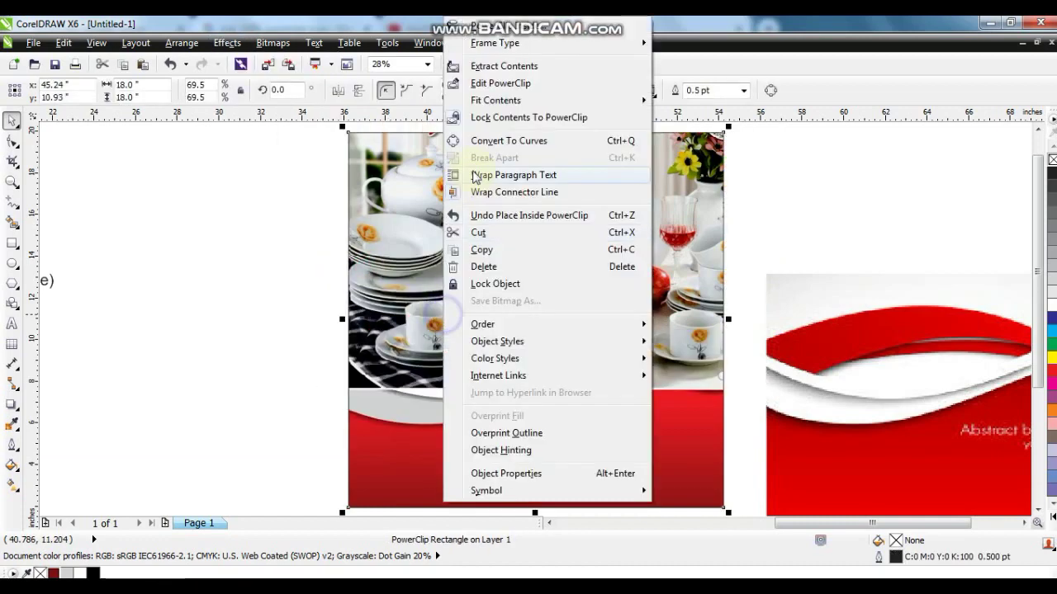
{"action": "left_click", "coordinate": [479, 84]}
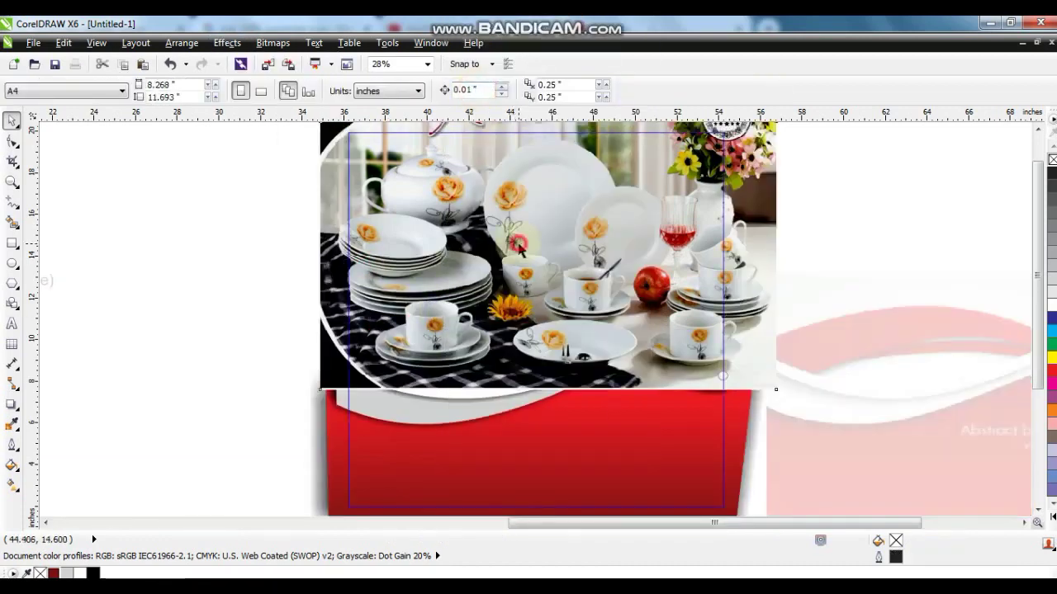
{"action": "left_click", "coordinate": [516, 242]}
{"action": "key", "text": "shift+Page_Down"}
{"action": "right_click", "coordinate": [516, 242]}
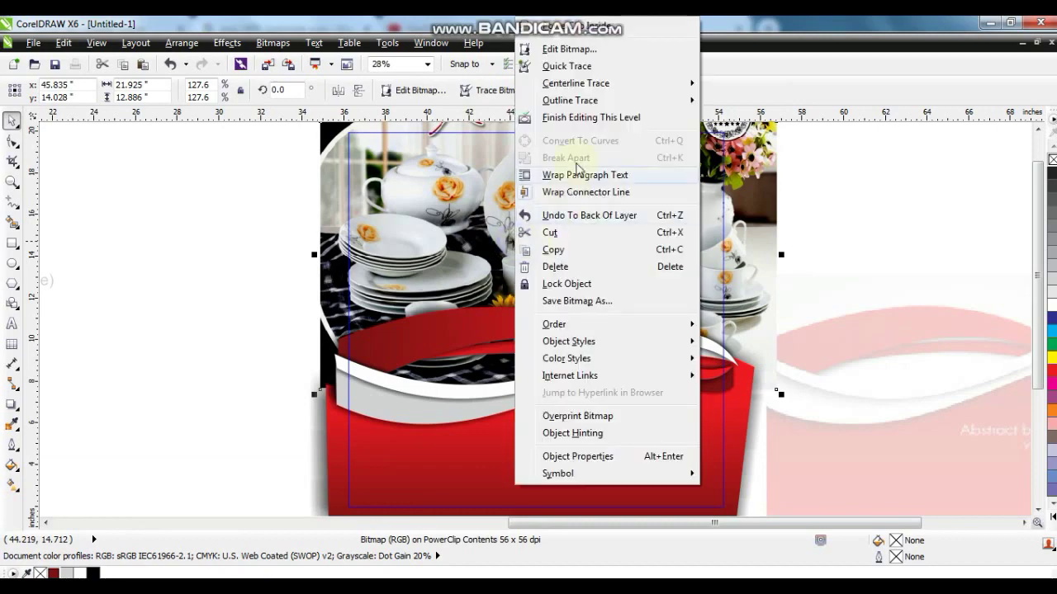
{"action": "left_click", "coordinate": [578, 117]}
{"action": "left_click", "coordinate": [247, 291]}
Delete the red wave reference image beside the square and move the square artwork closer to the page
{"action": "scroll", "coordinate": [247, 291], "scroll_direction": "down", "scroll_amount": 2}
{"action": "left_click", "coordinate": [718, 417]}
{"action": "key", "text": "Delete"}
{"action": "left_click_drag", "start_coordinate": [690, 463], "coordinate": [379, 246]}
{"action": "left_click_drag", "start_coordinate": [509, 302], "coordinate": [389, 302]}
Delete the leftover caption texts around the page, including "png formate logo"
{"action": "left_click", "coordinate": [281, 340]}
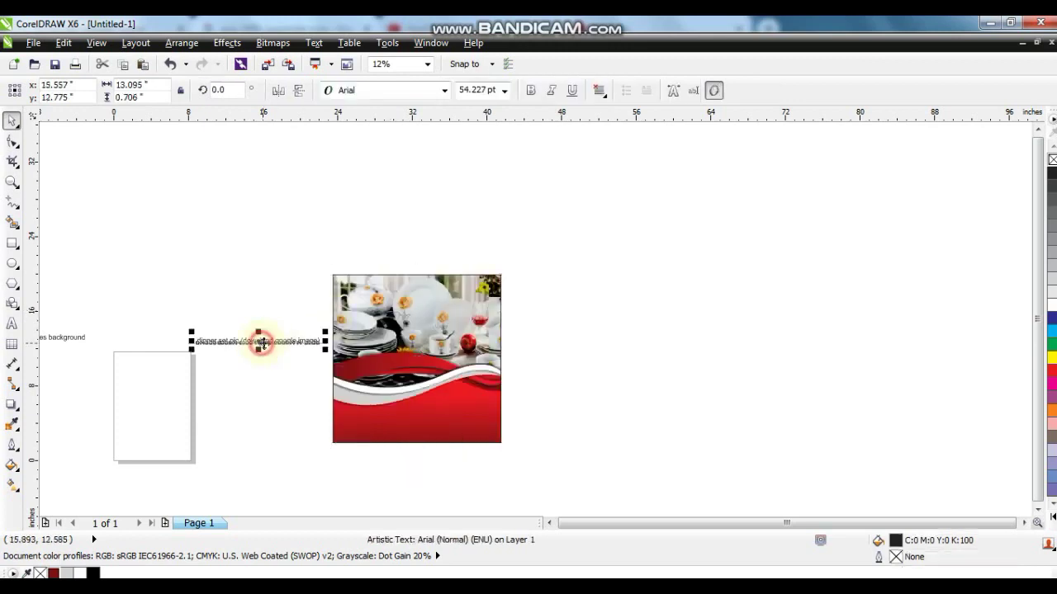
{"action": "key", "text": "Delete"}
{"action": "scroll", "coordinate": [335, 351], "scroll_direction": "up", "scroll_amount": 1}
{"action": "left_click", "coordinate": [285, 291]}
{"action": "key", "text": "Delete"}
{"action": "left_click", "coordinate": [104, 318]}
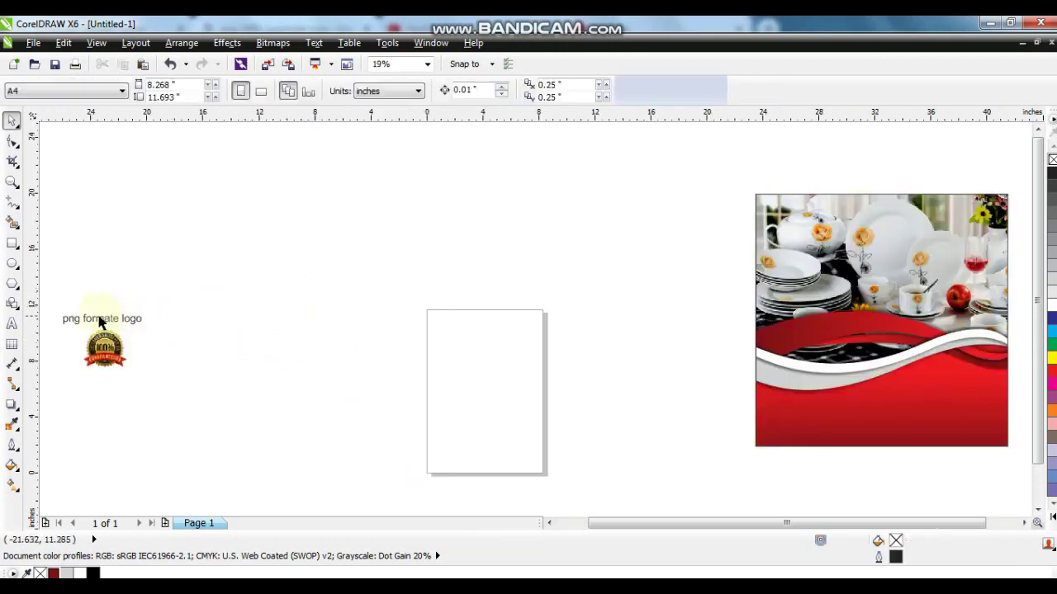
{"action": "key", "text": "Delete"}
Place the 100% guaranteed badge over the right part of the waves on the square and enlarge it
{"action": "left_click_drag", "start_coordinate": [105, 349], "coordinate": [857, 357]}
{"action": "left_click_drag", "start_coordinate": [797, 361], "coordinate": [917, 410]}
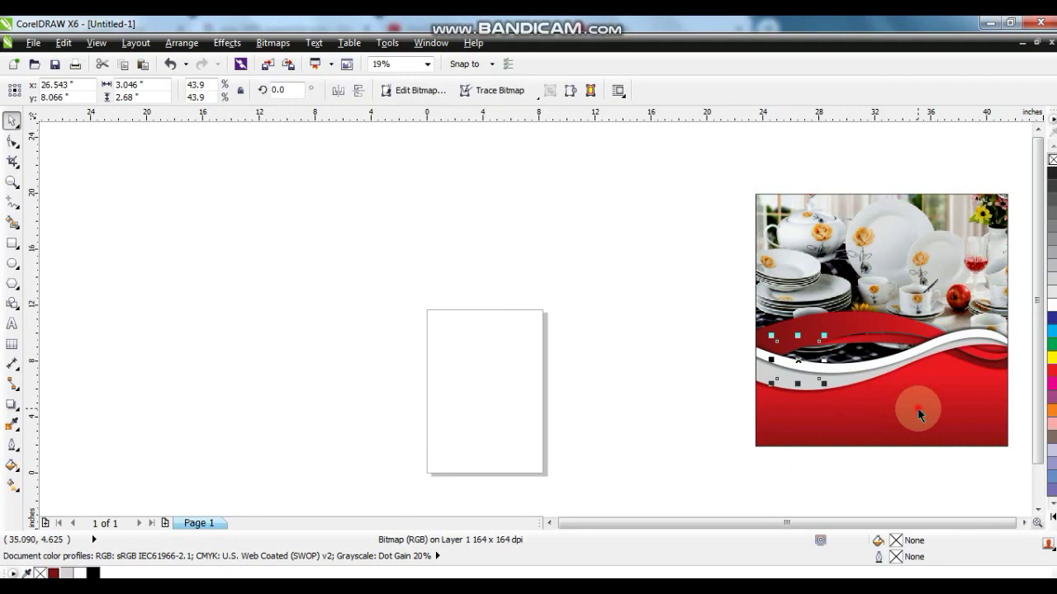
{"action": "key", "text": "shift+F2"}
{"action": "key", "text": "ctrl+v"}
{"action": "left_click_drag", "start_coordinate": [411, 379], "coordinate": [690, 308]}
{"action": "left_click_drag", "start_coordinate": [644, 350], "coordinate": [637, 351]}
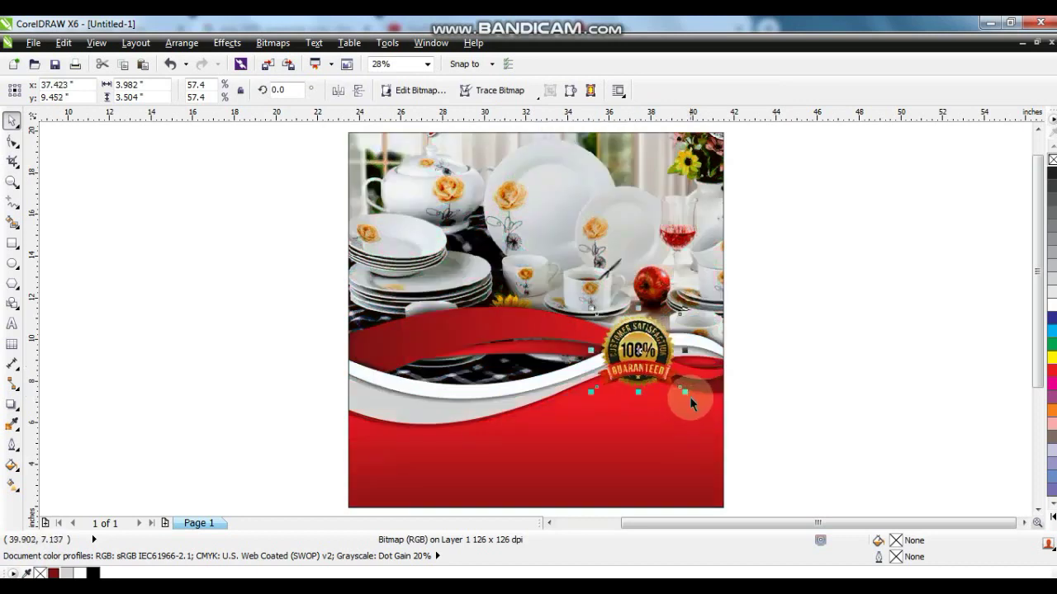
{"action": "left_click_drag", "start_coordinate": [683, 391], "coordinate": [687, 414]}
{"action": "left_click_drag", "start_coordinate": [649, 372], "coordinate": [630, 369]}
{"action": "left_click", "coordinate": [653, 413]}
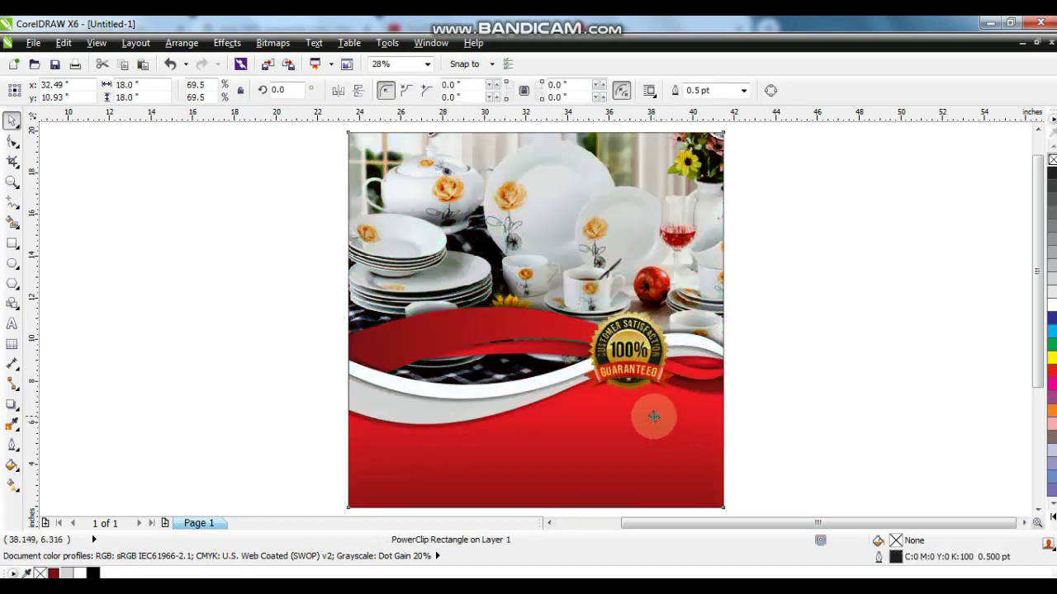
{"action": "key", "text": "Escape"}
Add the artistic text WORLD in the blank area beside the square, enlarge it and set its font to Aurora
{"action": "left_click", "coordinate": [11, 325]}
{"action": "left_click", "coordinate": [114, 305]}
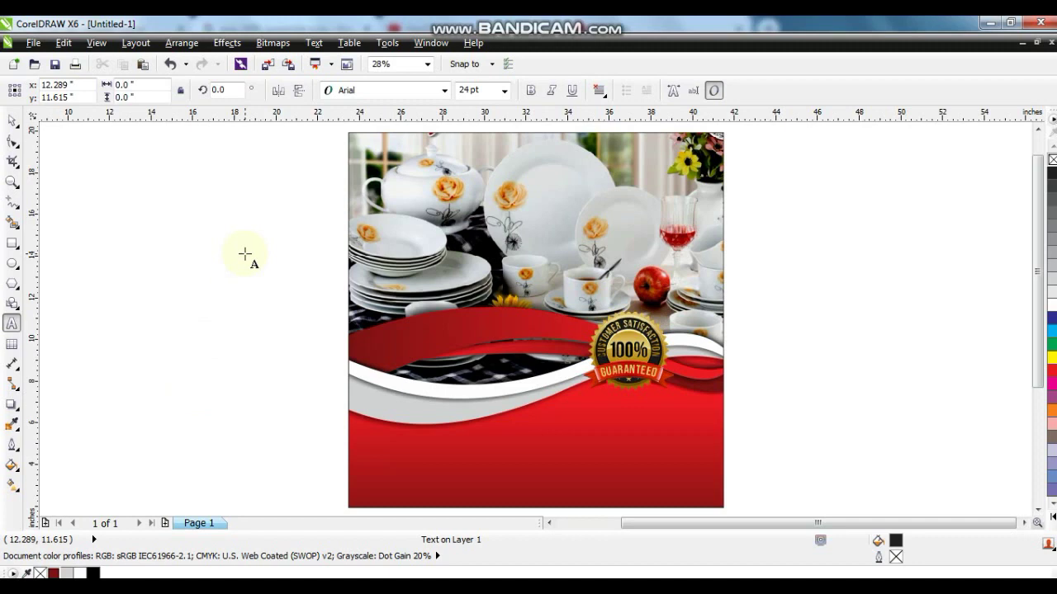
{"action": "type", "text": "wo"}
{"action": "left_click", "coordinate": [12, 121]}
{"action": "left_click", "coordinate": [444, 90]}
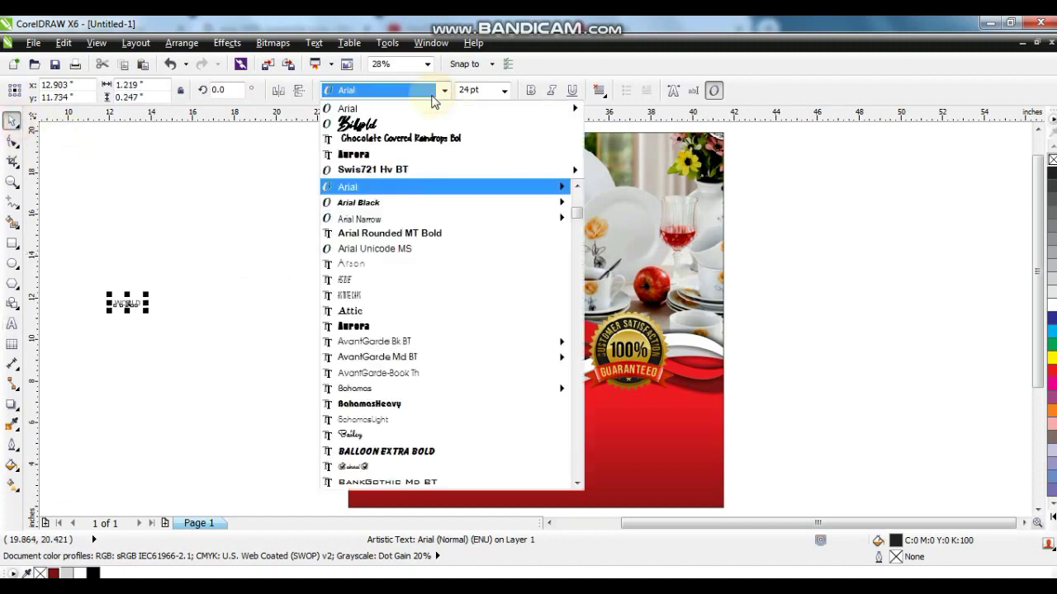
{"action": "left_click", "coordinate": [399, 122]}
{"action": "left_click_drag", "start_coordinate": [163, 316], "coordinate": [280, 380]}
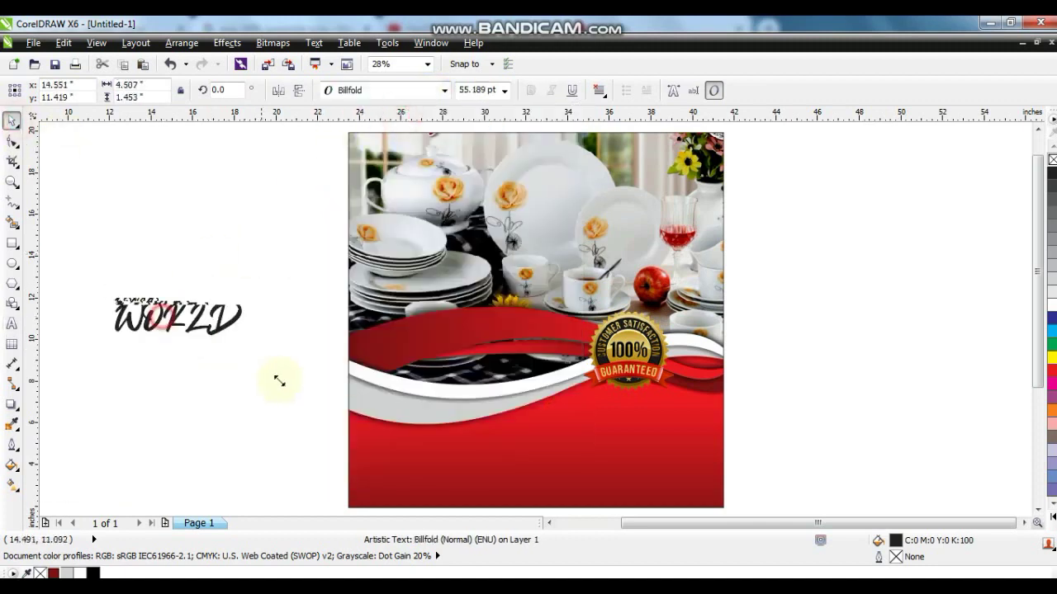
{"action": "left_click", "coordinate": [444, 90]}
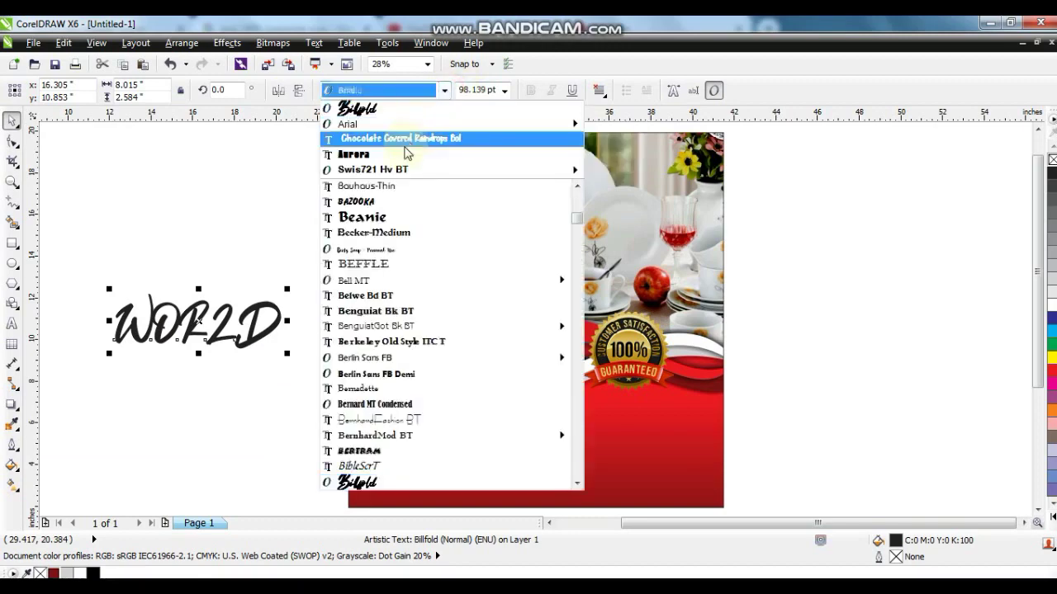
{"action": "left_click", "coordinate": [404, 152]}
Place WORLD on the lower left of the red area at about 7.8 by 2.4 inches and fill it white
{"action": "left_click_drag", "start_coordinate": [193, 341], "coordinate": [472, 470]}
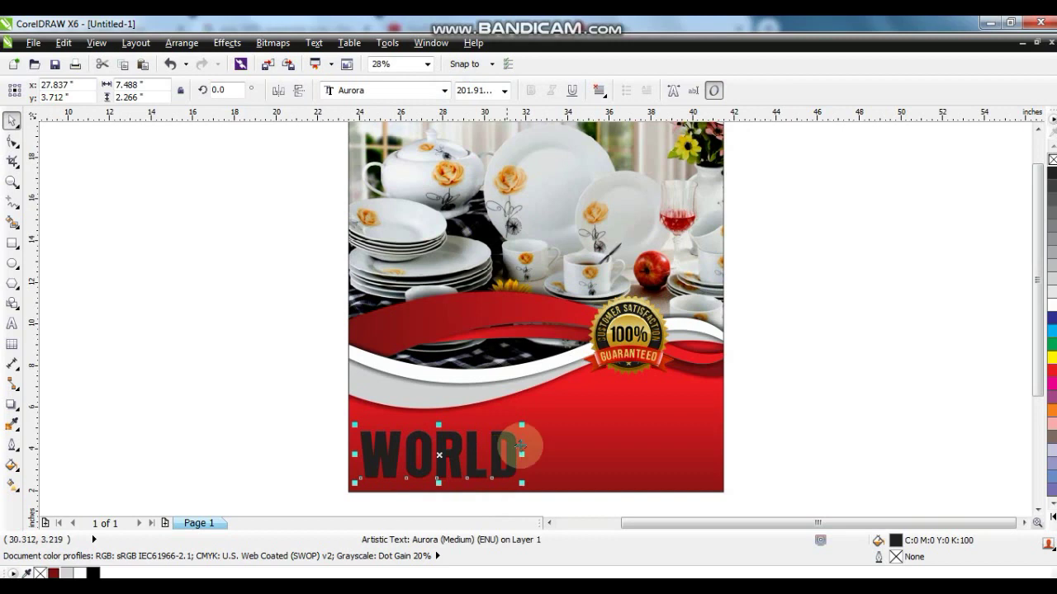
{"action": "mouse_move", "coordinate": [519, 424]}
{"action": "left_mouse_down"}
{"action": "mouse_move", "coordinate": [540, 420]}
{"action": "mouse_move", "coordinate": [527, 424]}
{"action": "left_mouse_up"}
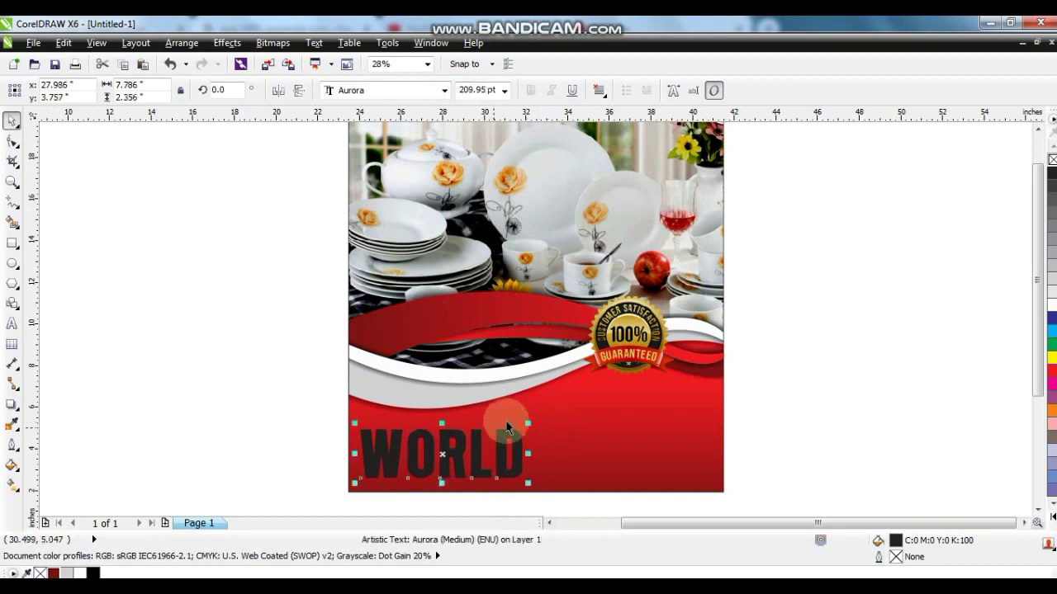
{"action": "left_click", "coordinate": [1051, 304]}
{"action": "left_click_drag", "start_coordinate": [453, 437], "coordinate": [458, 435]}
{"action": "left_click", "coordinate": [298, 371]}
Reduce the WORLD text to about 6.7 by 2.0 inches
{"action": "left_click", "coordinate": [630, 453]}
{"action": "scroll", "coordinate": [630, 454], "scroll_direction": "up", "scroll_amount": 1}
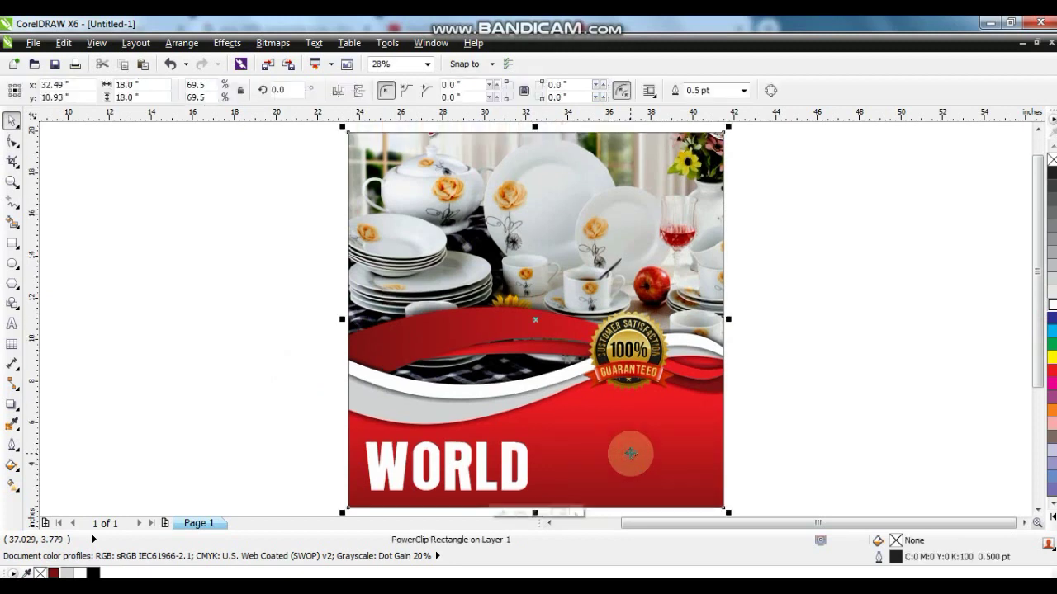
{"action": "key", "text": "Escape"}
{"action": "left_click", "coordinate": [486, 448]}
{"action": "left_click_drag", "start_coordinate": [533, 496], "coordinate": [510, 489]}
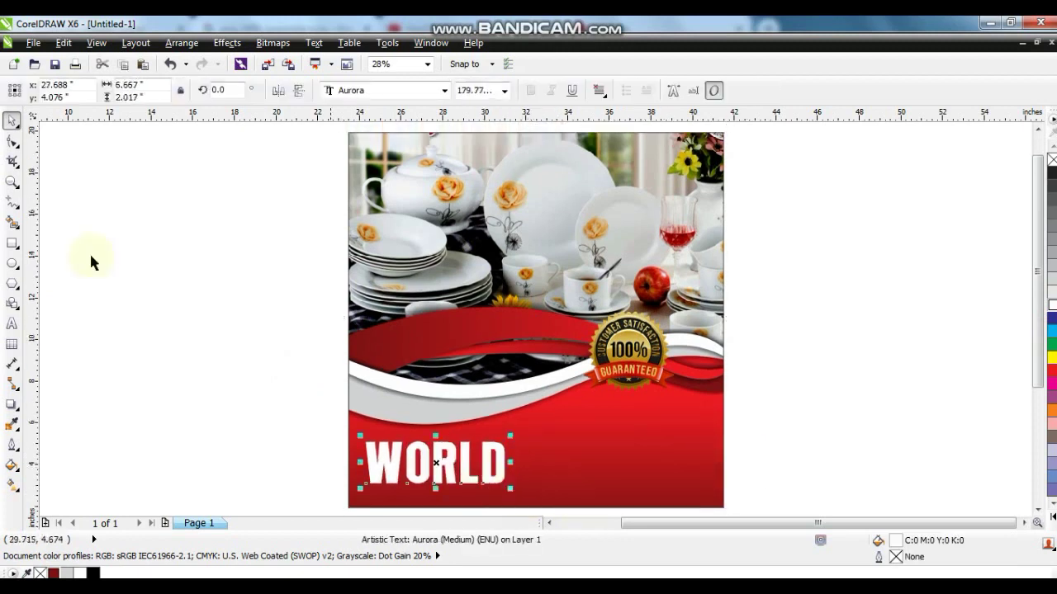
Extend the heading to WORLD CHOICE and scale it down to about 10.2 by 1.5 inches
{"action": "left_click", "coordinate": [12, 183]}
{"action": "left_click", "coordinate": [297, 371]}
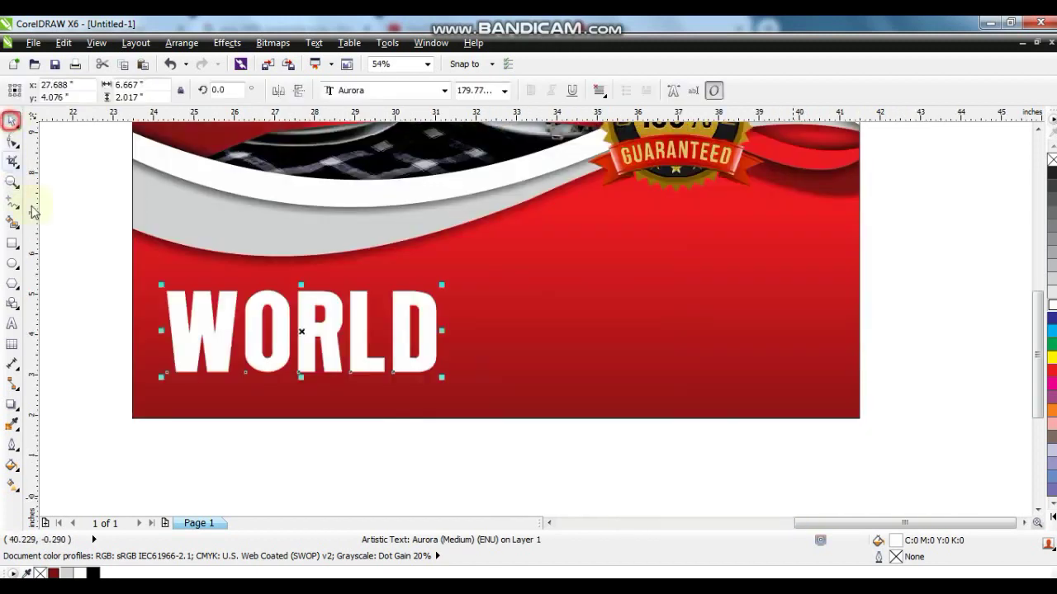
{"action": "left_click", "coordinate": [13, 325]}
{"action": "type", "text": "CHOICE"}
{"action": "left_click", "coordinate": [13, 123]}
{"action": "left_click_drag", "start_coordinate": [739, 377], "coordinate": [577, 377]}
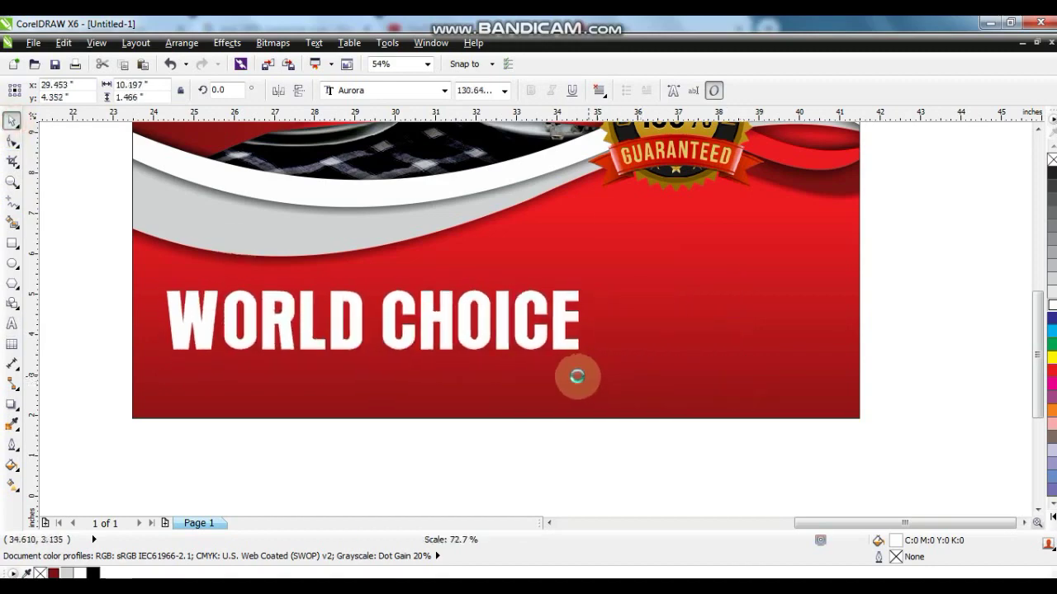
Place a smaller copy of the heading directly beneath it and change its text to KITCHEN DINNER SET COLLECTION
{"action": "left_click_drag", "start_coordinate": [435, 319], "coordinate": [312, 376]}
{"action": "left_click", "coordinate": [13, 324]}
{"action": "key", "text": "ctrl+a"}
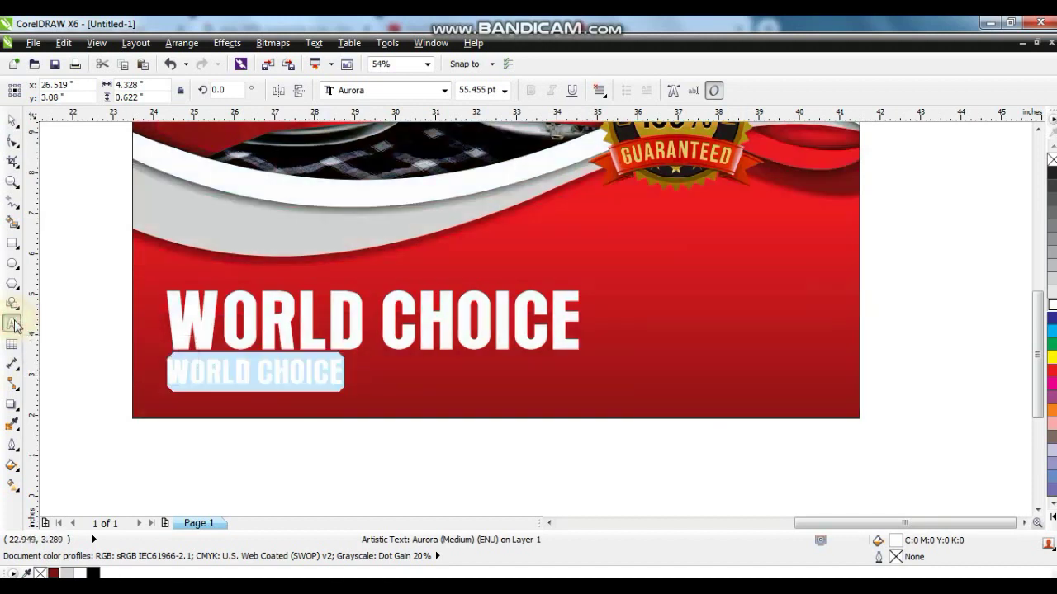
{"action": "type", "text": "KITCHEN "}
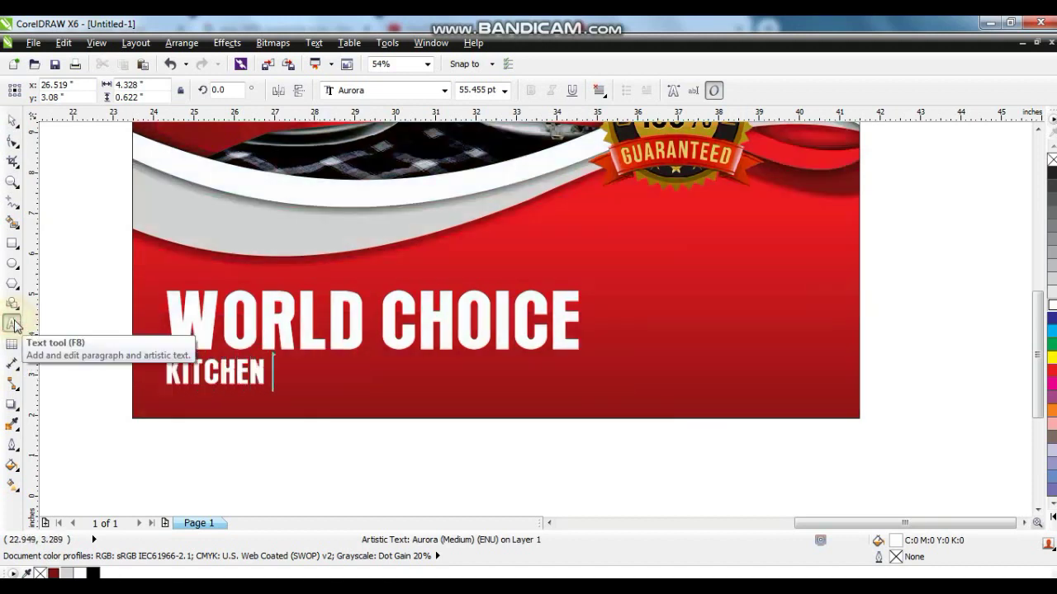
{"action": "type", "text": "DINNER SET"}
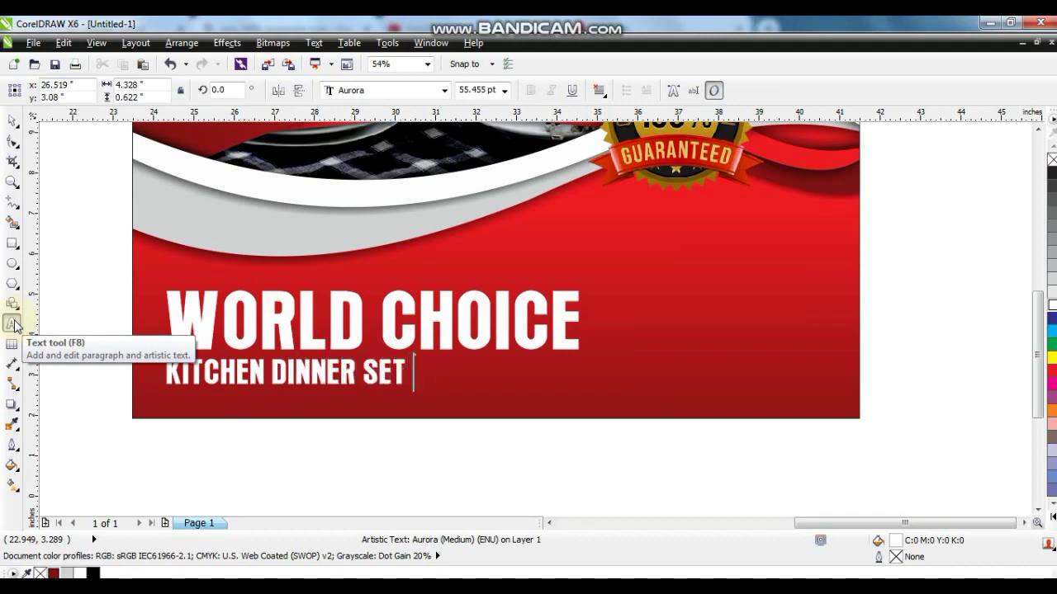
{"action": "type", "text": " COLLECTI"}
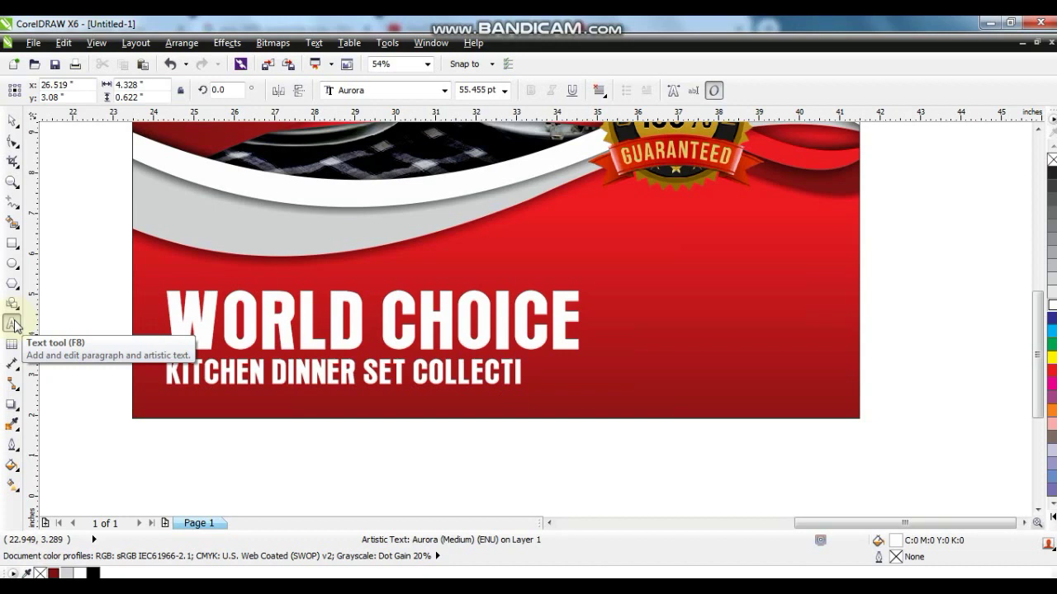
{"action": "type", "text": "ON"}
{"action": "left_click", "coordinate": [12, 121]}
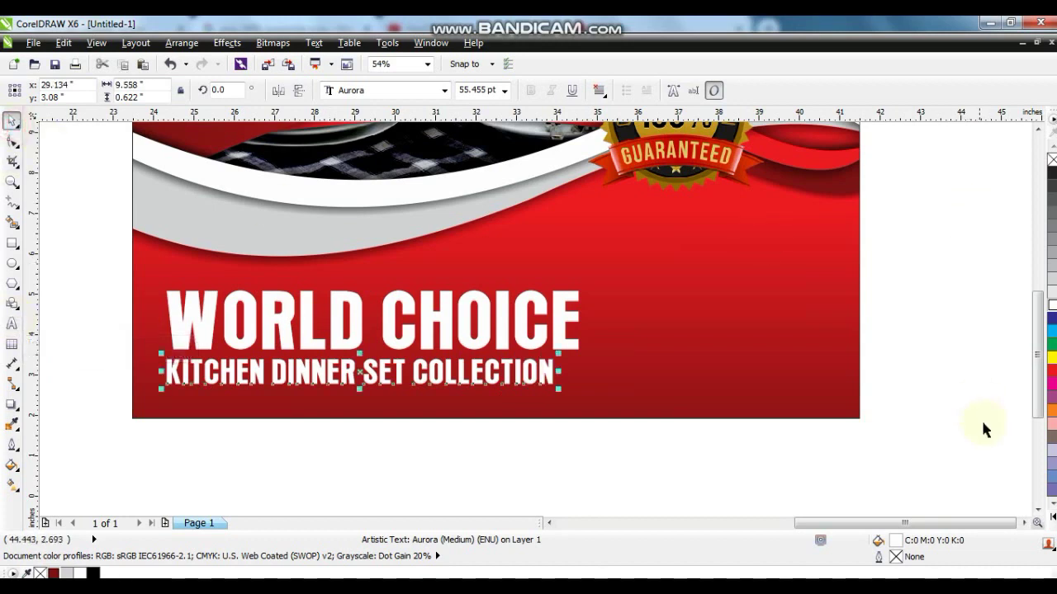
Fill the KITCHEN DINNER SET COLLECTION line black and centre it under WORLD CHOICE
{"action": "left_click", "coordinate": [1051, 519]}
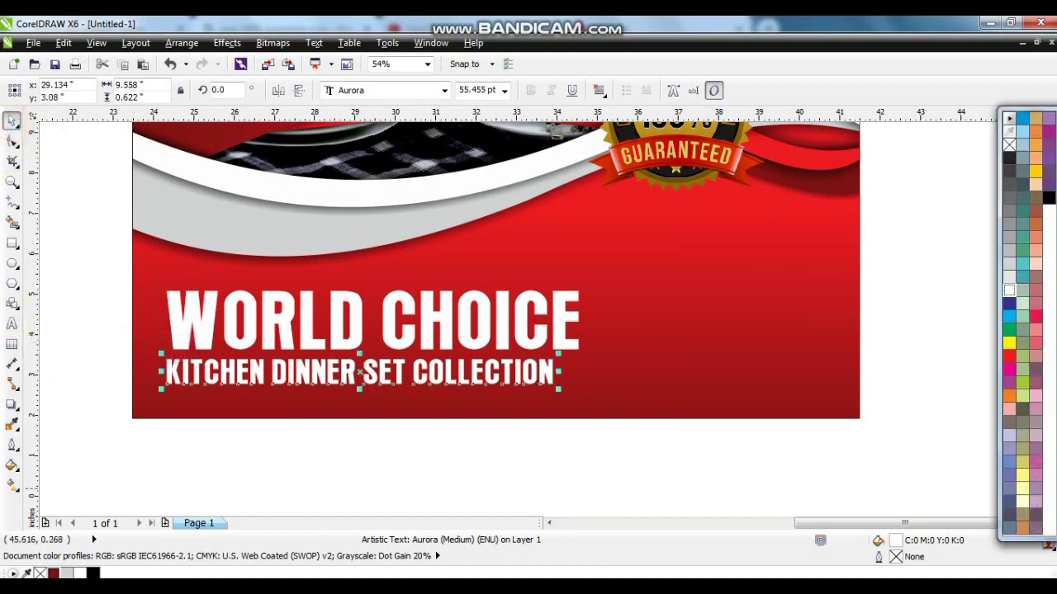
{"action": "left_click", "coordinate": [1048, 196]}
{"action": "left_click", "coordinate": [452, 326], "text": "shift"}
{"action": "left_click", "coordinate": [528, 383]}
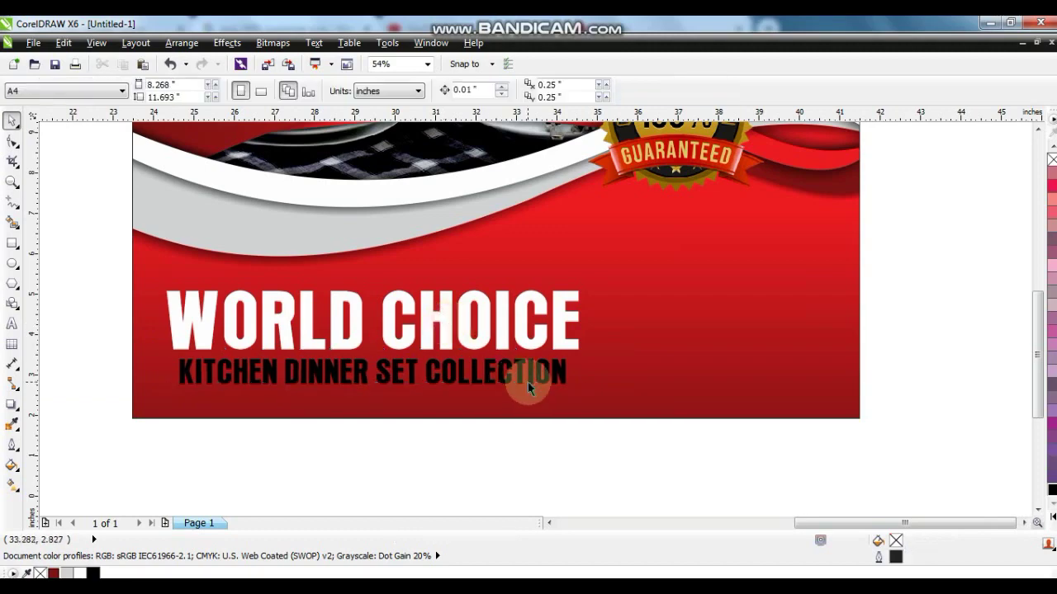
Match the tagline's width to WORLD CHOICE and place a copy about 6 inches wide to the right of the heading
{"action": "left_click", "coordinate": [578, 377]}
{"action": "left_click_drag", "start_coordinate": [574, 372], "coordinate": [844, 325]}
{"action": "left_click", "coordinate": [559, 341], "text": "shift"}
{"action": "left_click", "coordinate": [610, 437]}
Replace the copied line with the list 6 PLATES, 6 TEA CUP, 6 SPOON, 6 FORK and shift it slightly right
{"action": "left_click", "coordinate": [10, 324]}
{"action": "key", "text": "ctrl+a"}
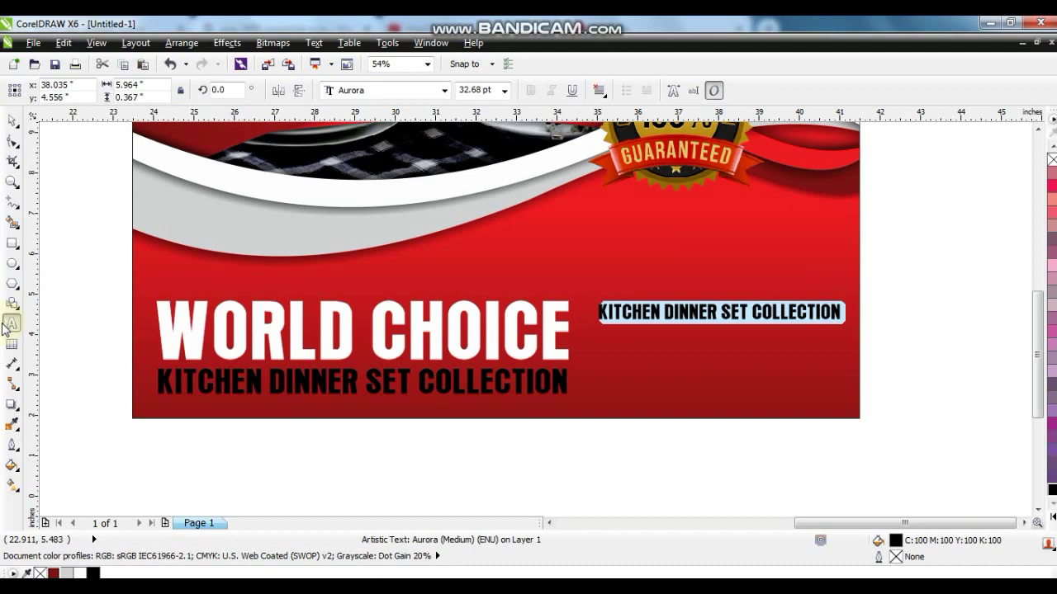
{"action": "type", "text": "6 FORK"}
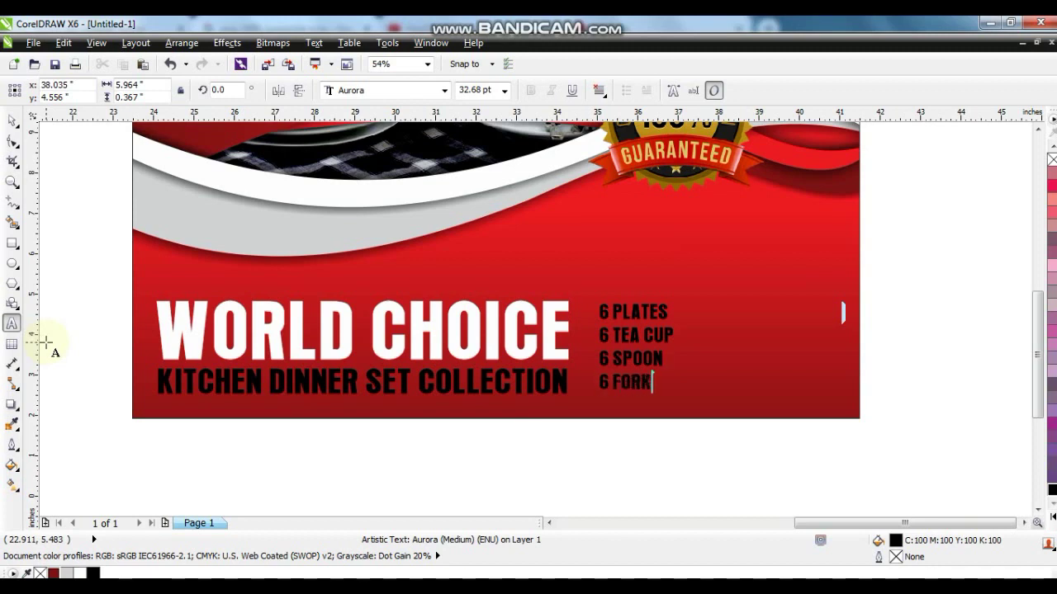
{"action": "left_click", "coordinate": [13, 120]}
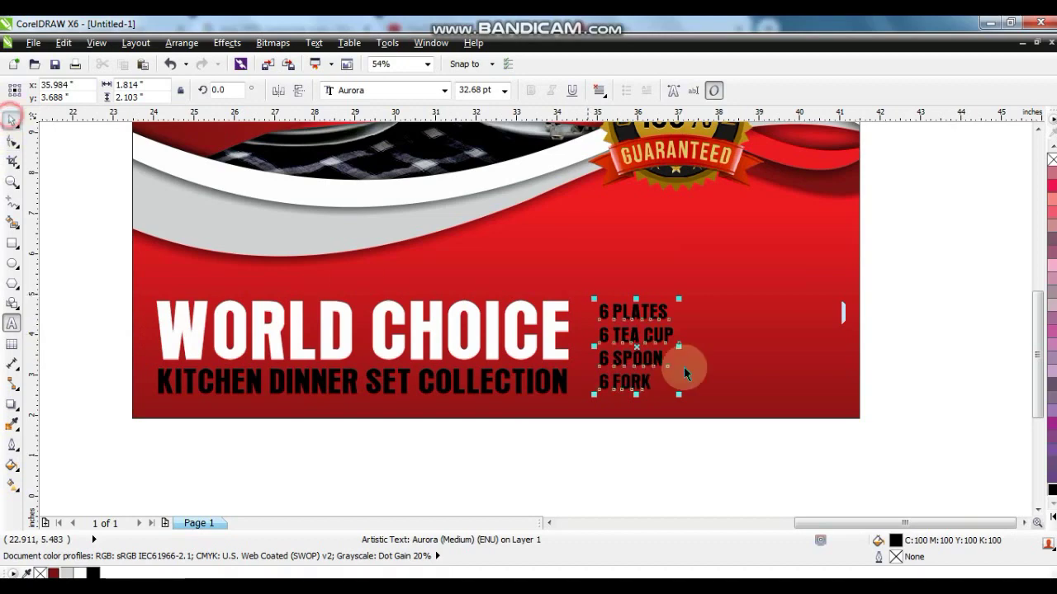
{"action": "left_click_drag", "start_coordinate": [649, 341], "coordinate": [658, 341]}
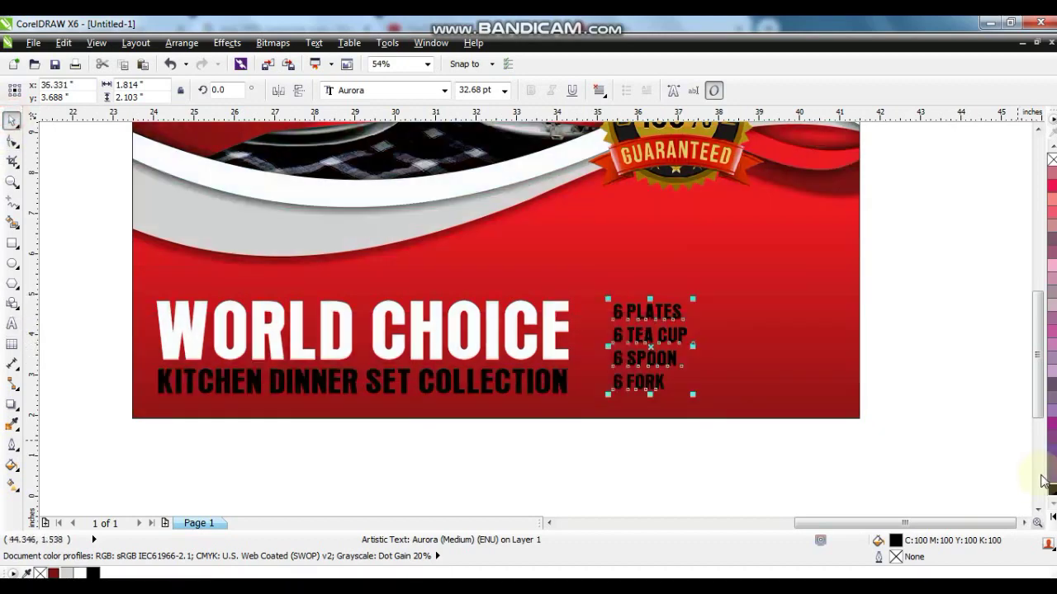
Fill the item list white and move it closer to the poster's right edge
{"action": "left_click", "coordinate": [1051, 515]}
{"action": "left_click", "coordinate": [1009, 292]}
{"action": "left_click", "coordinate": [837, 292]}
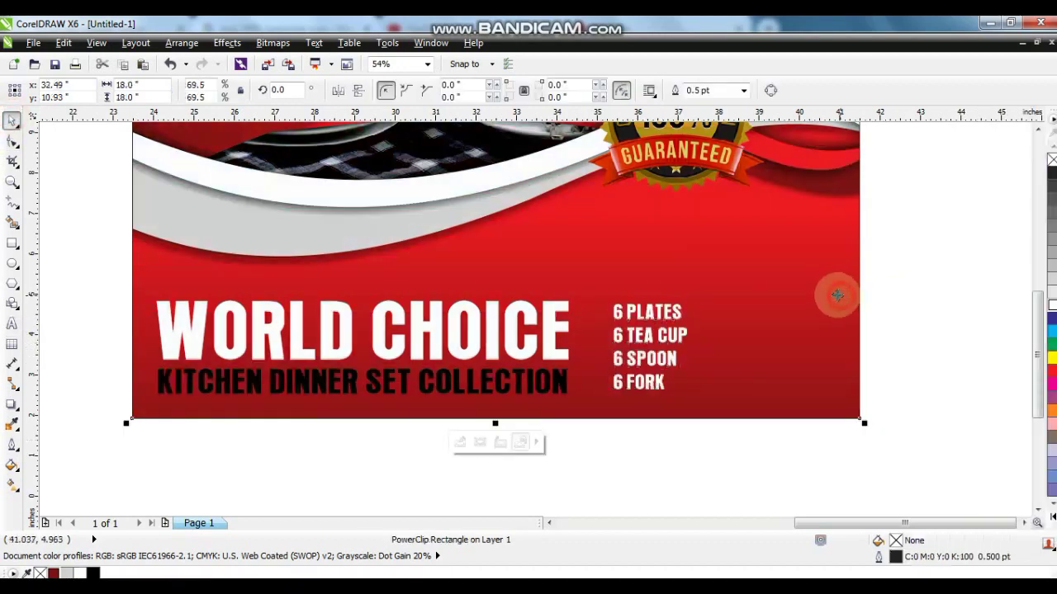
{"action": "key", "text": "shift+F4"}
{"action": "left_click", "coordinate": [899, 410]}
{"action": "left_click", "coordinate": [642, 451]}
{"action": "left_click_drag", "start_coordinate": [642, 456], "coordinate": [704, 456]}
Shift the WORLD CHOICE heading and its tagline together slightly right
{"action": "left_click", "coordinate": [322, 431]}
{"action": "left_click_drag", "start_coordinate": [322, 431], "coordinate": [609, 507]}
{"action": "left_click_drag", "start_coordinate": [578, 444], "coordinate": [607, 439]}
{"action": "left_click", "coordinate": [607, 440]}
{"action": "left_click", "coordinate": [95, 266]}
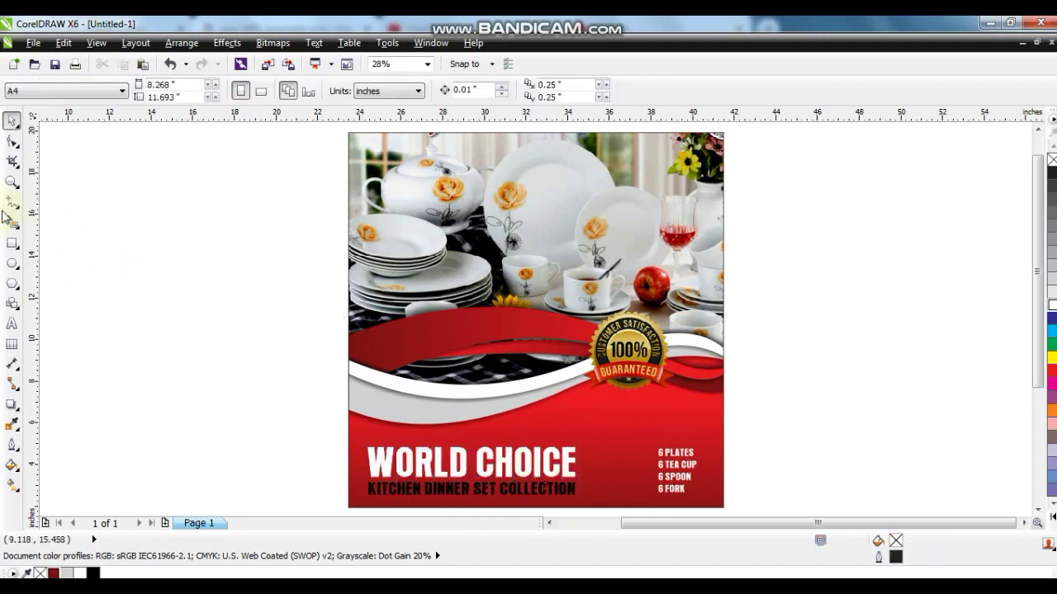
Draw a straight-sided freehand triangle about 13 inches wide over the photo's upper-left corner, overlapping the poster's edges
{"action": "left_click", "coordinate": [12, 201]}
{"action": "left_click", "coordinate": [602, 132]}
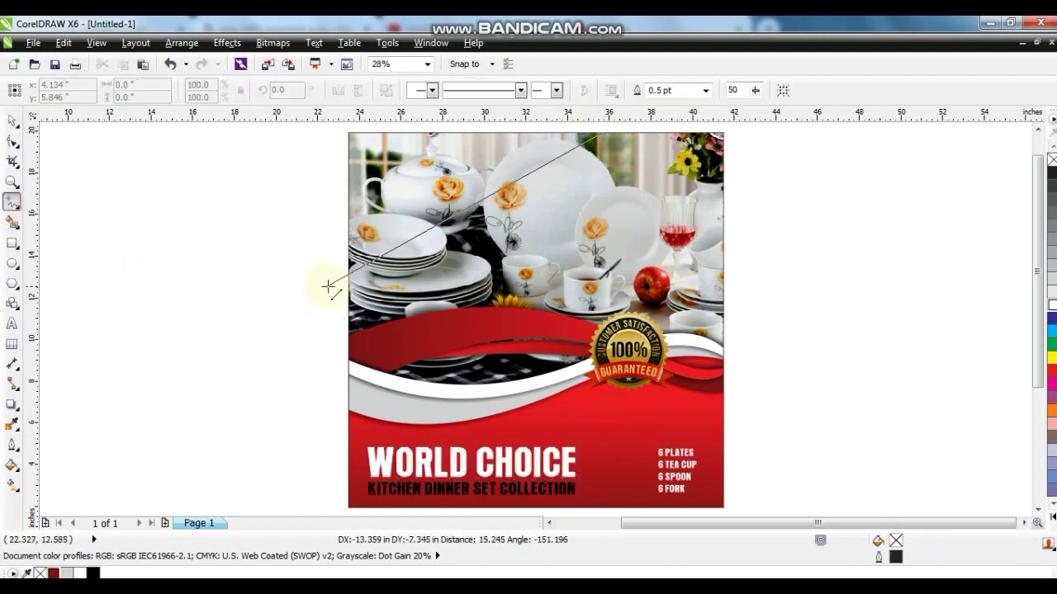
{"action": "left_click", "coordinate": [328, 284]}
{"action": "left_click", "coordinate": [339, 144]}
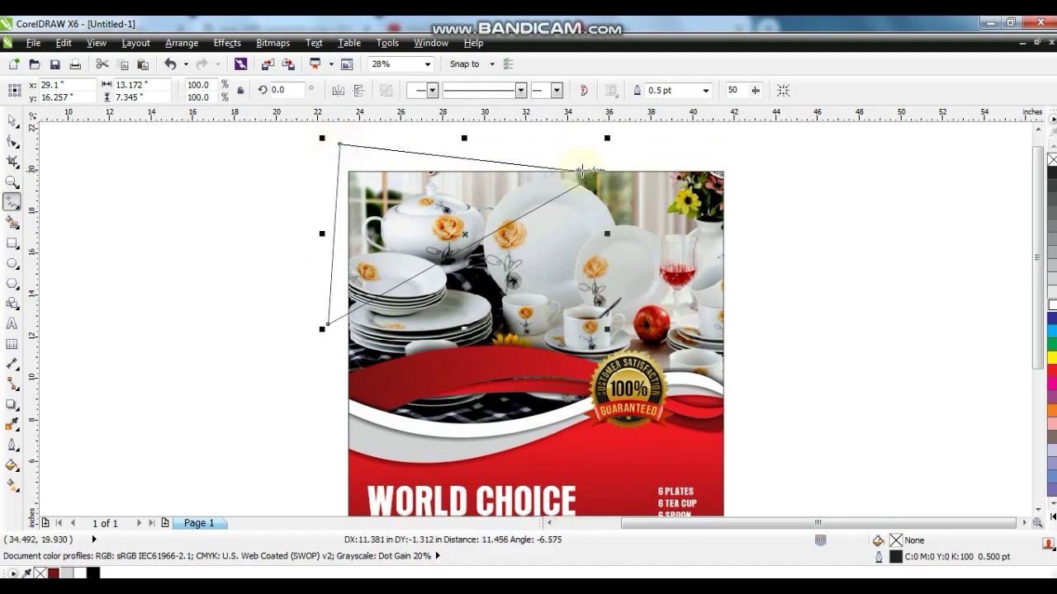
{"action": "left_click", "coordinate": [603, 172]}
Bend the triangle's diagonal edge into a smooth S-shaped curve and move its lower node slightly up and right
{"action": "left_click", "coordinate": [13, 141]}
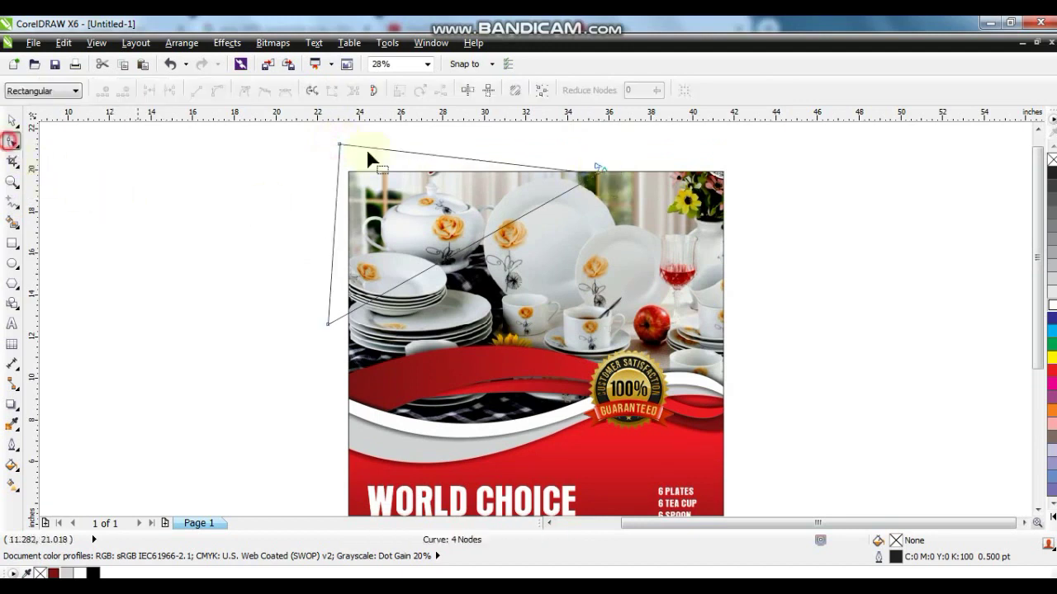
{"action": "left_click_drag", "start_coordinate": [658, 198], "coordinate": [658, 198]}
{"action": "left_click_drag", "start_coordinate": [351, 334], "coordinate": [248, 264]}
{"action": "left_click_drag", "start_coordinate": [420, 275], "coordinate": [529, 245]}
{"action": "left_click_drag", "start_coordinate": [329, 324], "coordinate": [336, 317]}
Fill the corner shape dark red (C29 M100 Y100 K39), join its open end nodes and remove the outline
{"action": "left_click", "coordinate": [13, 120]}
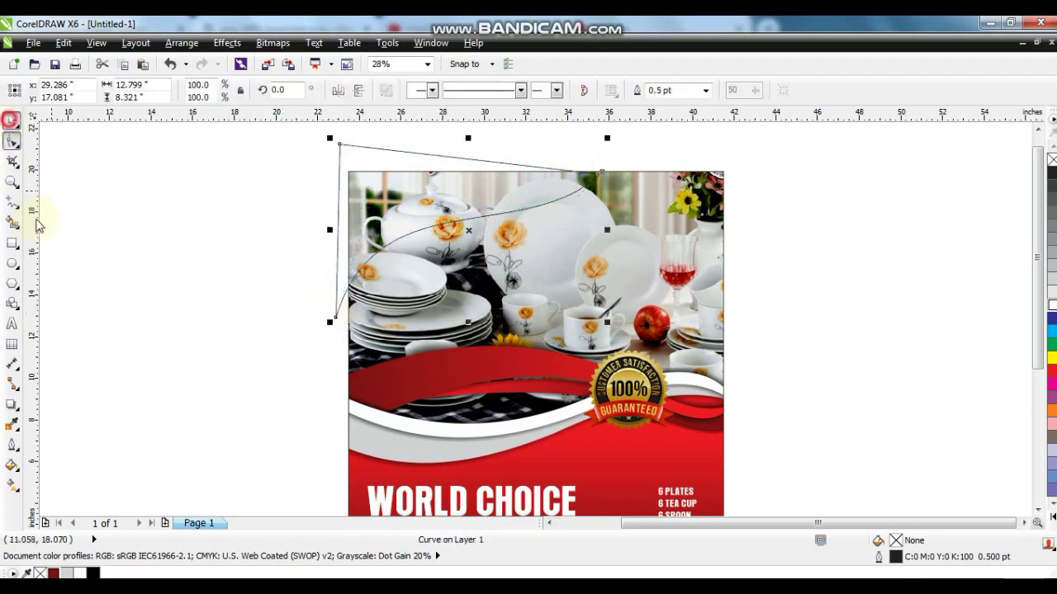
{"action": "left_click", "coordinate": [52, 573]}
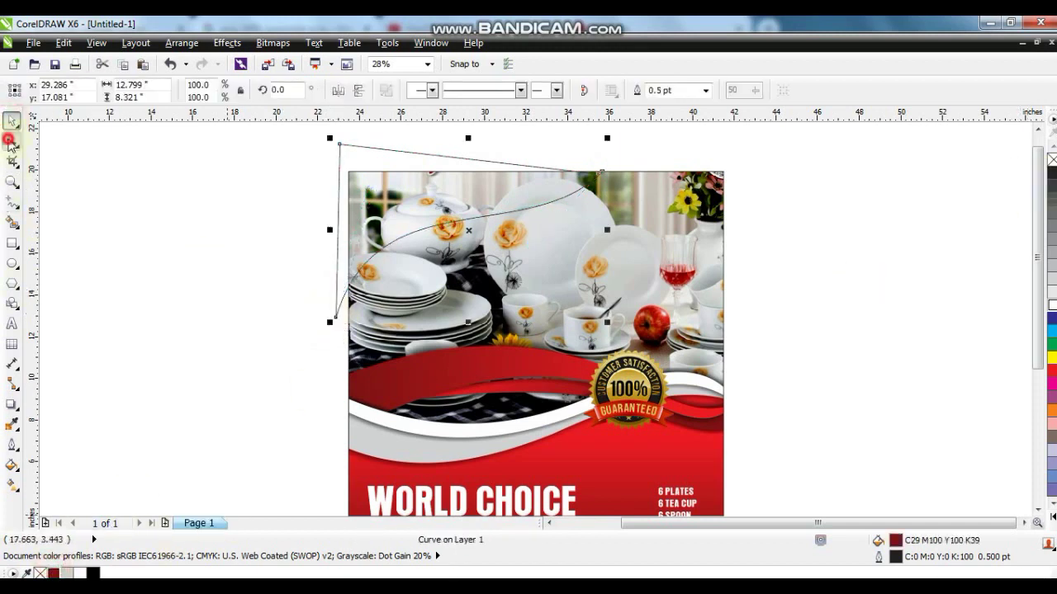
{"action": "left_click", "coordinate": [10, 142]}
{"action": "left_click", "coordinate": [599, 165]}
{"action": "left_click", "coordinate": [151, 91]}
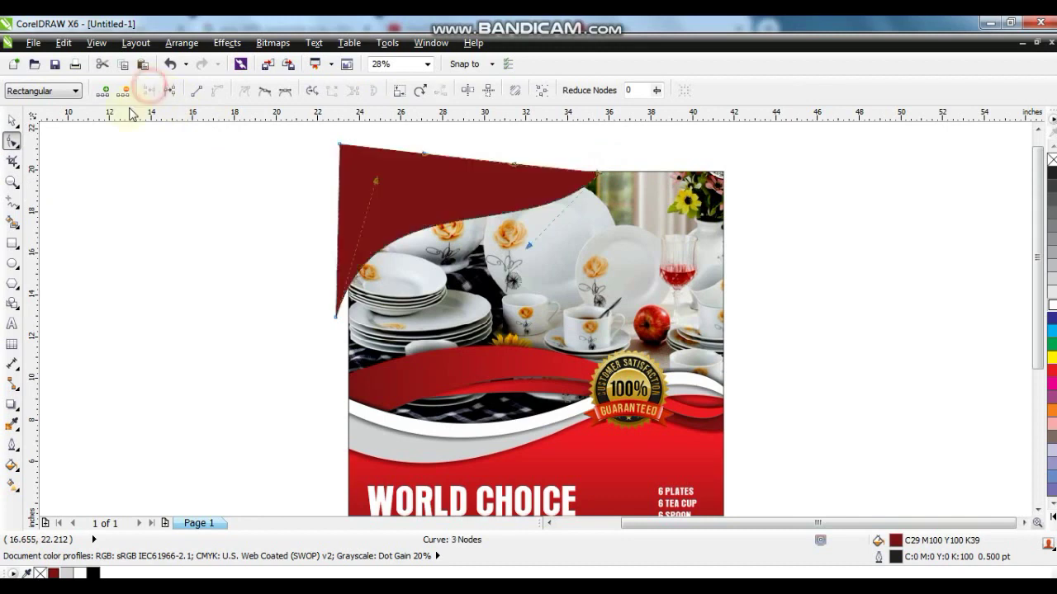
{"action": "left_click", "coordinate": [13, 120]}
{"action": "right_click", "coordinate": [1051, 159]}
Make a slightly skewed bright red copy of the corner shape and PowerClip both shapes into the poster frame
{"action": "left_click", "coordinate": [446, 198]}
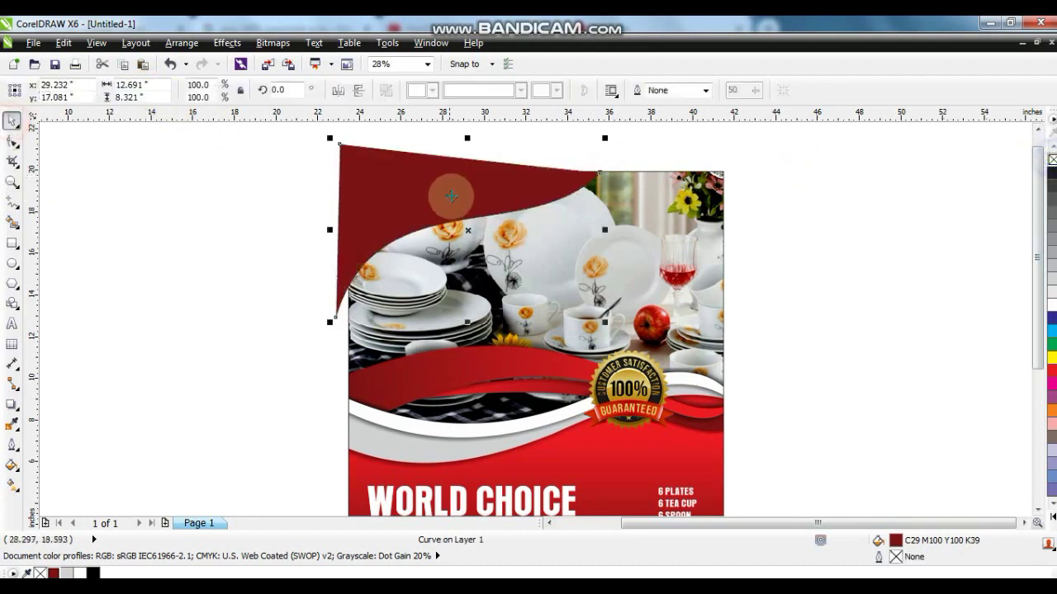
{"action": "left_click_drag", "start_coordinate": [605, 221], "coordinate": [606, 223]}
{"action": "left_click", "coordinate": [1051, 357]}
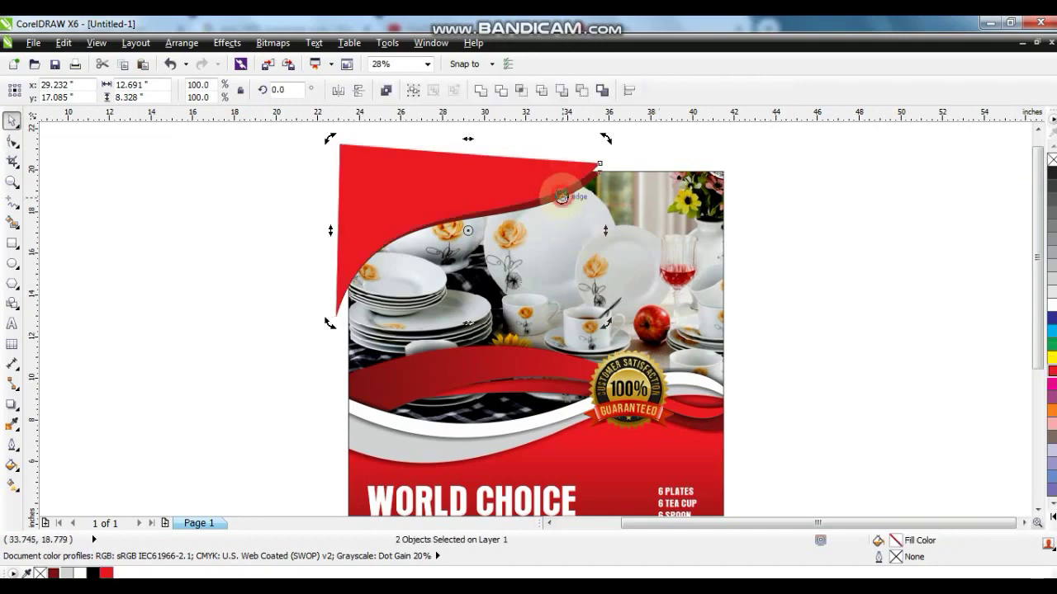
{"action": "right_click", "coordinate": [562, 197]}
{"action": "left_click", "coordinate": [608, 206]}
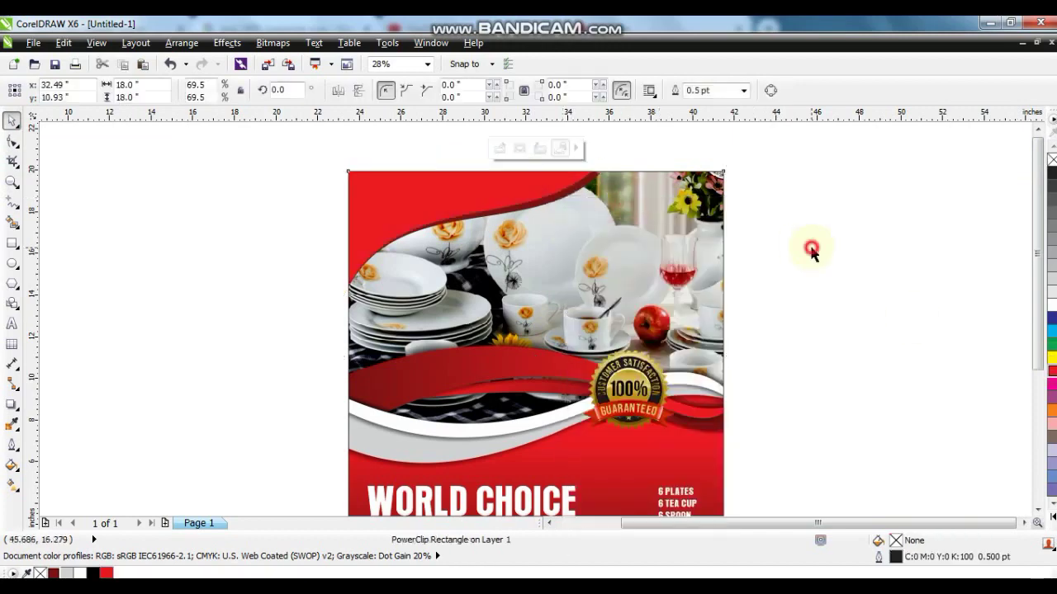
Edit the PowerClip to shrink both corner shapes to about 8.1 by 5.3 inches at the upper-left corner, and preview the poster full screen
{"action": "right_click", "coordinate": [592, 236]}
{"action": "left_click", "coordinate": [615, 80]}
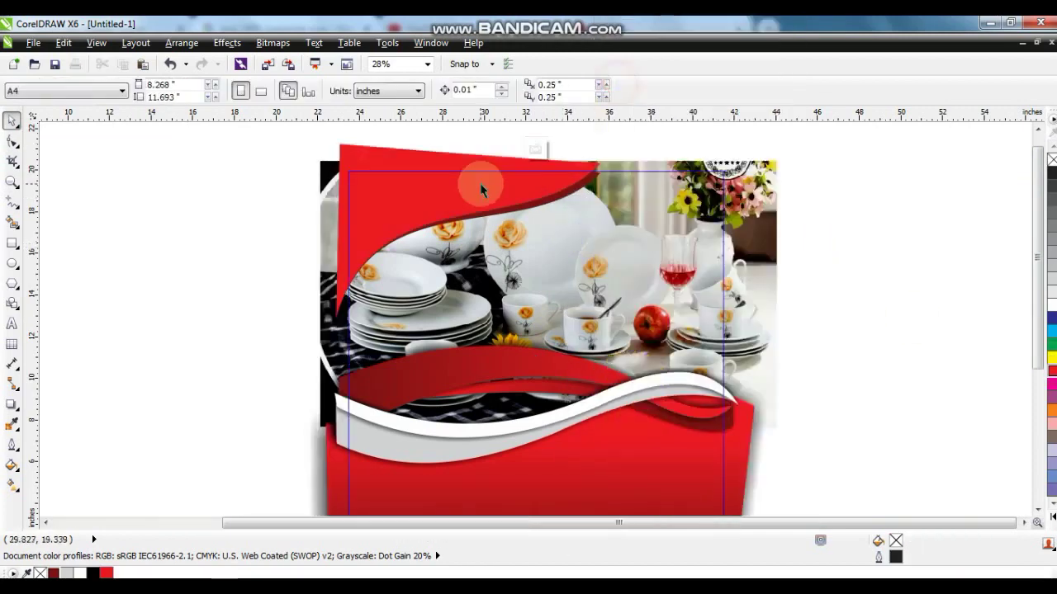
{"action": "left_click", "coordinate": [542, 211], "text": "shift"}
{"action": "left_click_drag", "start_coordinate": [605, 322], "coordinate": [510, 279]}
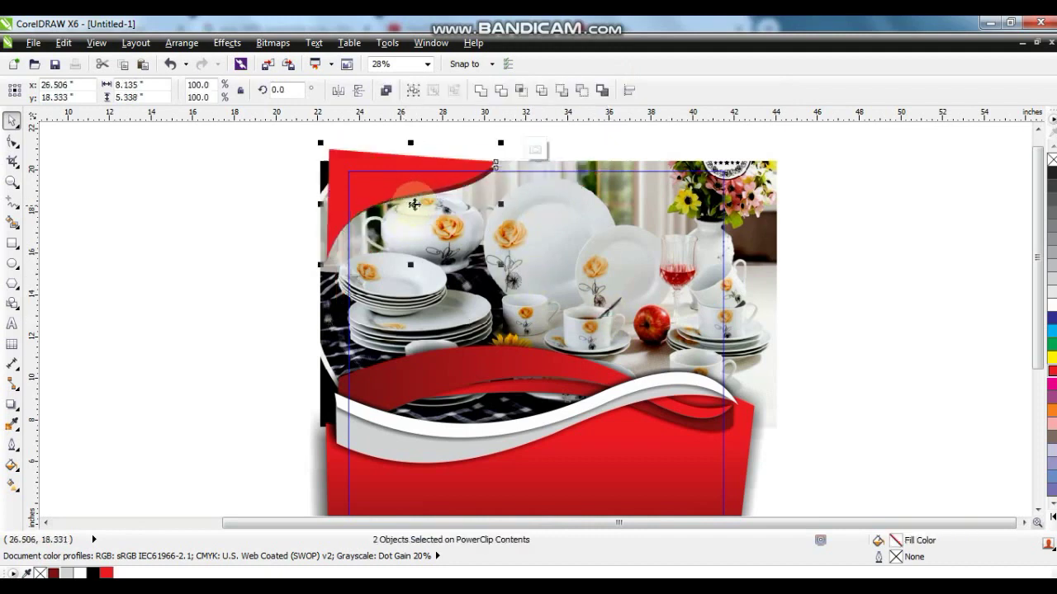
{"action": "right_click", "coordinate": [408, 192]}
{"action": "left_click", "coordinate": [487, 248]}
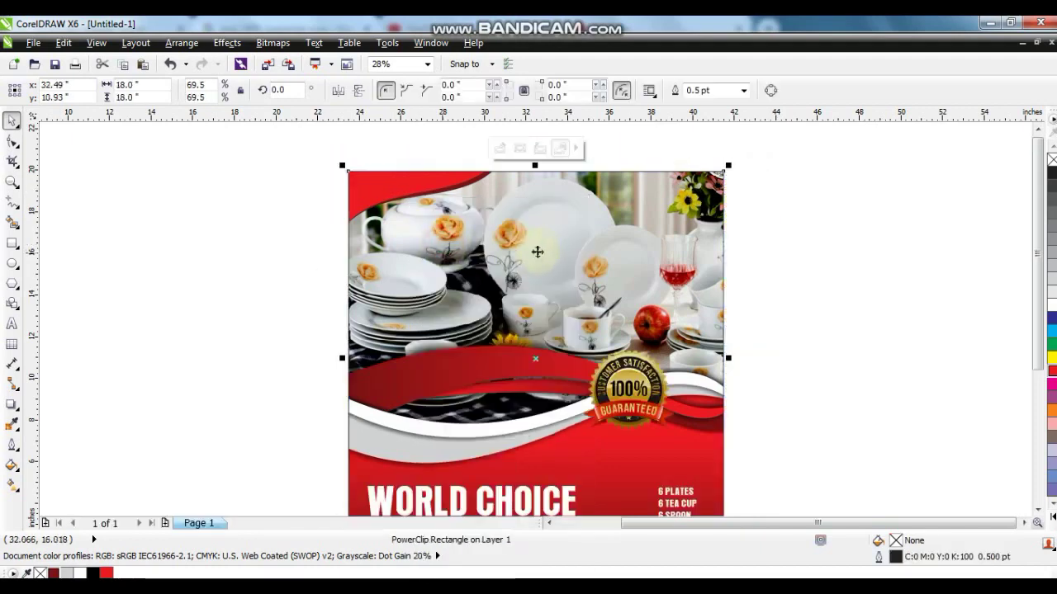
{"action": "scroll", "coordinate": [539, 250], "scroll_direction": "down", "scroll_amount": 1}
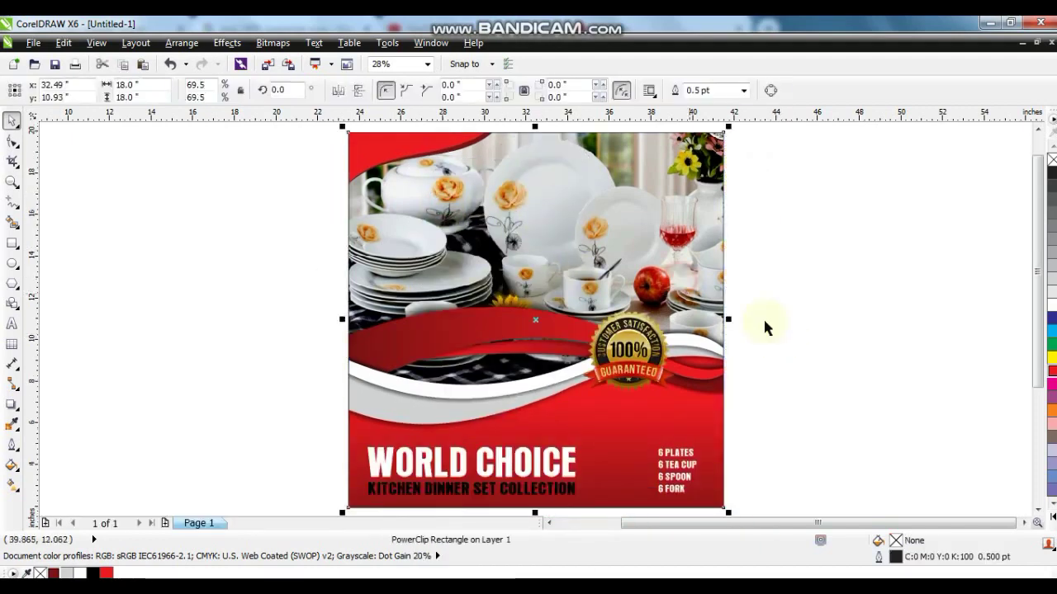
{"action": "key", "text": "F9"}
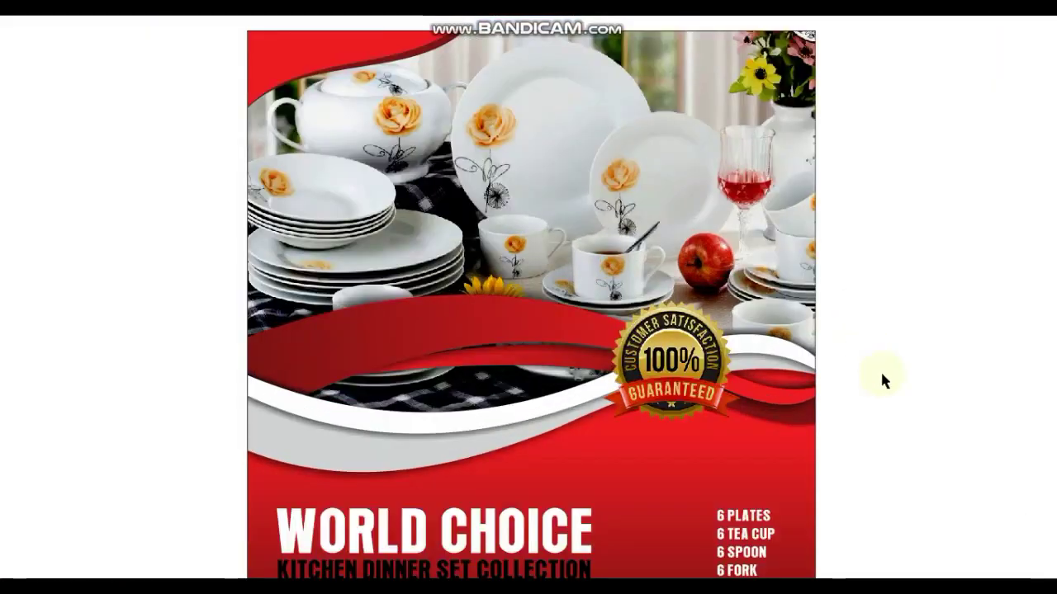